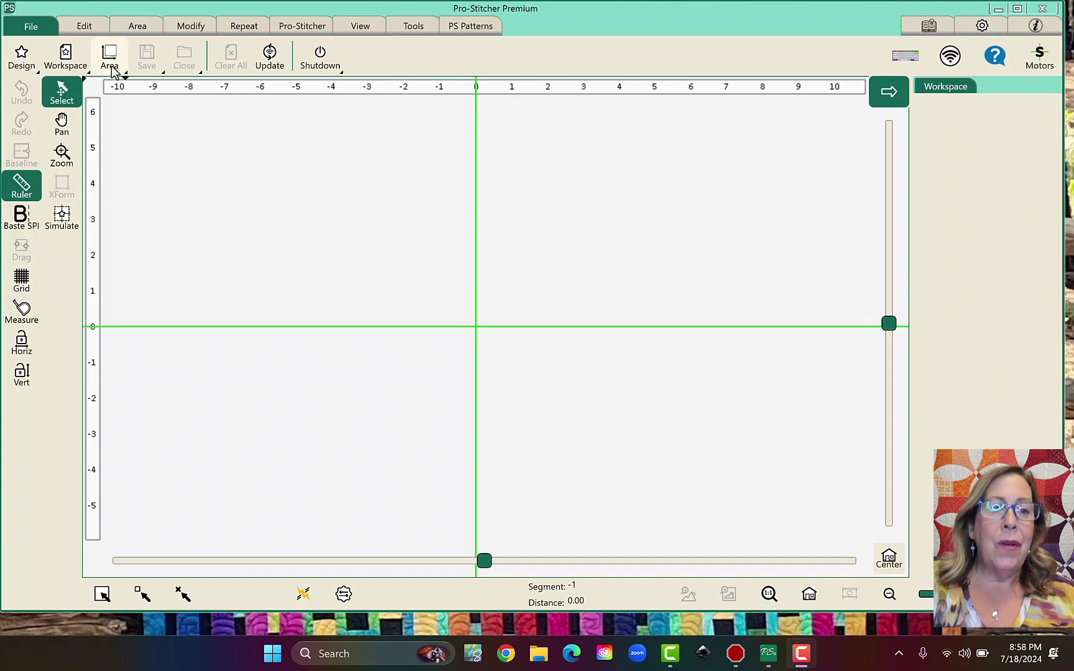
# Step: Define a two-corner quilting area 60 wide by 80 high and fit it in the view
pyautogui.click(139, 26)
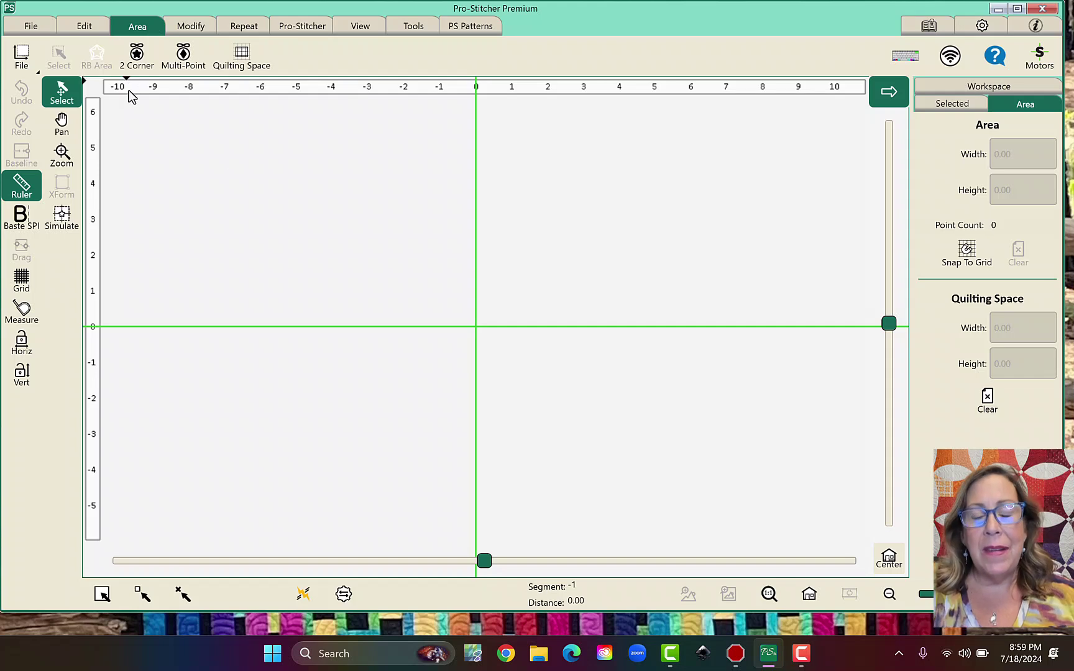
pyautogui.click(136, 59)
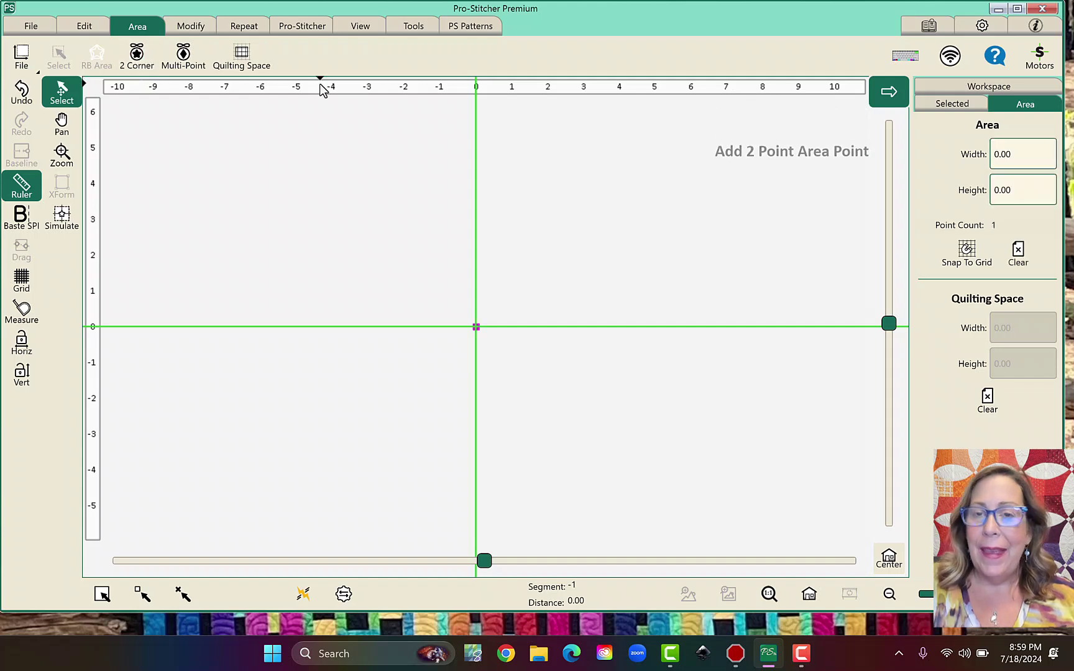
pyautogui.click(1020, 152)
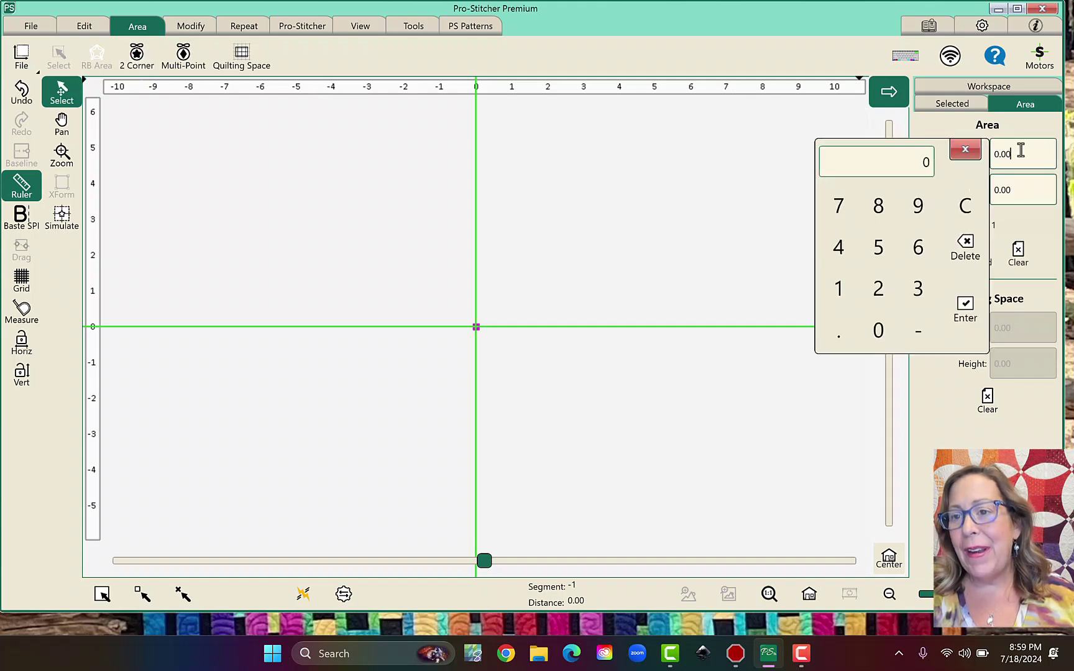
pyautogui.click(918, 248)
pyautogui.click(878, 331)
pyautogui.click(965, 308)
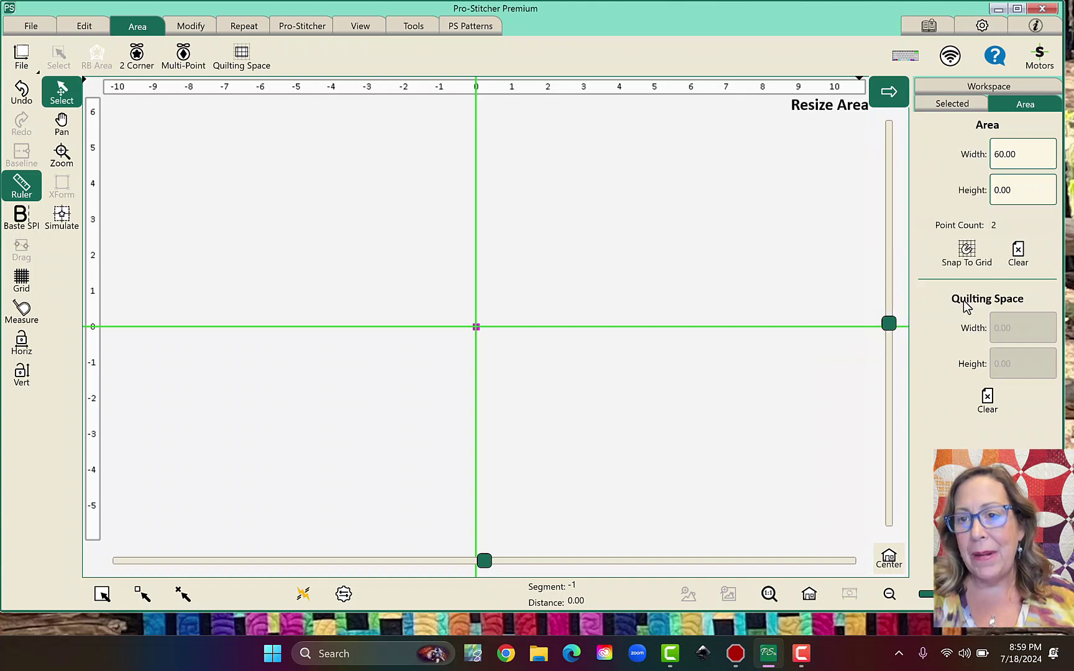
pyautogui.click(1009, 187)
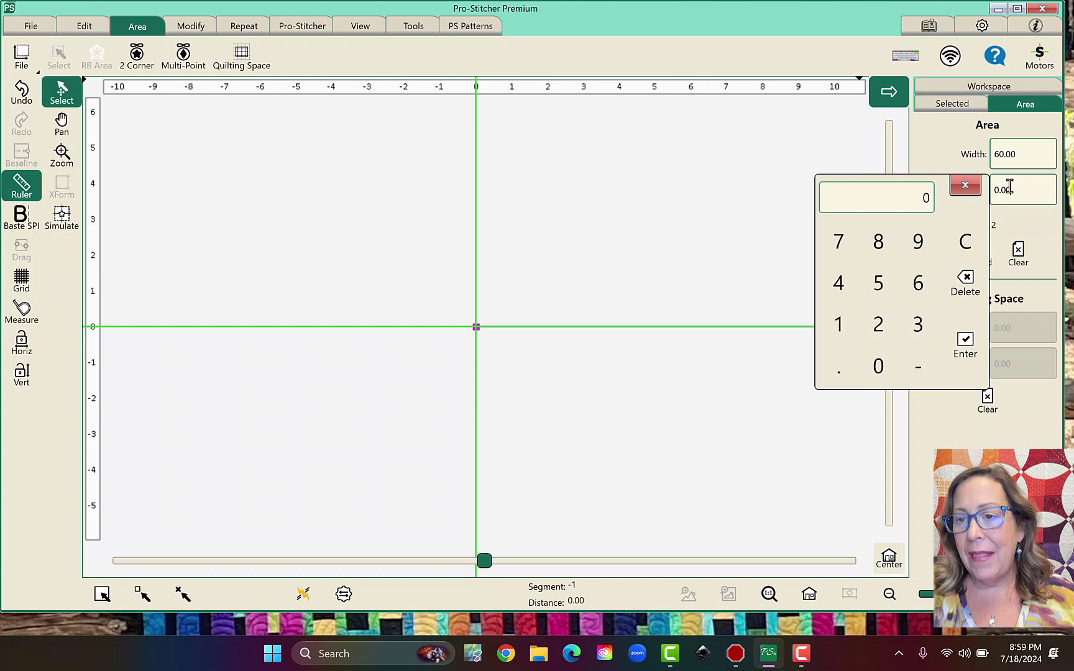
pyautogui.click(878, 241)
pyautogui.click(878, 366)
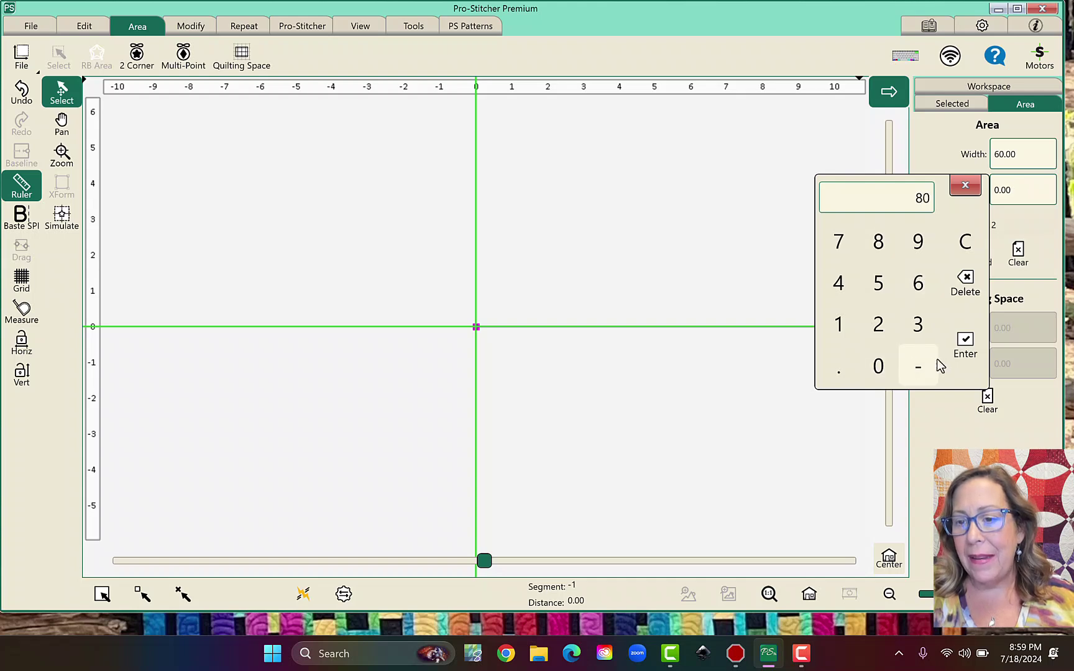
pyautogui.click(967, 348)
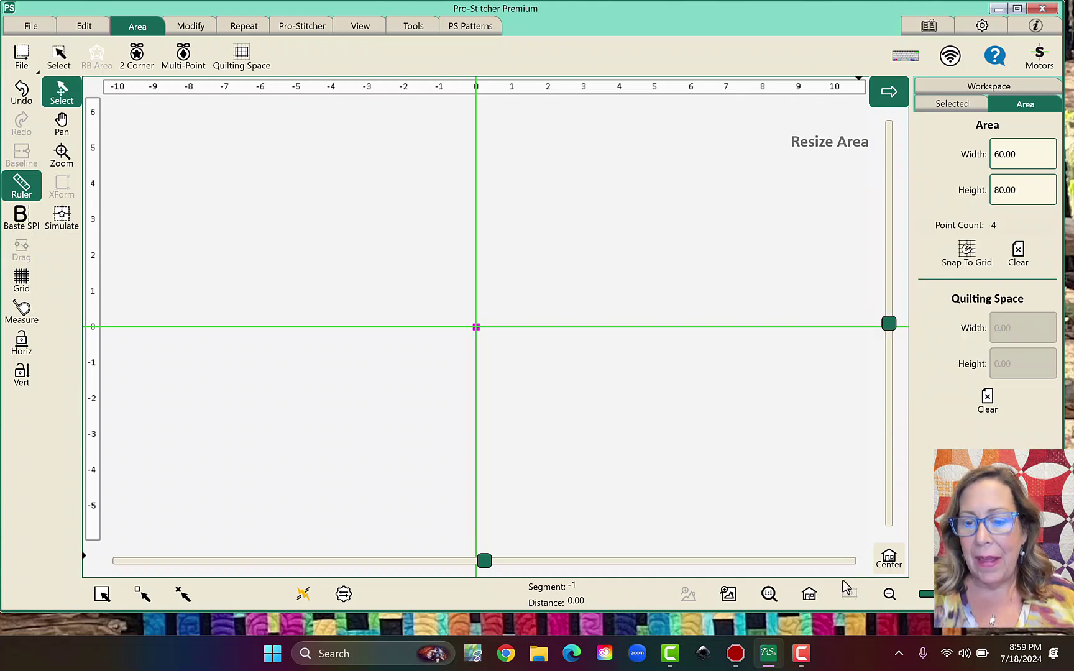
pyautogui.click(811, 599)
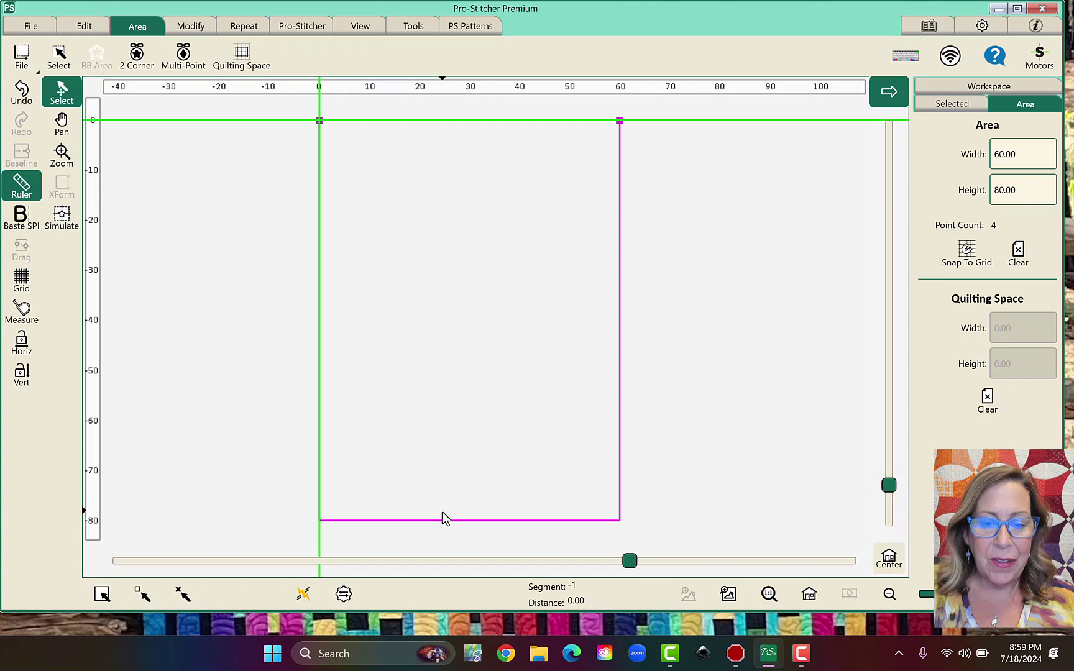
pyautogui.press('F10')
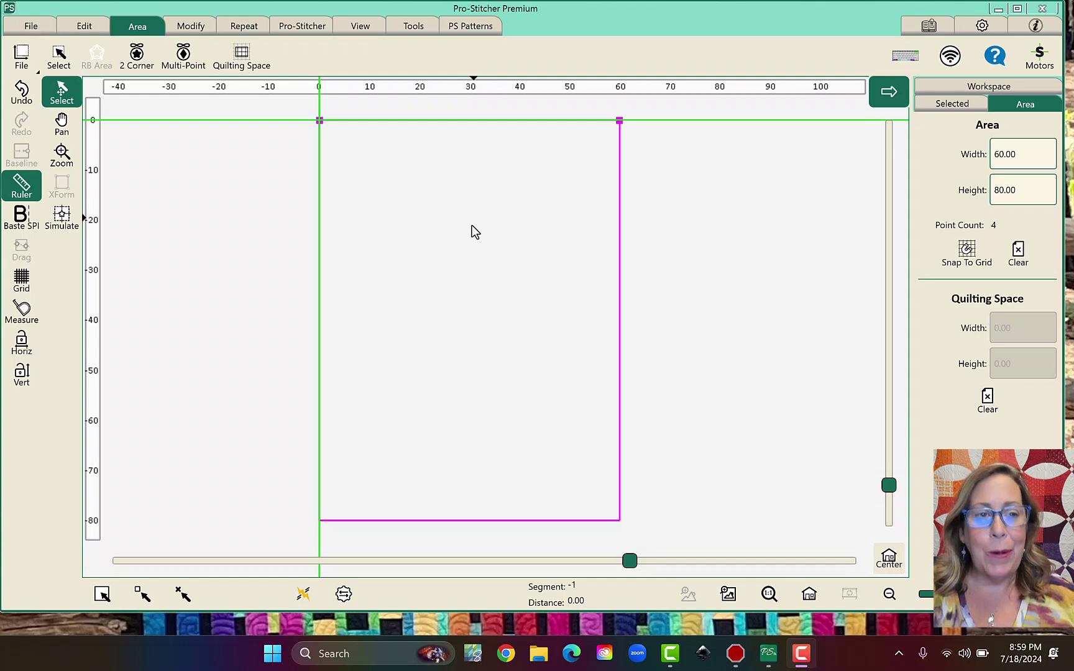
# Step: Open the Balloon continuous line design from C:\Designs\1-PS Designs\Continuous Line
pyautogui.click(48, 31)
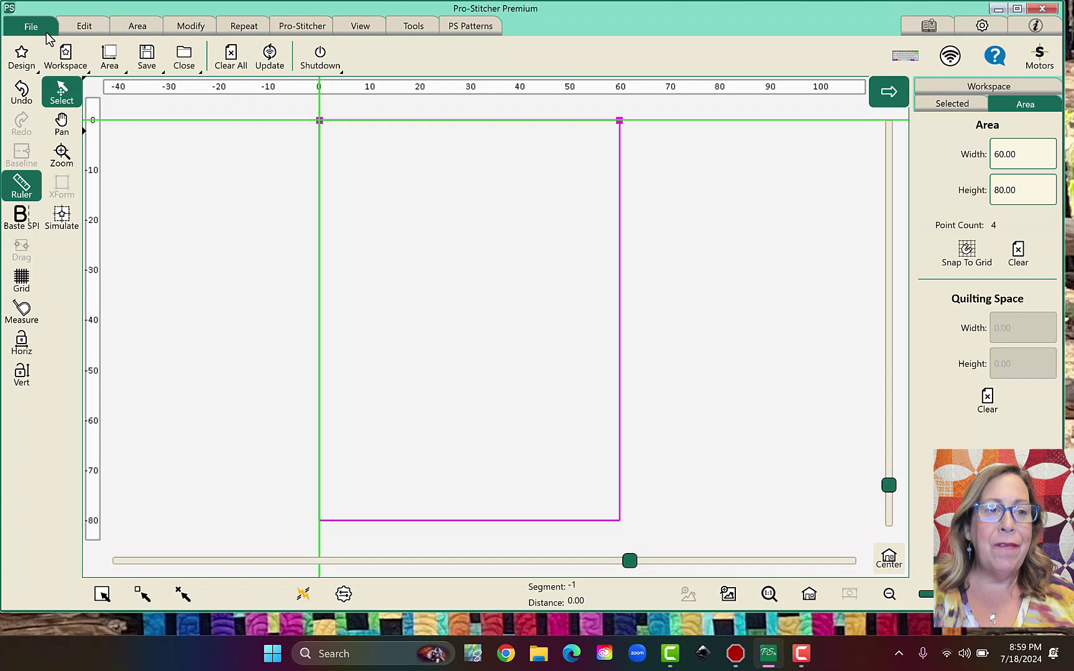
pyautogui.click(23, 62)
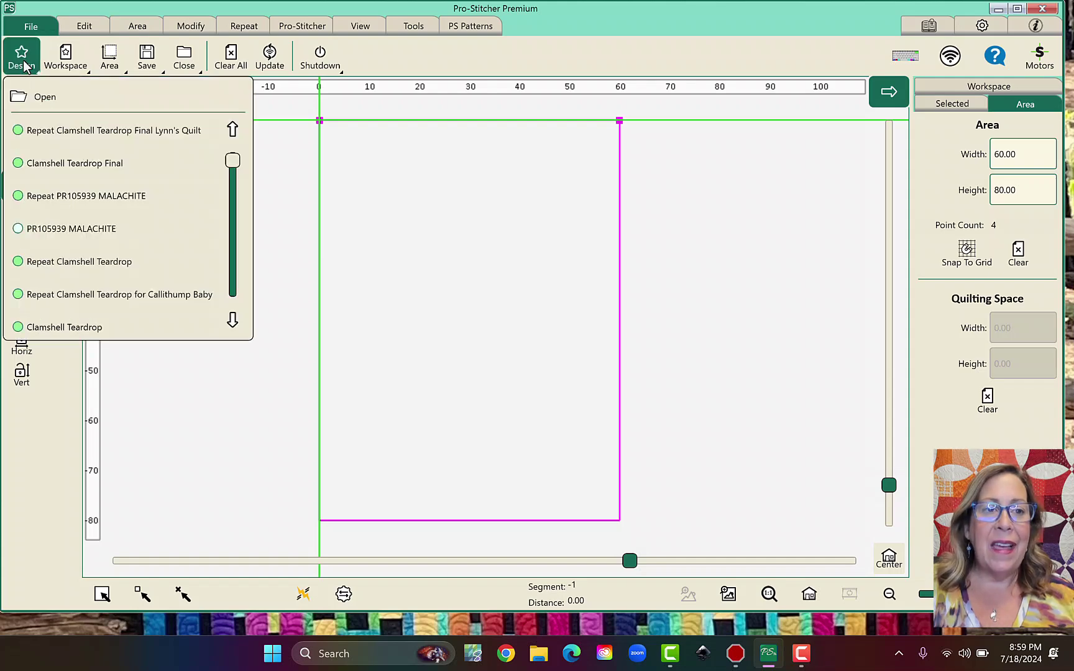
pyautogui.click(32, 98)
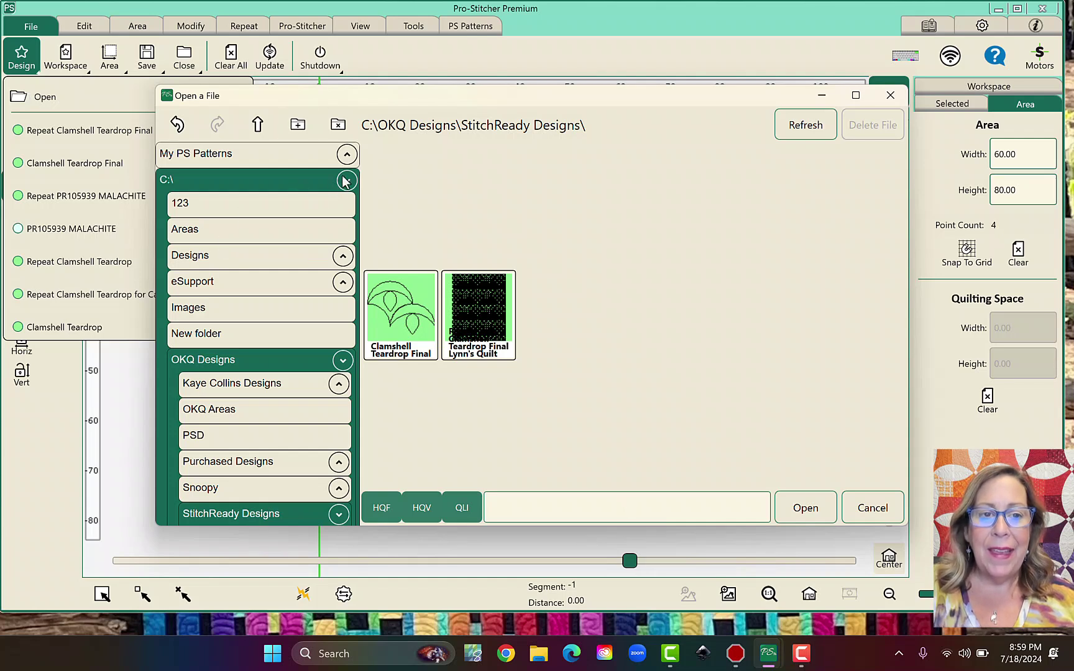
pyautogui.click(274, 255)
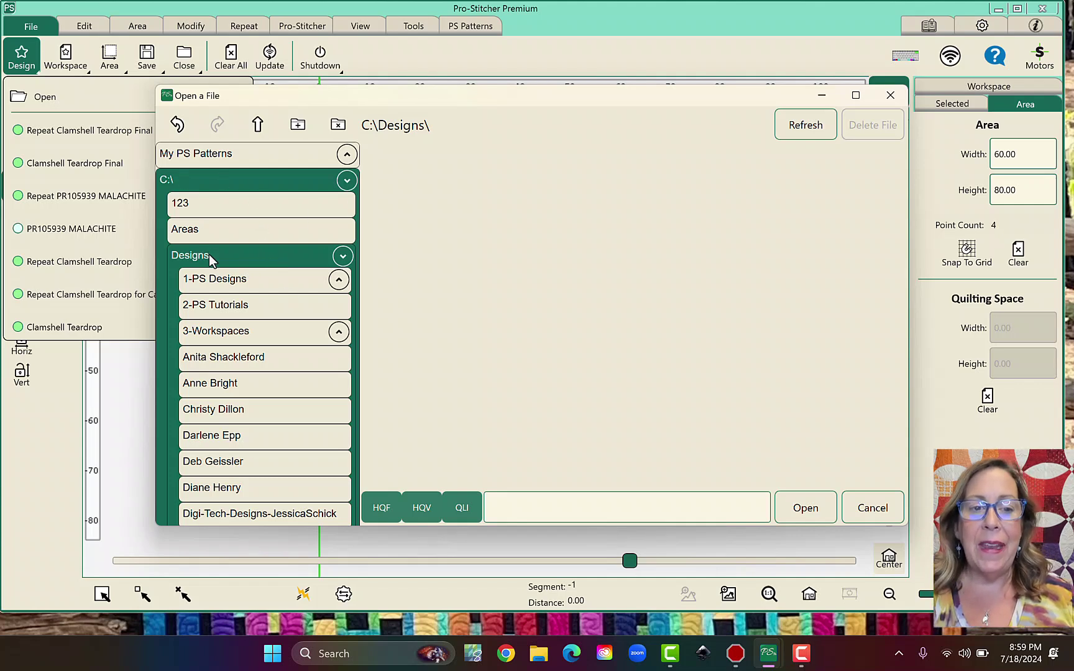
pyautogui.click(245, 284)
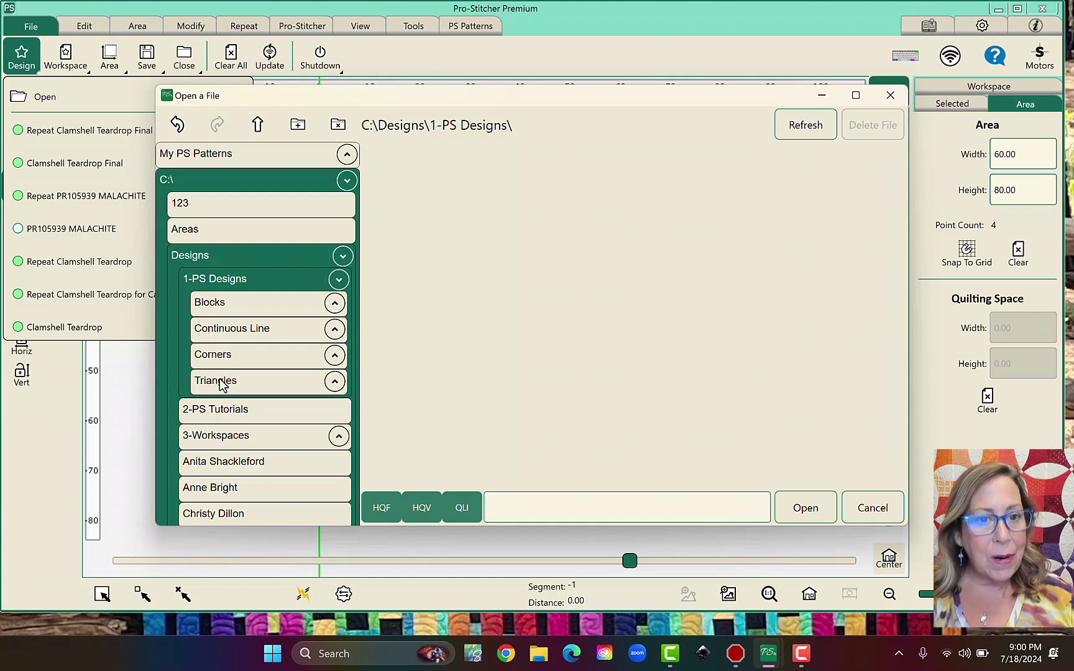
pyautogui.click(235, 330)
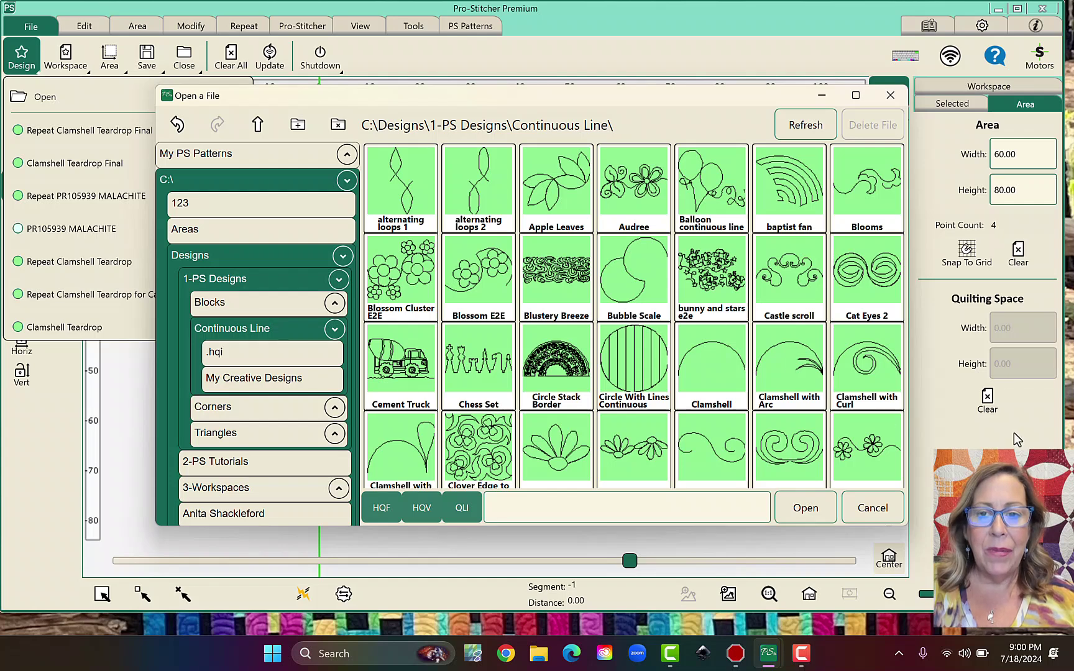
pyautogui.click(687, 206)
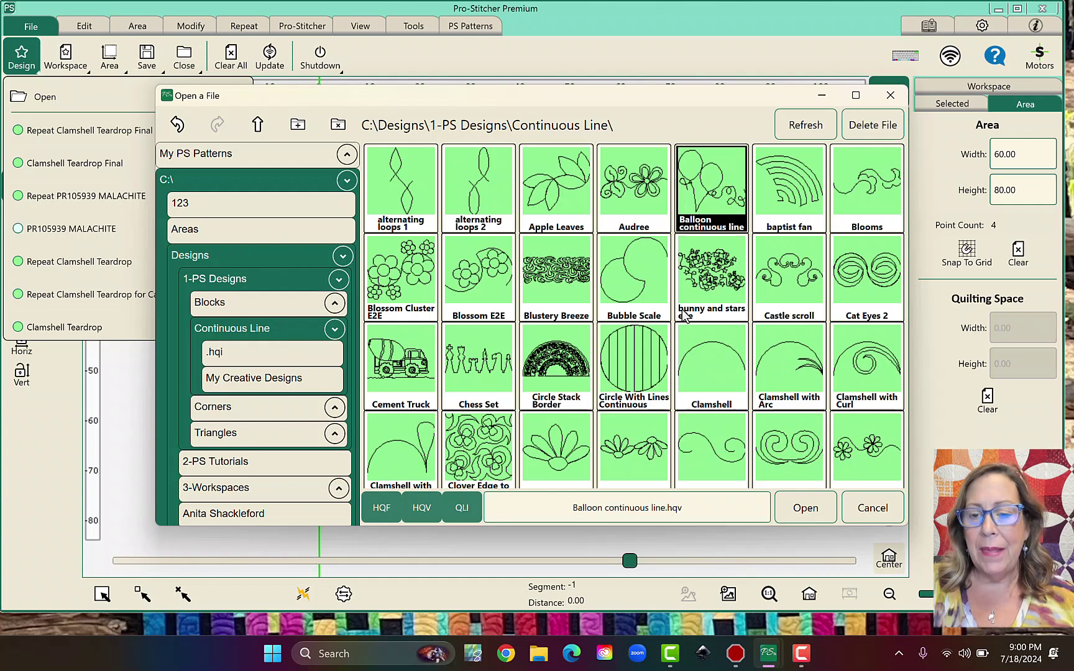
pyautogui.click(804, 509)
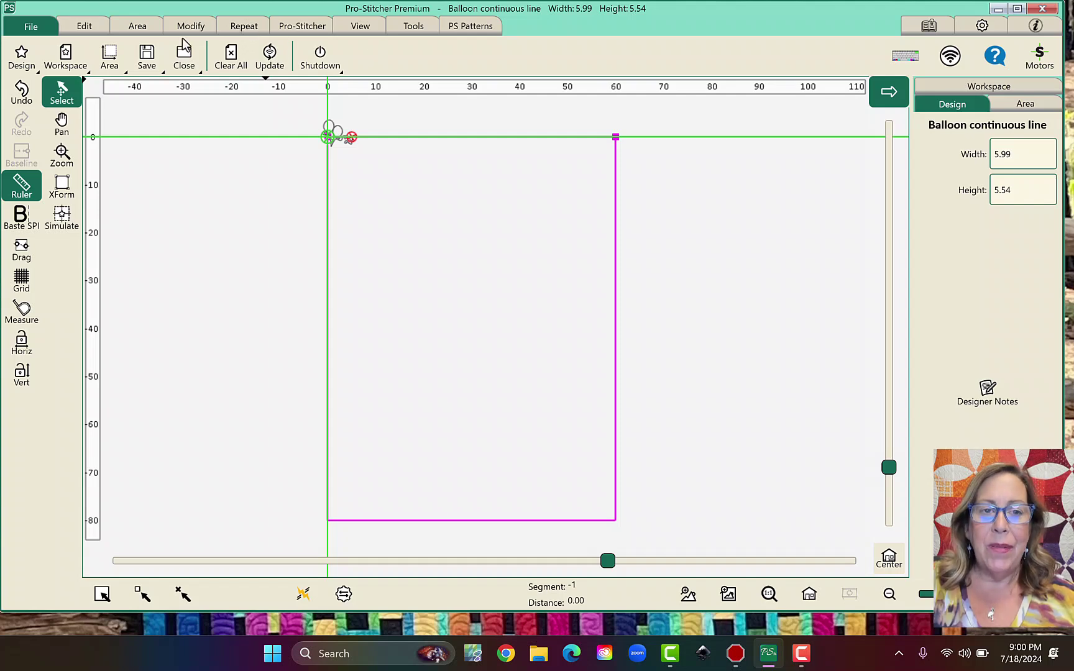
# Step: Show the Repeat Basic panel for the Balloon design
pyautogui.click(249, 29)
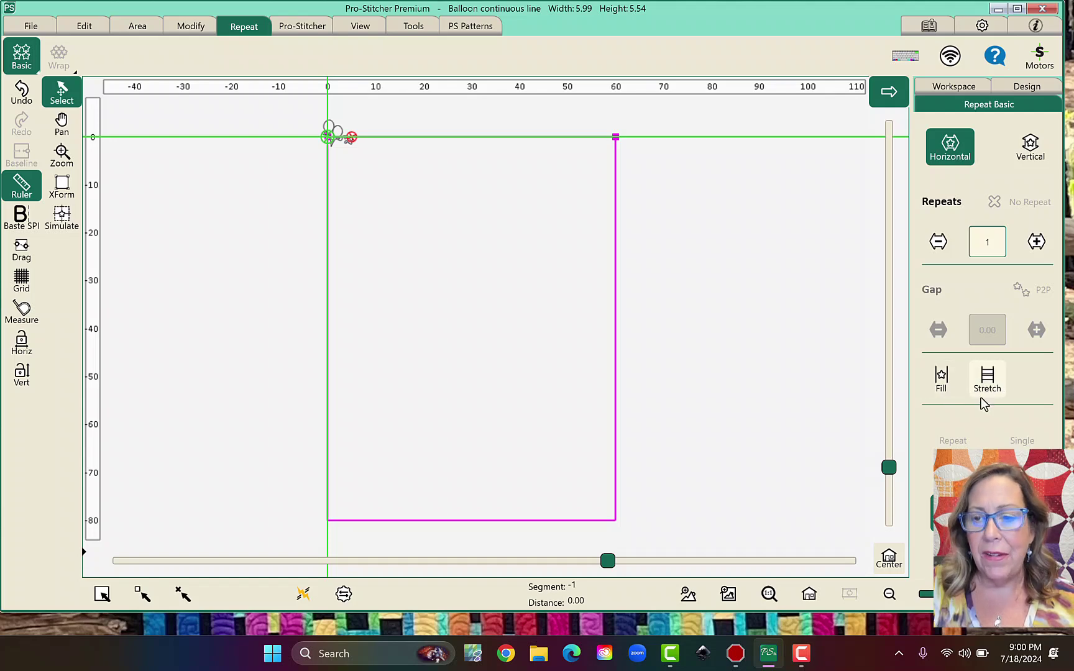
# Step: Fill the area with balloon repeats stretched to 60 wide, then vertically to 80 high
pyautogui.click(941, 387)
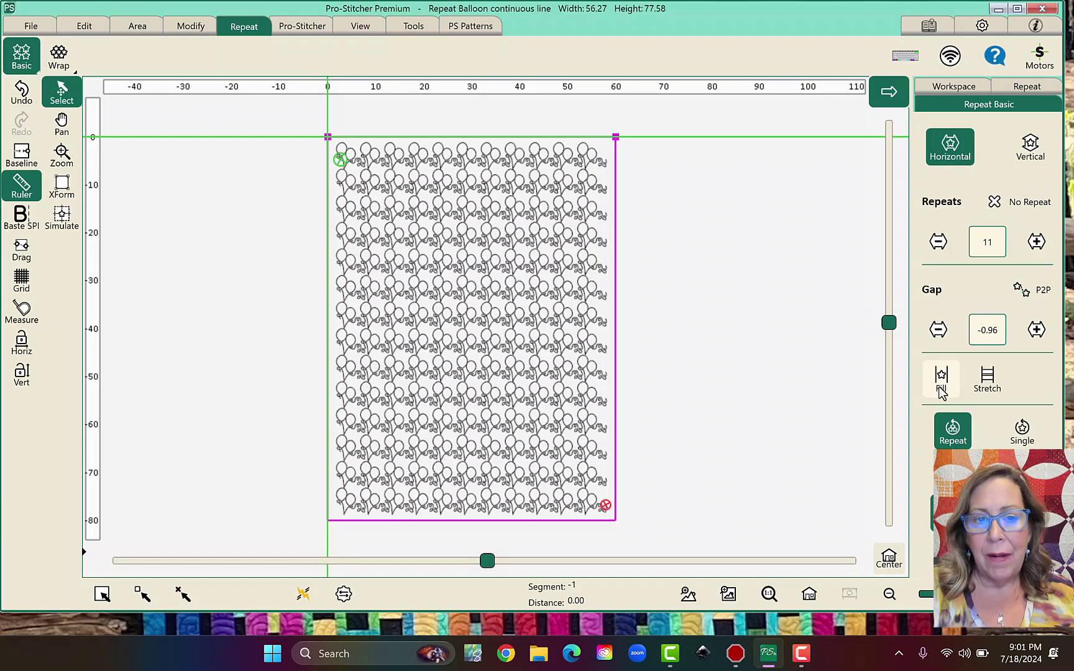
pyautogui.click(987, 389)
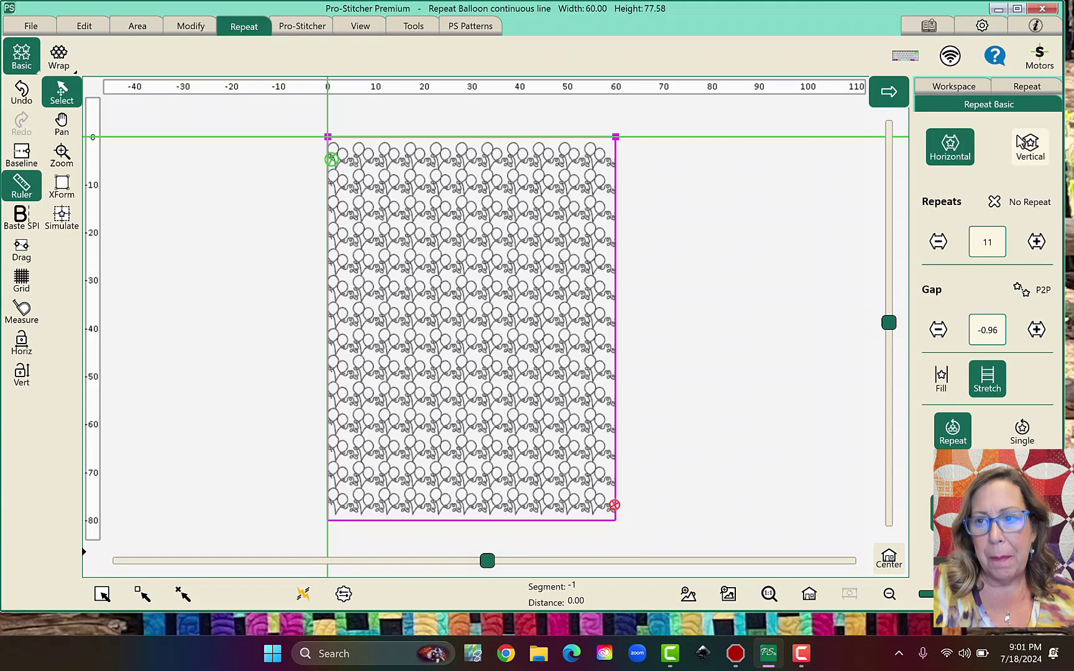
pyautogui.click(1026, 152)
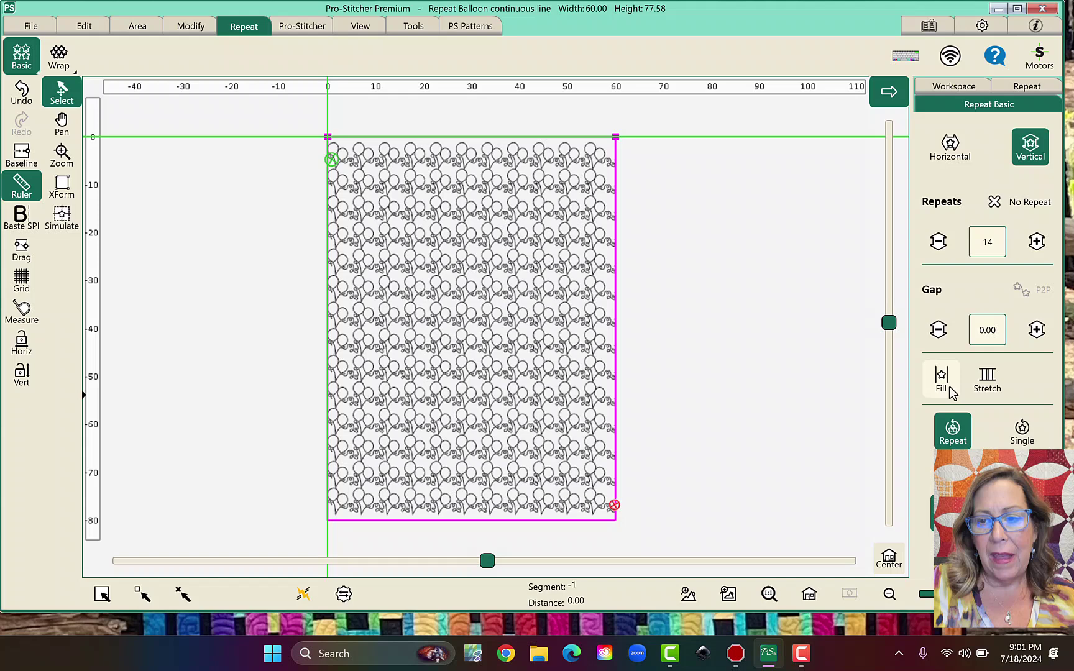
pyautogui.click(980, 385)
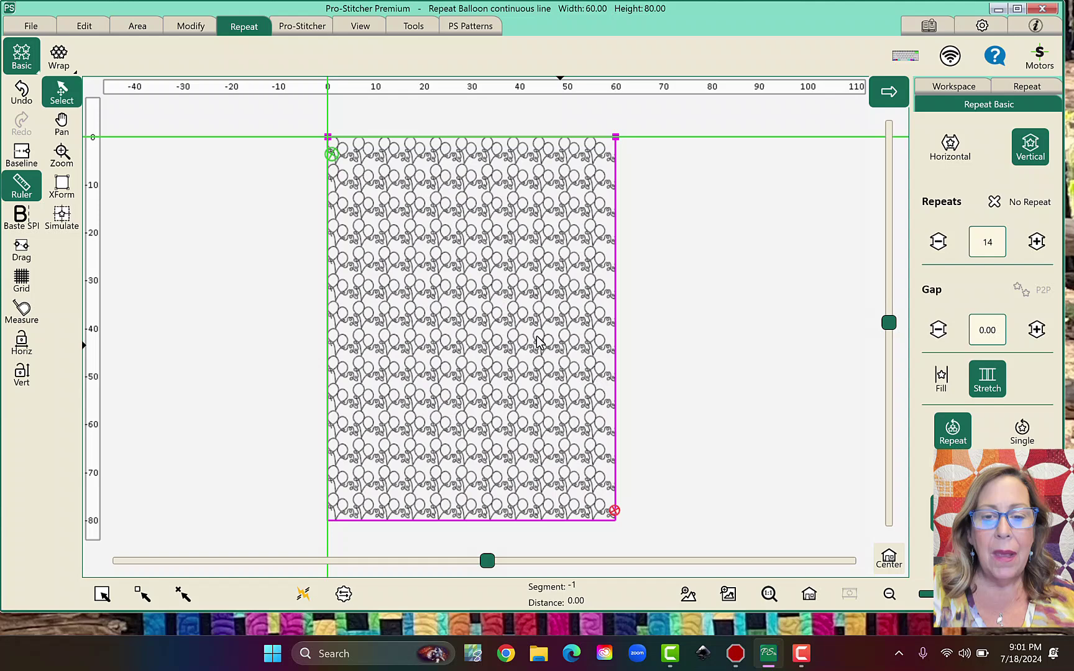
# Step: Wrap the balloon rows horizontally with a half-row offset of 2.51 and gap -0.80
pyautogui.click(59, 57)
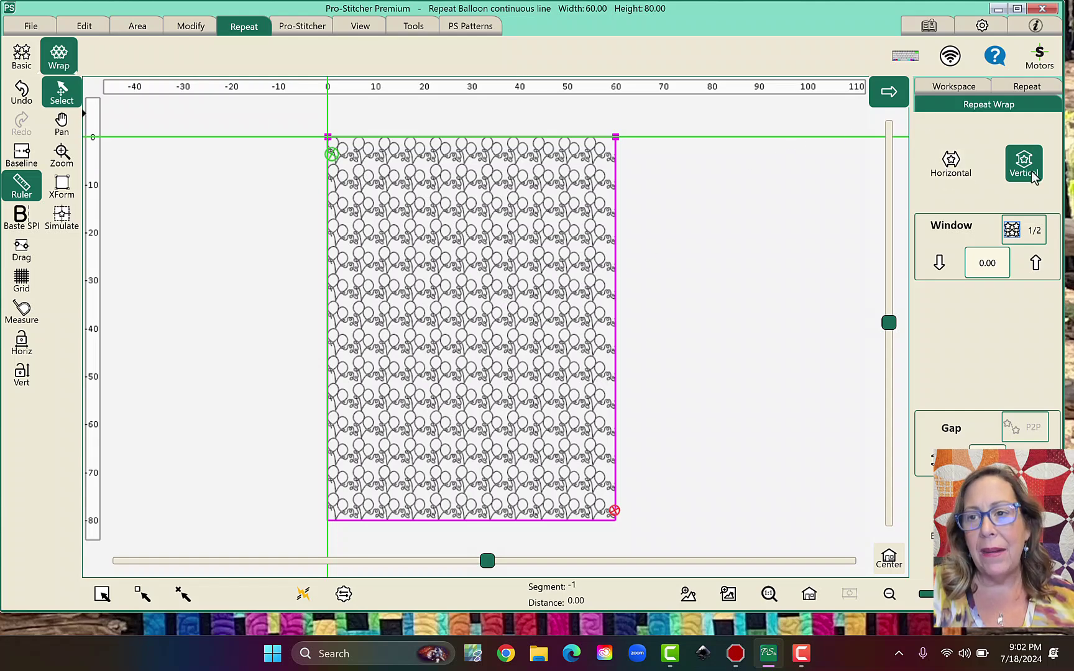
pyautogui.click(950, 166)
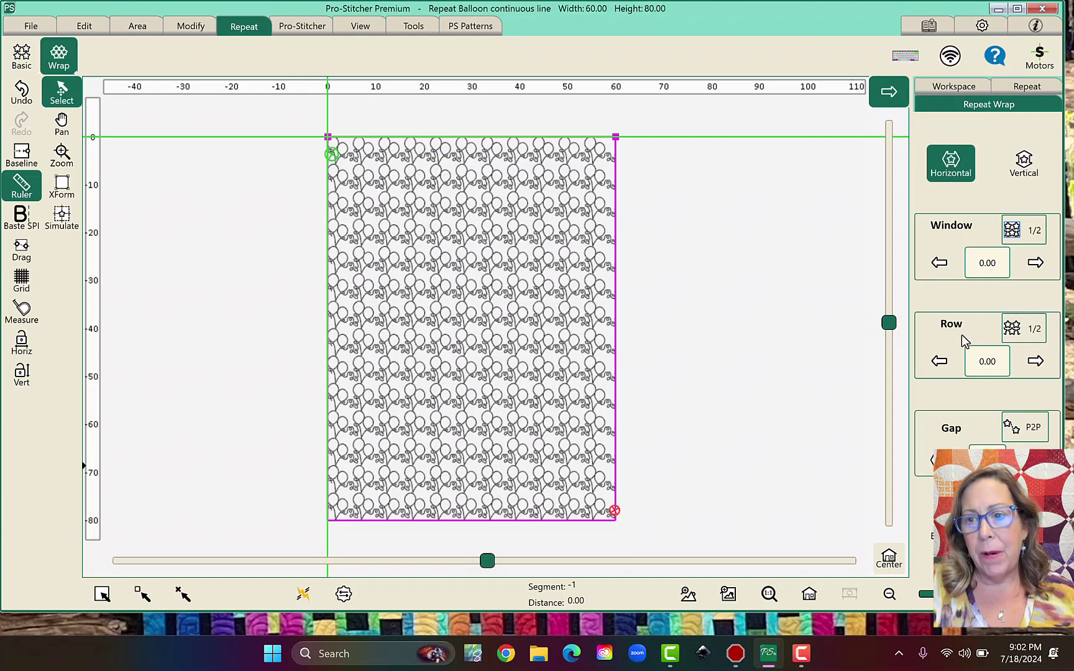
pyautogui.click(1031, 335)
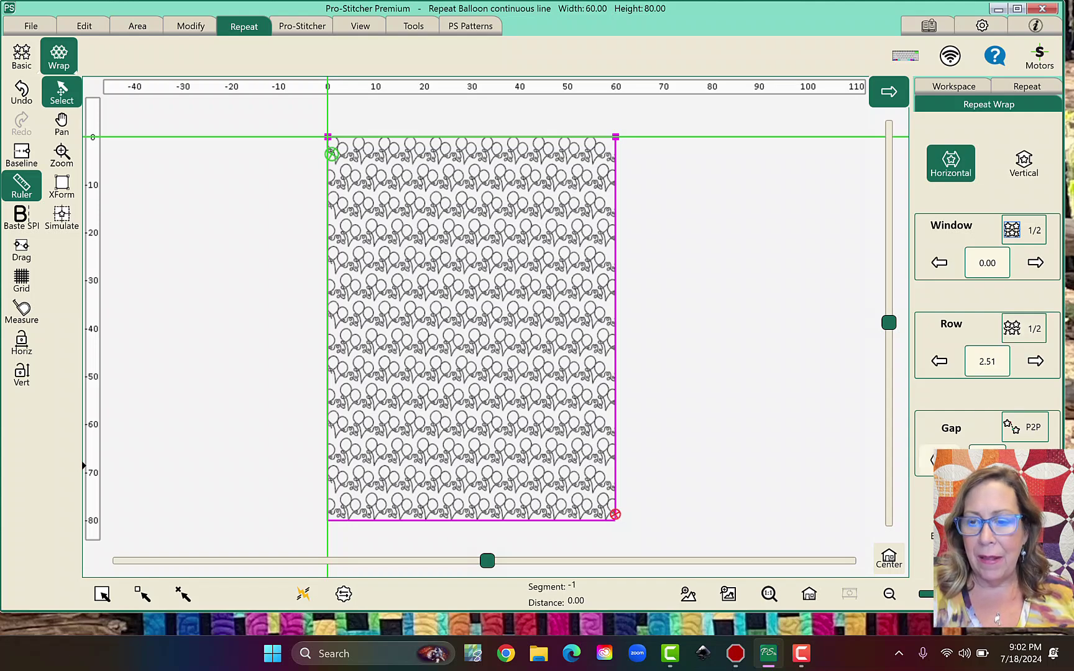
pyautogui.click(935, 460)
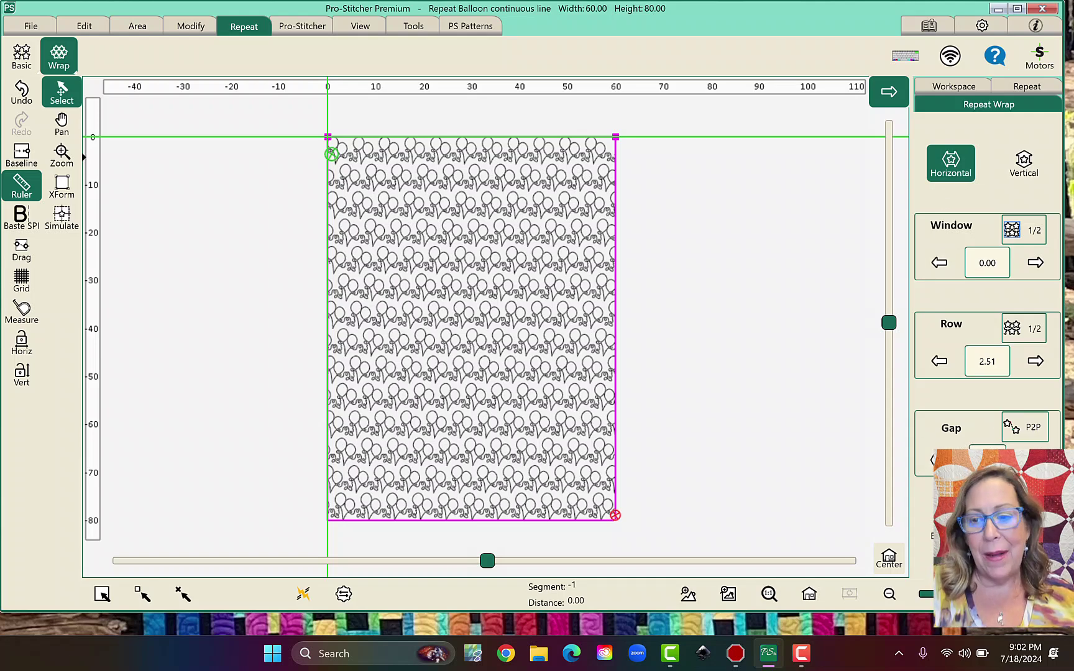
# Step: Reset the horizontal repeat gap to 0
pyautogui.click(987, 459)
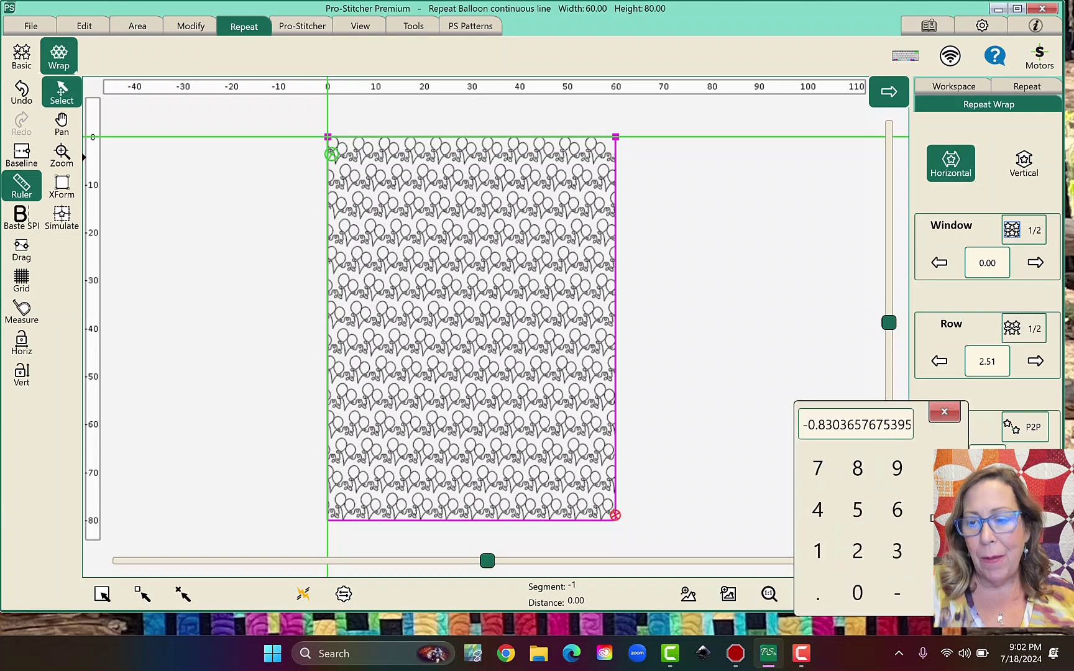
pyautogui.click(950, 468)
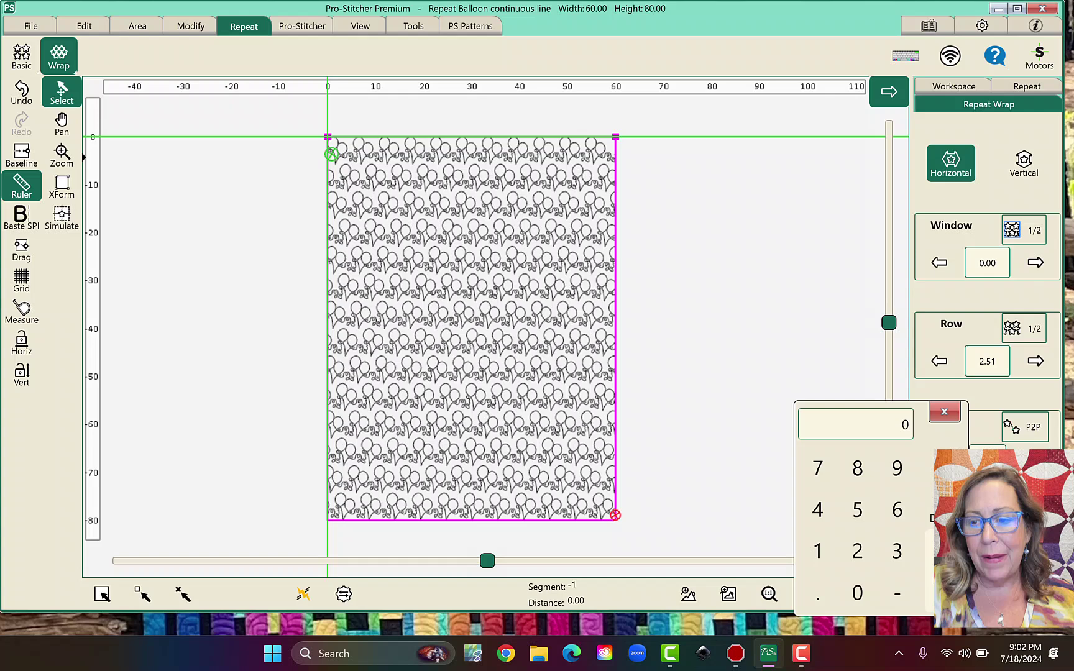
pyautogui.click(944, 411)
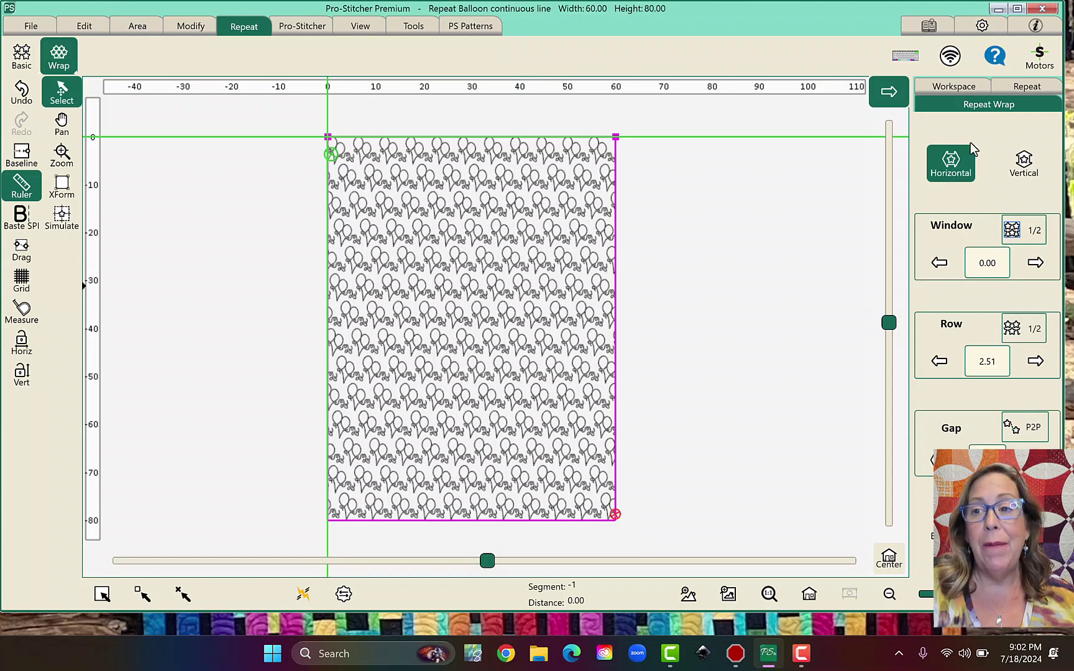
# Step: Tighten the vertical repeat distance to -0.78 so the balloon rows nest
pyautogui.click(1014, 163)
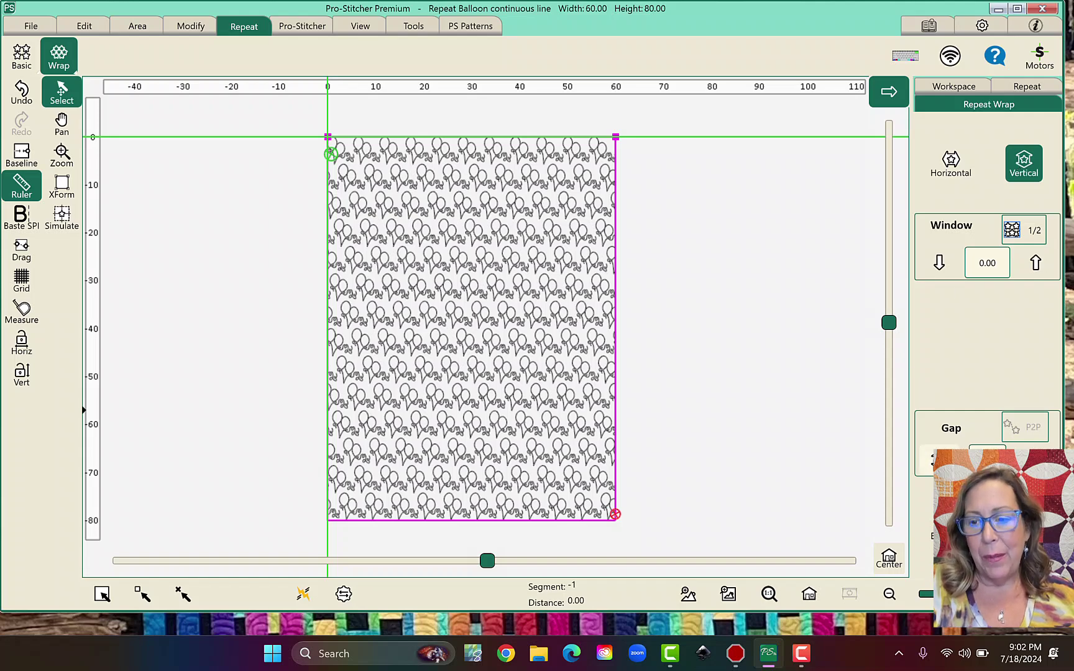
pyautogui.click(936, 460)
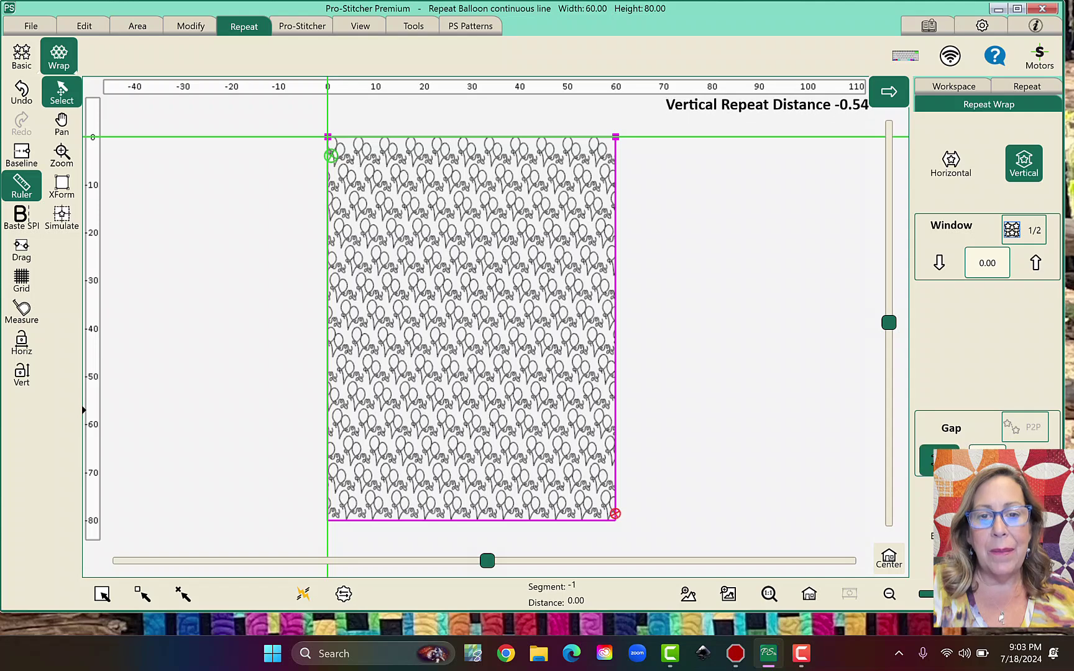
pyautogui.click(936, 460)
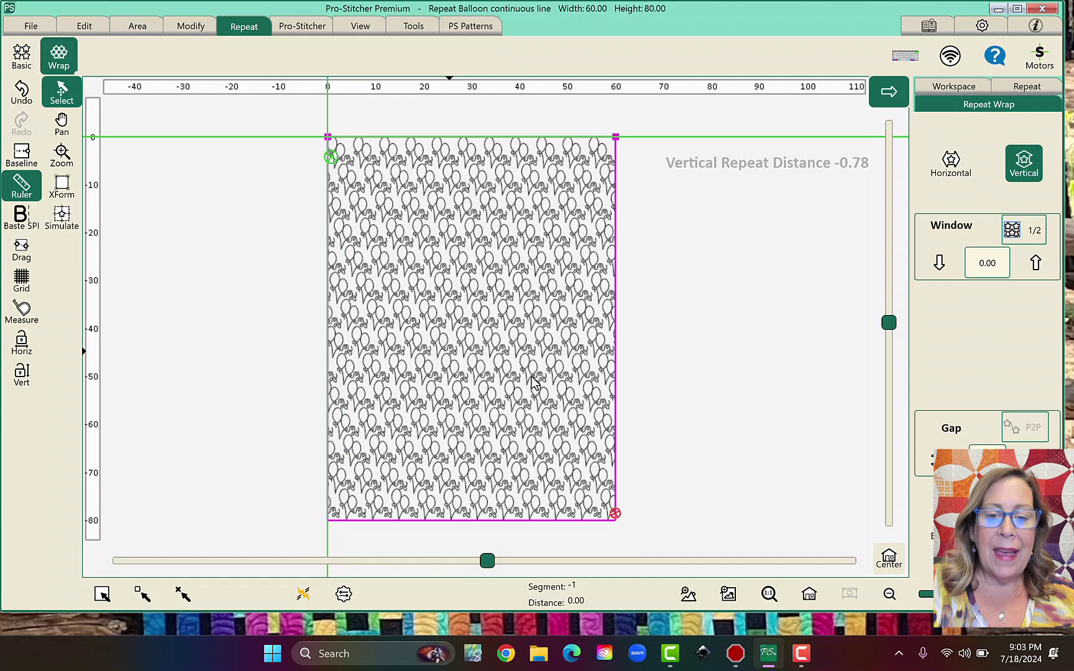
pyautogui.scroll(3, 473, 378)
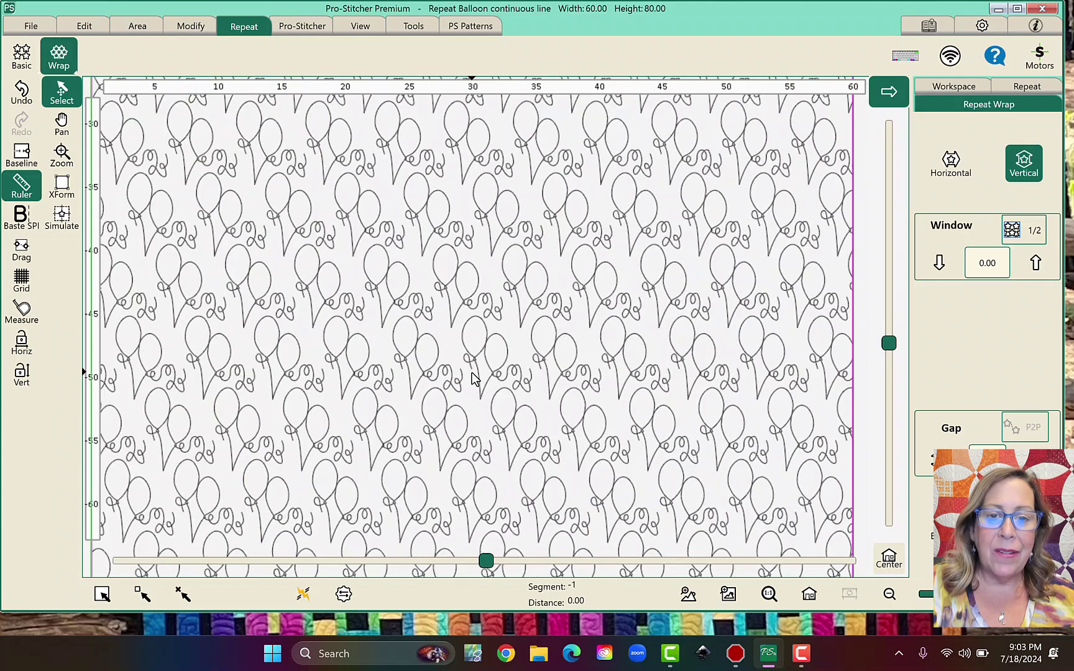
pyautogui.scroll(-5, 473, 377)
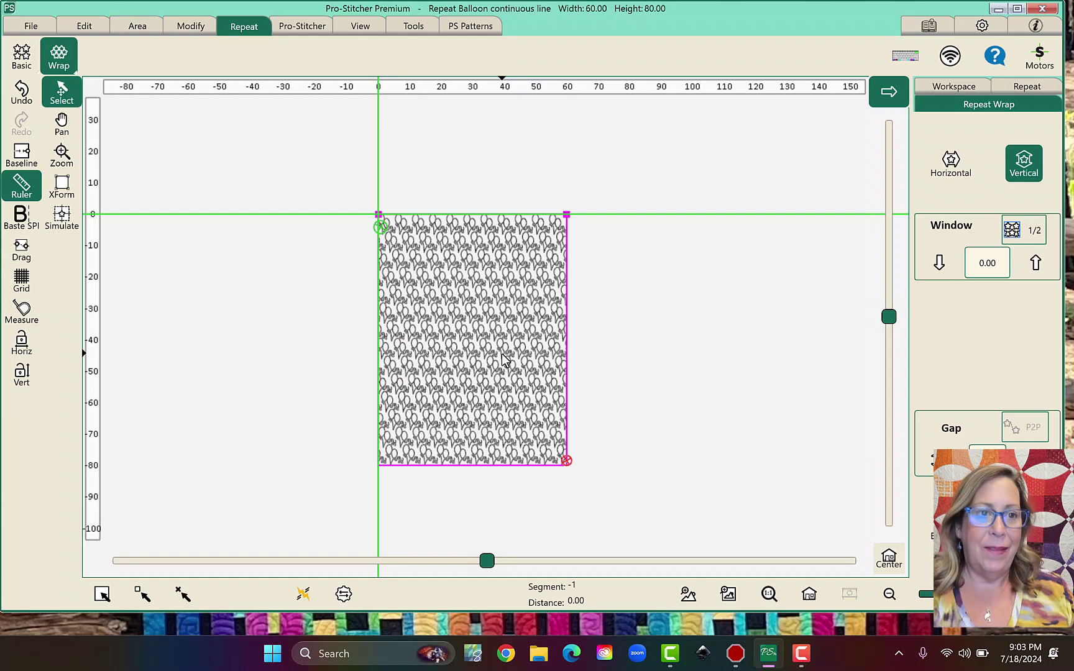
# Step: Close the selected balloon repeat, leaving only the empty 60×80 area outline
pyautogui.click(488, 298)
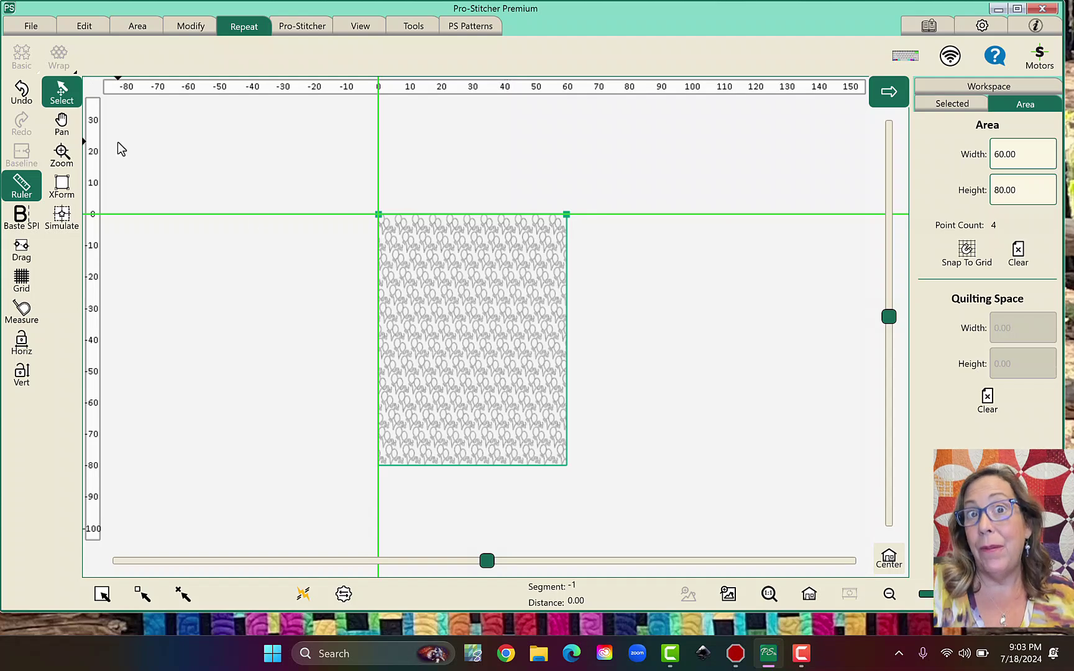
pyautogui.click(483, 311)
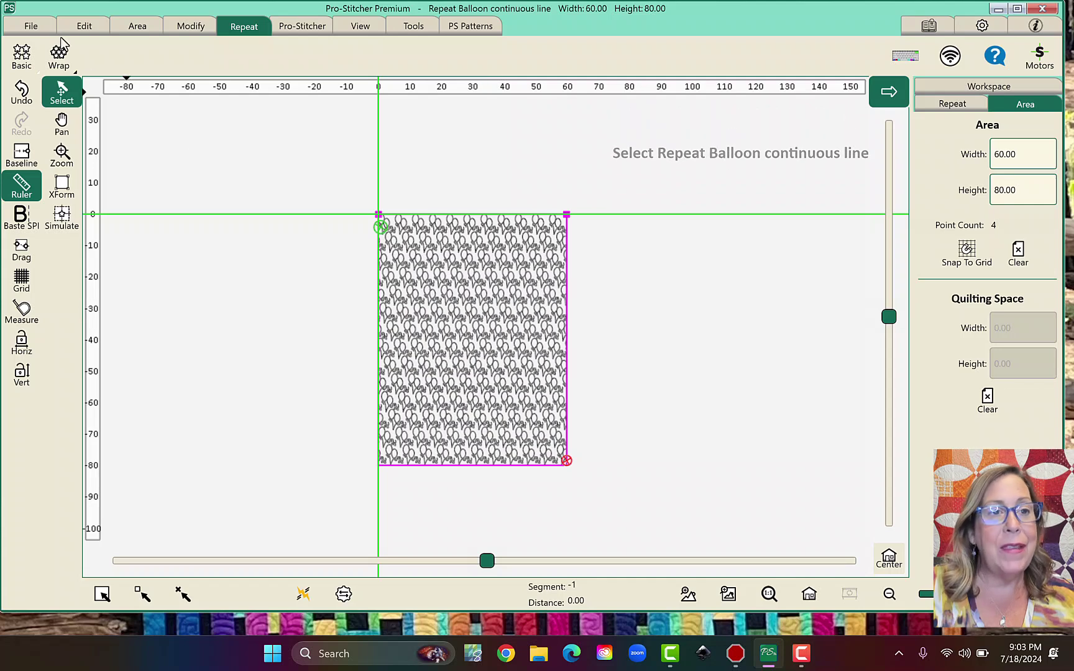
pyautogui.click(17, 28)
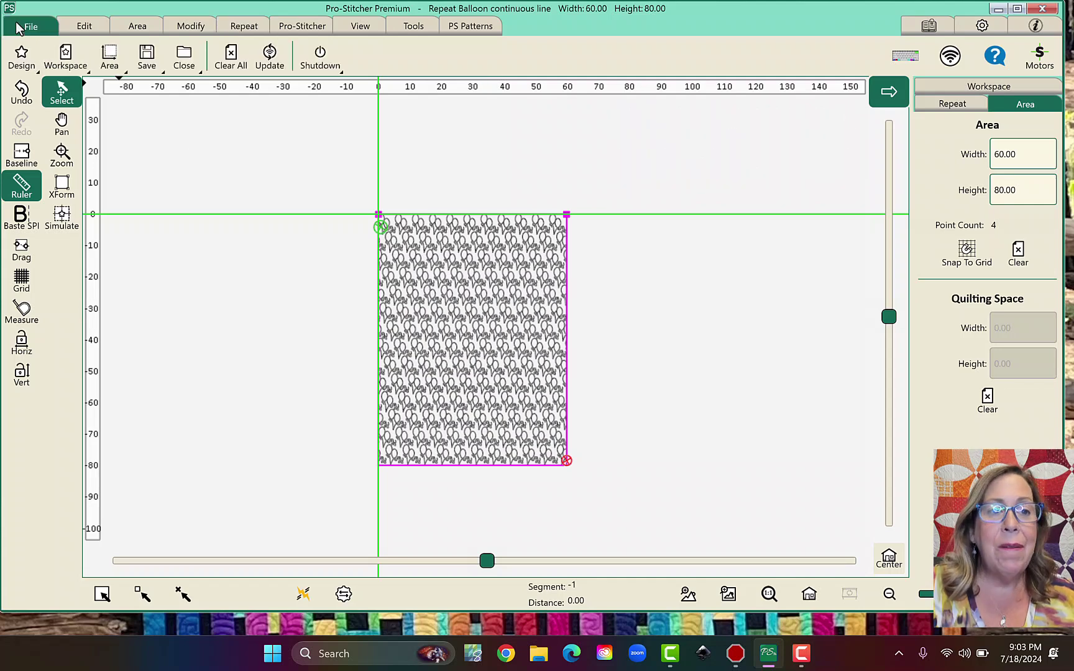
pyautogui.click(184, 62)
pyautogui.click(193, 99)
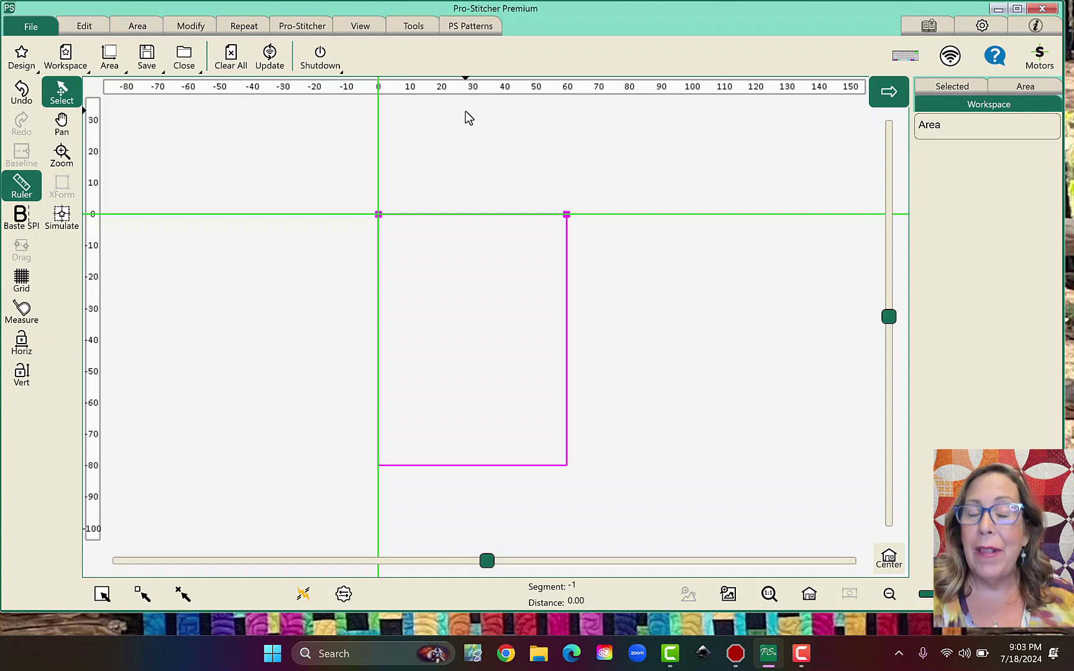
pyautogui.click(20, 55)
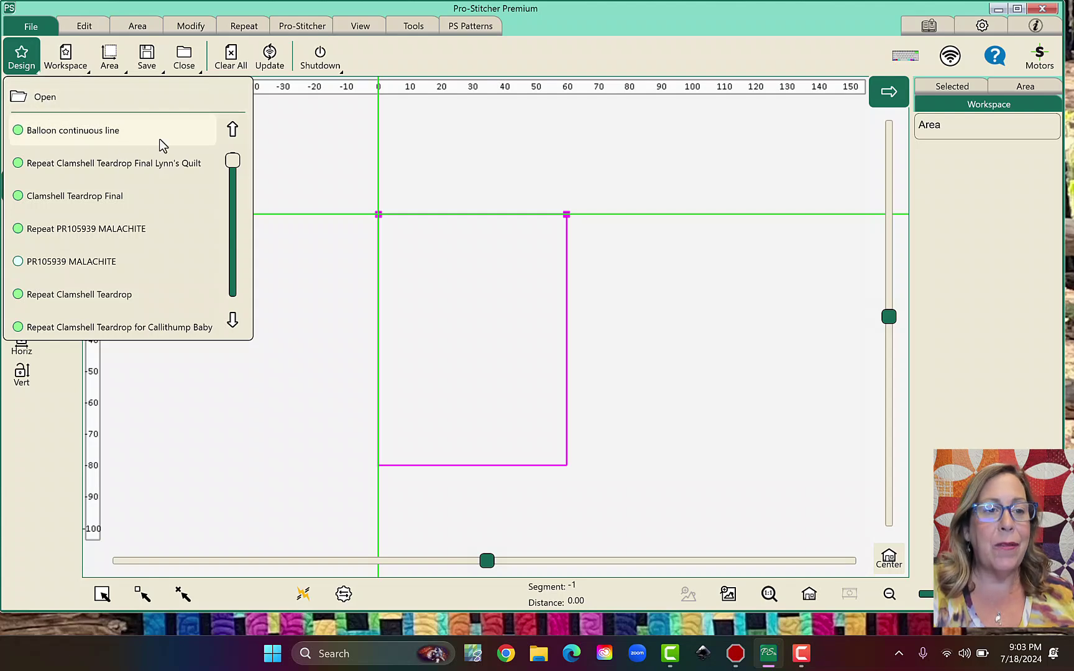
# Step: Reload Balloon continuous line and fill the 60×80 area with stretched repeats in both directions
pyautogui.click(77, 131)
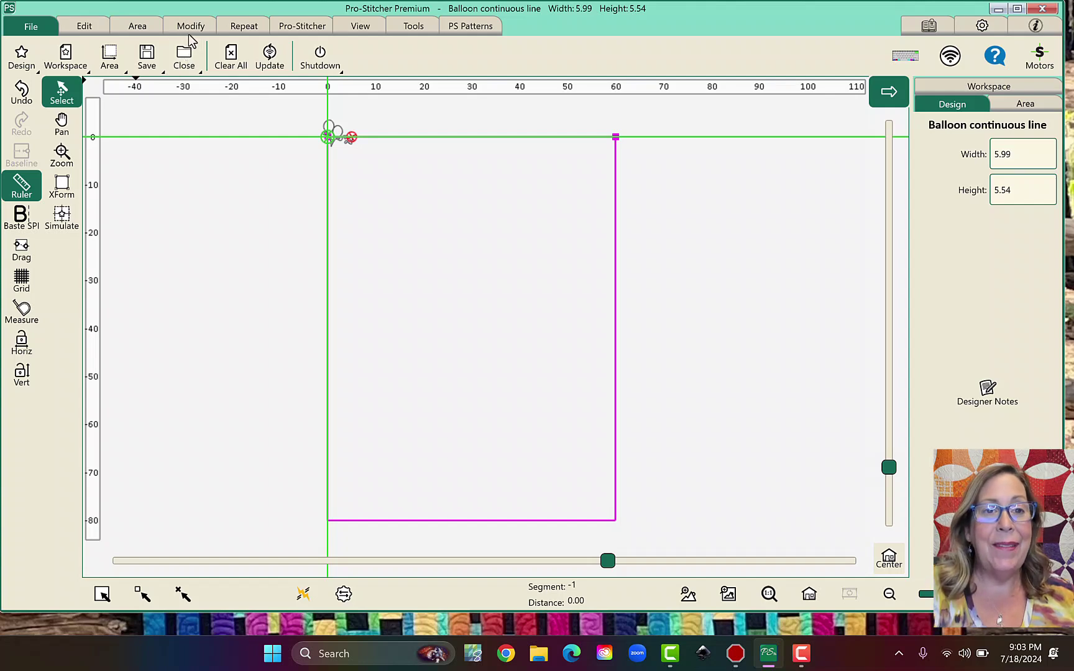
pyautogui.click(242, 26)
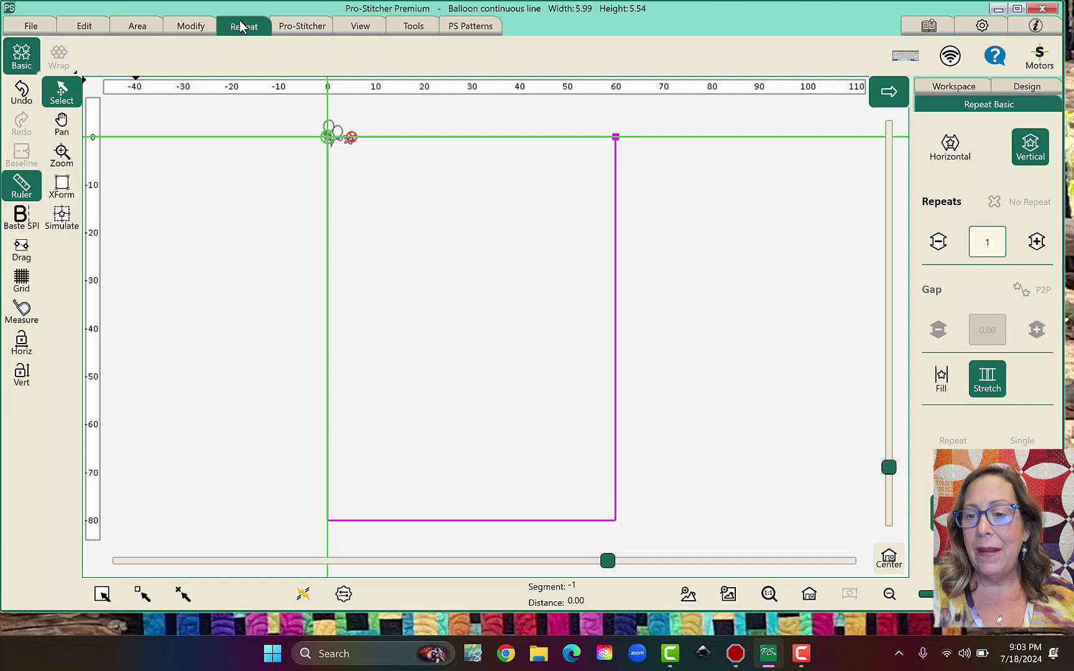
pyautogui.click(946, 388)
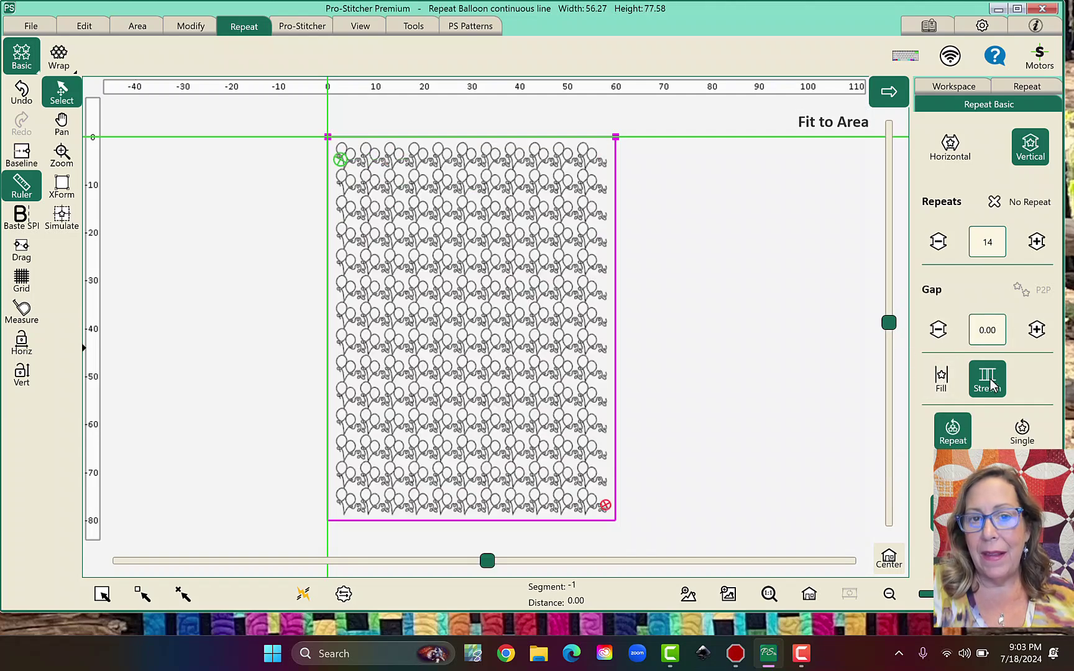
pyautogui.click(991, 385)
pyautogui.click(985, 387)
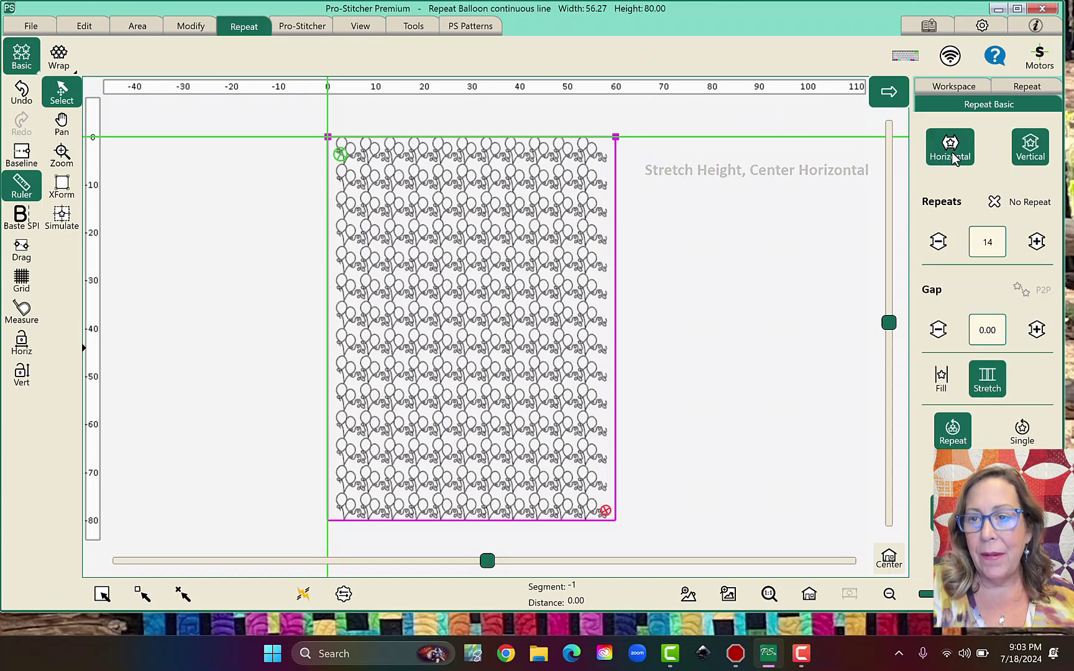
pyautogui.click(987, 379)
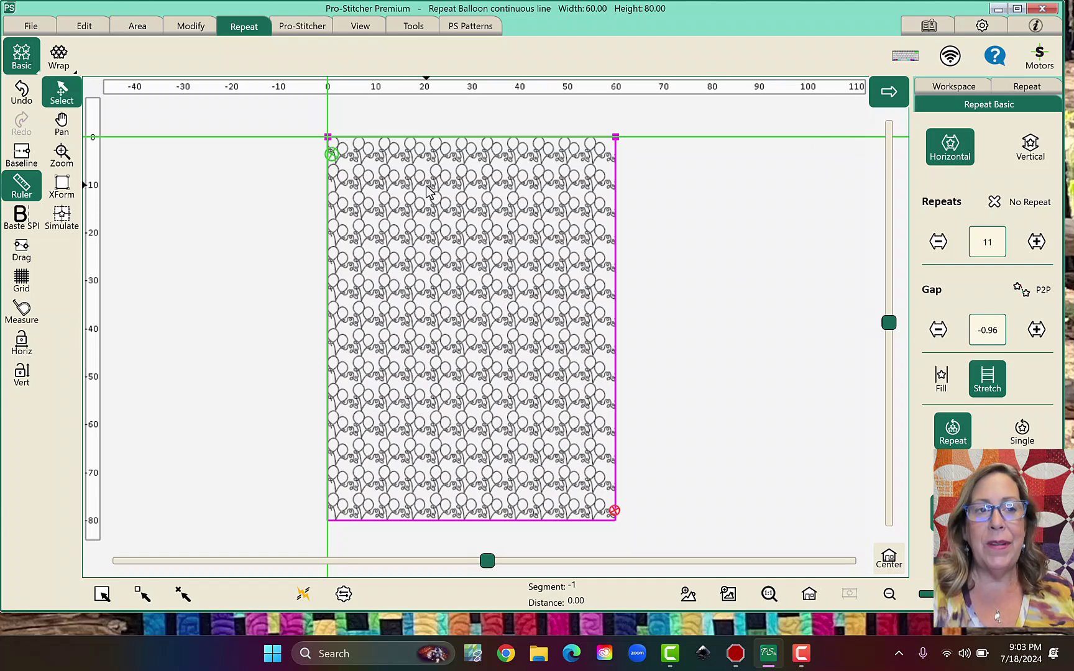
pyautogui.click(70, 67)
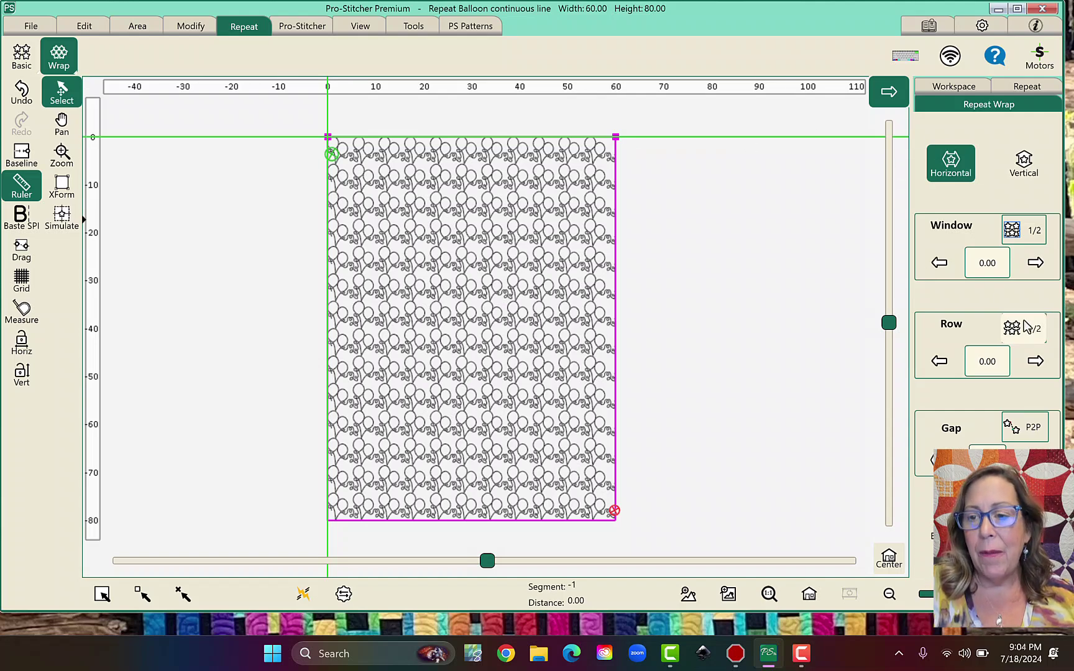
# Step: Offset alternate balloon rows by half a row (2.51) for a half-drop
pyautogui.click(1013, 330)
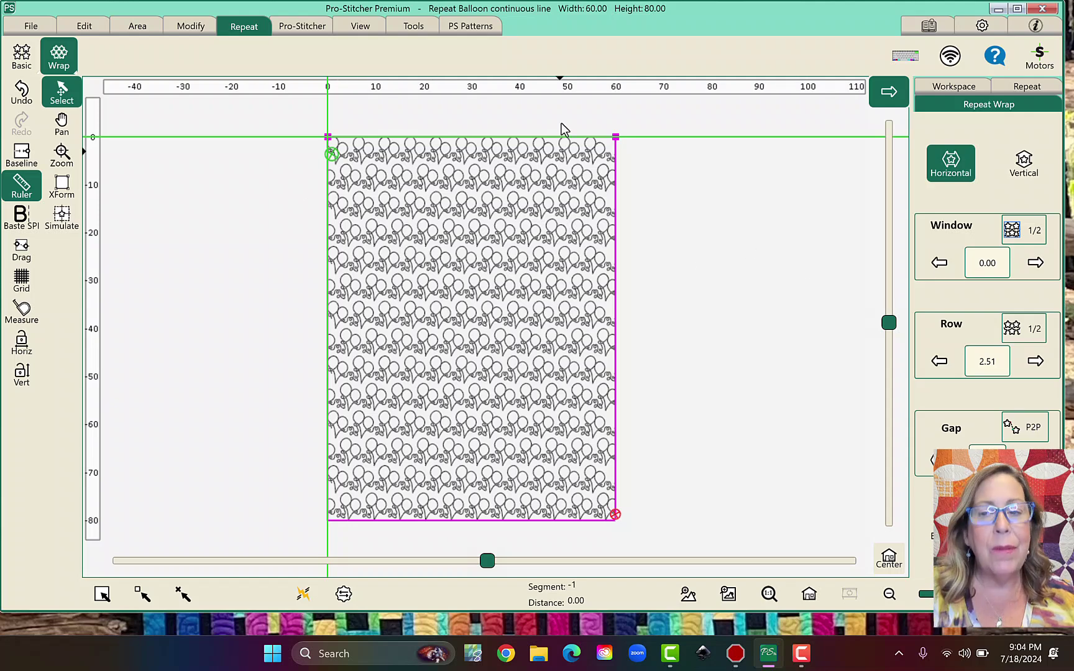
pyautogui.click(1020, 163)
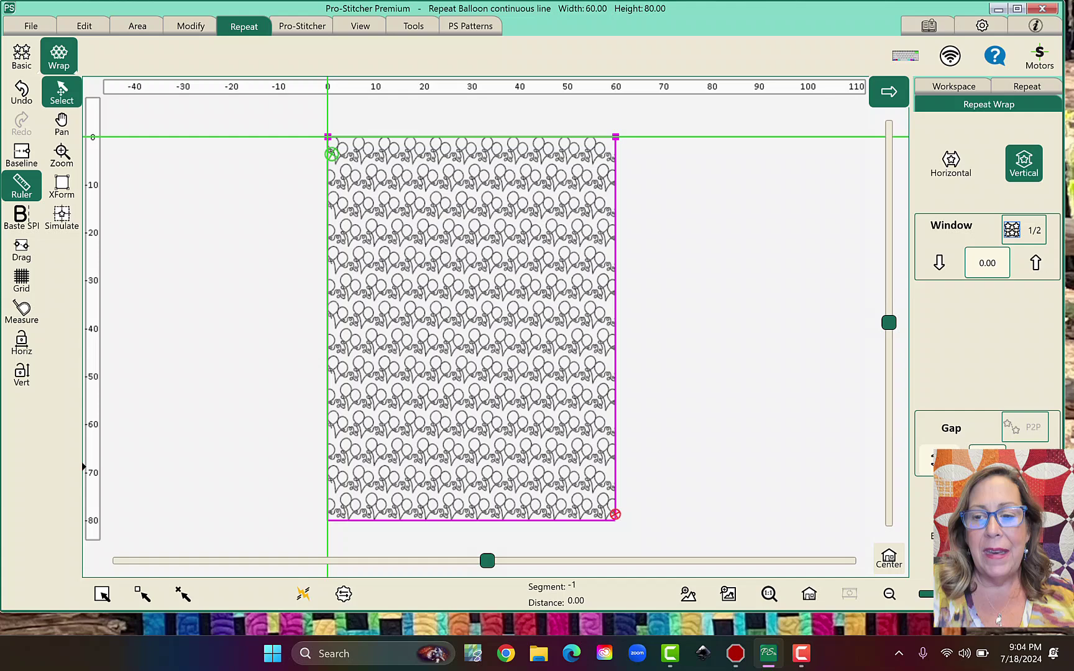
# Step: Set the vertical repeat distance to -0.83 and finish the wrap with Baseline
pyautogui.click(939, 460)
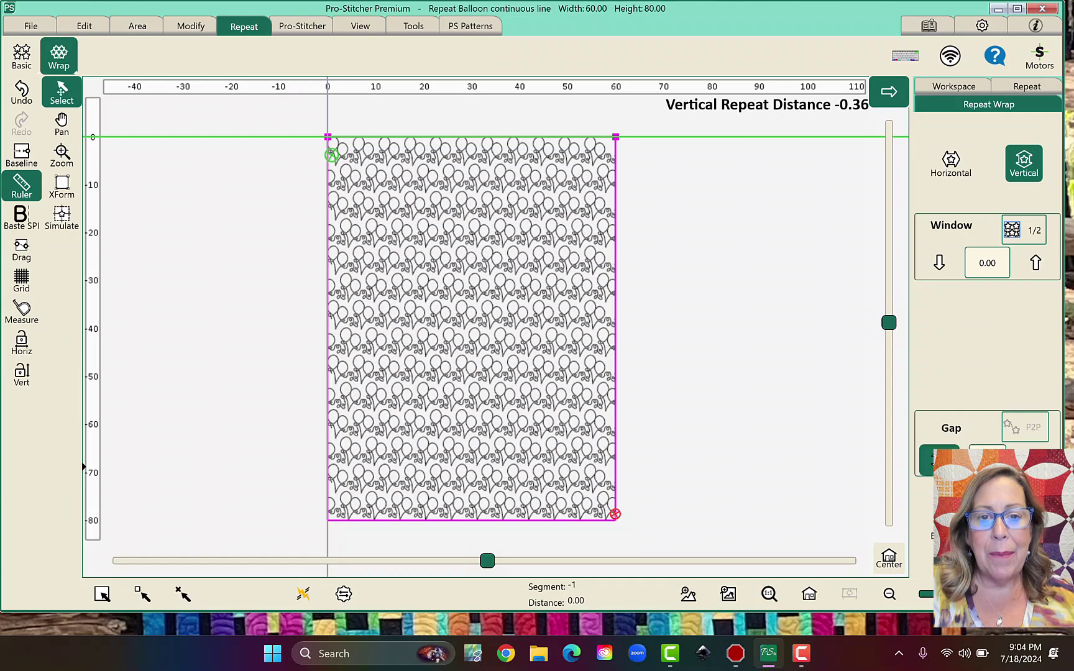
pyautogui.moveTo(939, 459); pyautogui.dragTo(939, 459)
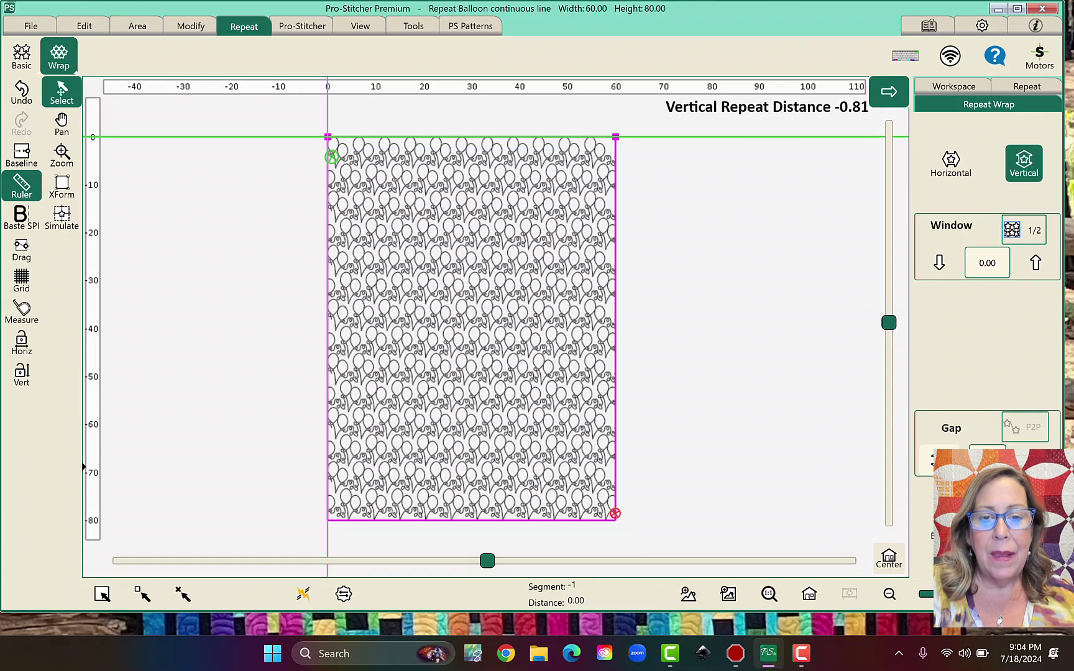
pyautogui.scroll(3, 637, 411)
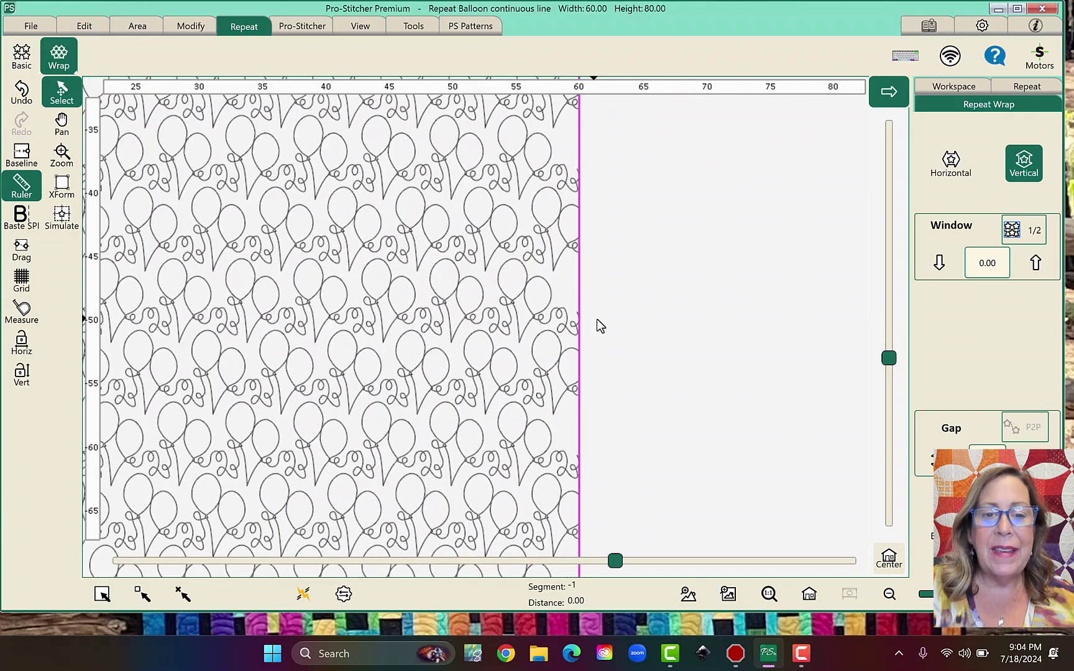
pyautogui.scroll(-1, 616, 318)
pyautogui.scroll(-2, 616, 317)
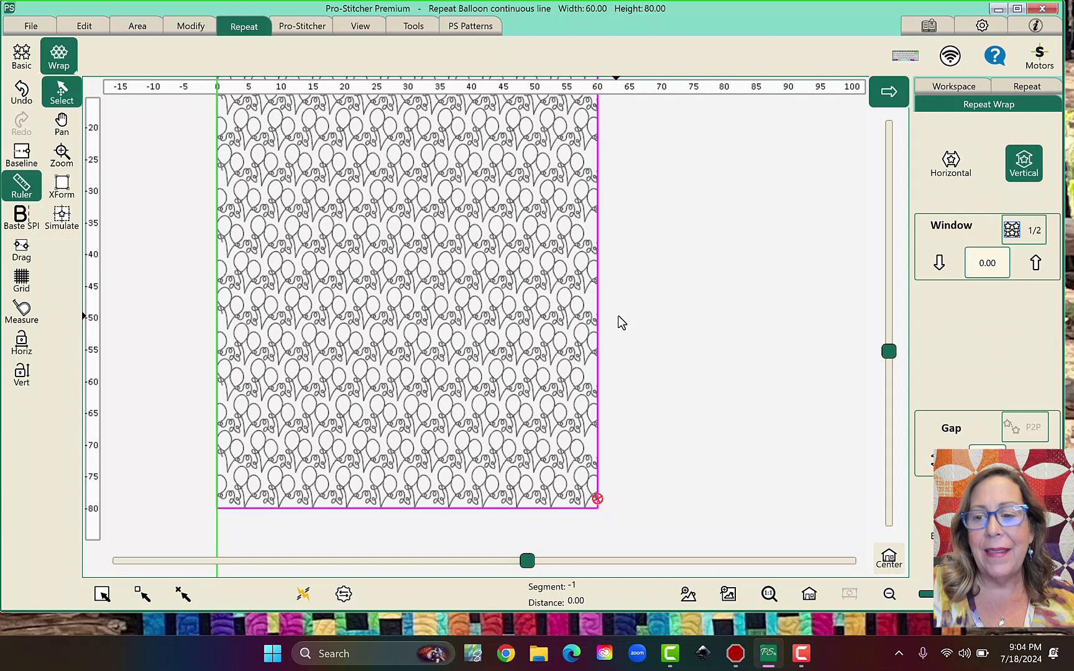
pyautogui.scroll(-2, 621, 322)
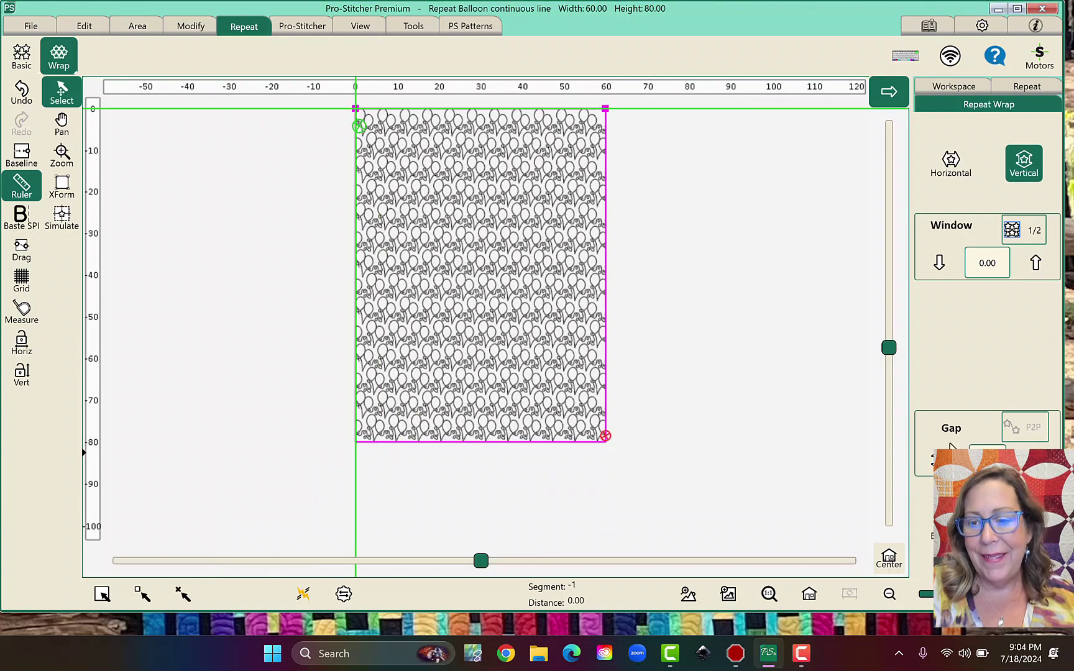
pyautogui.click(929, 460)
pyautogui.click(929, 459)
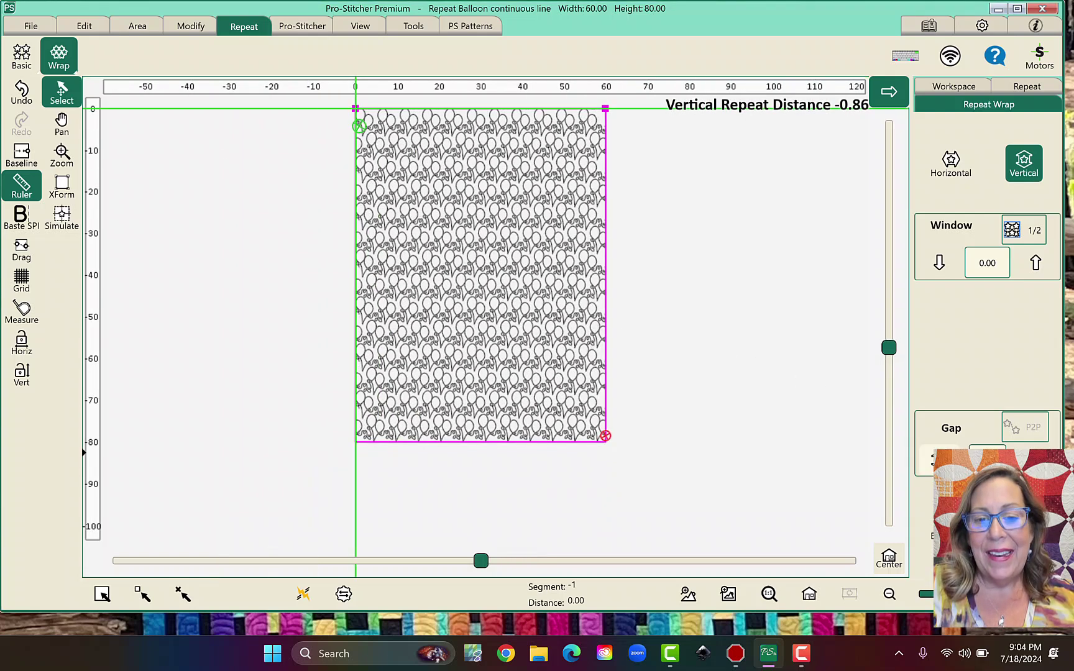
pyautogui.click(929, 460)
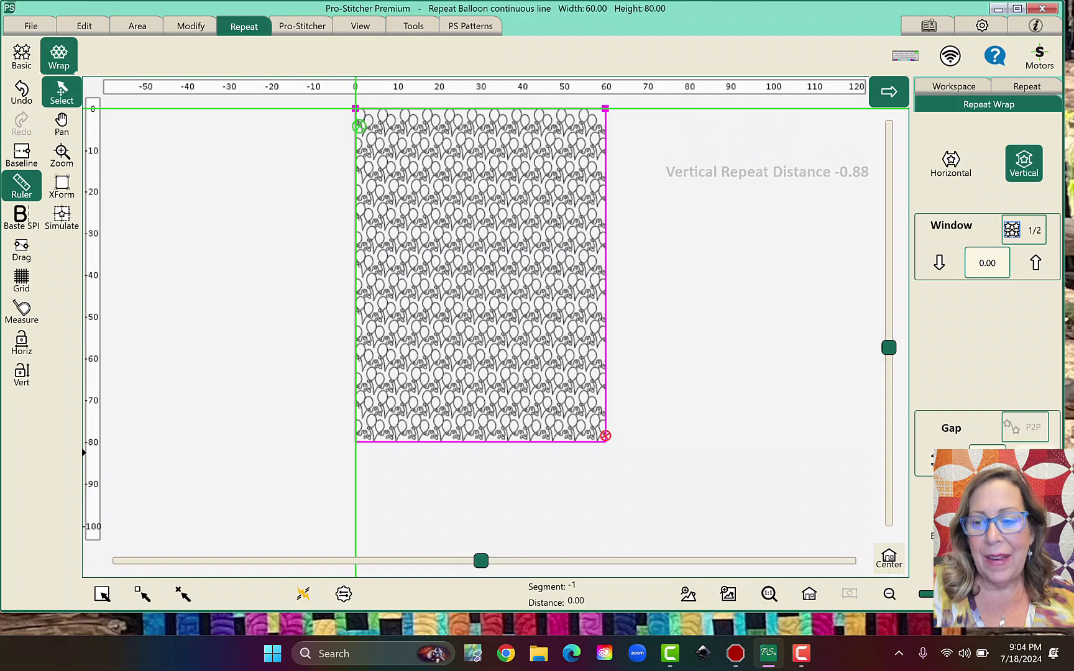
pyautogui.click(987, 460)
pyautogui.click(988, 460)
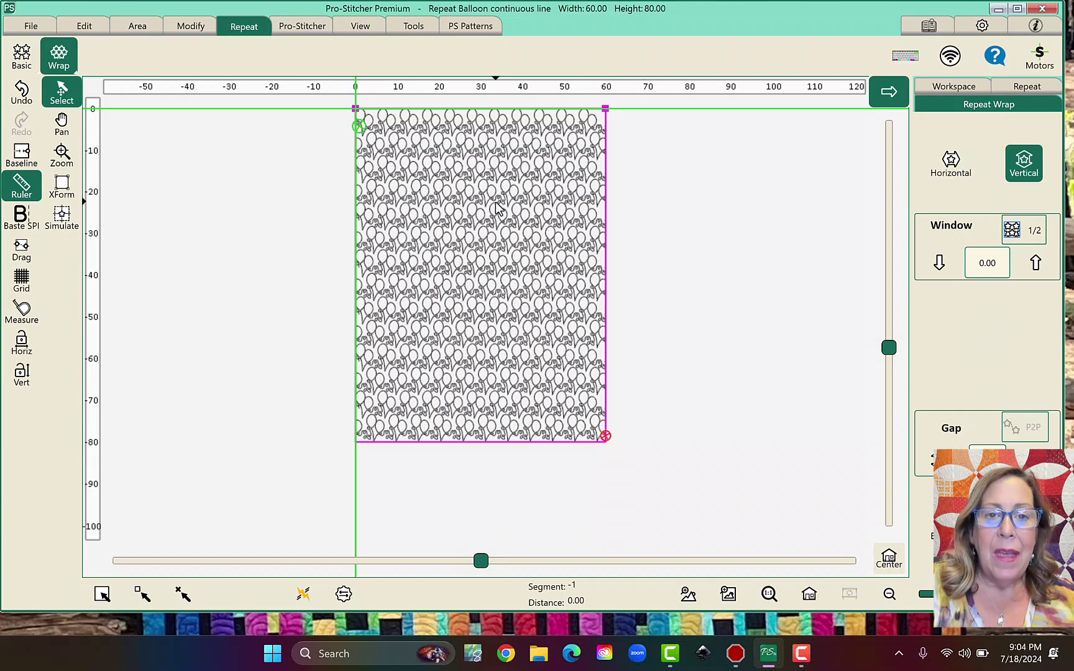
pyautogui.scroll(1, 500, 213)
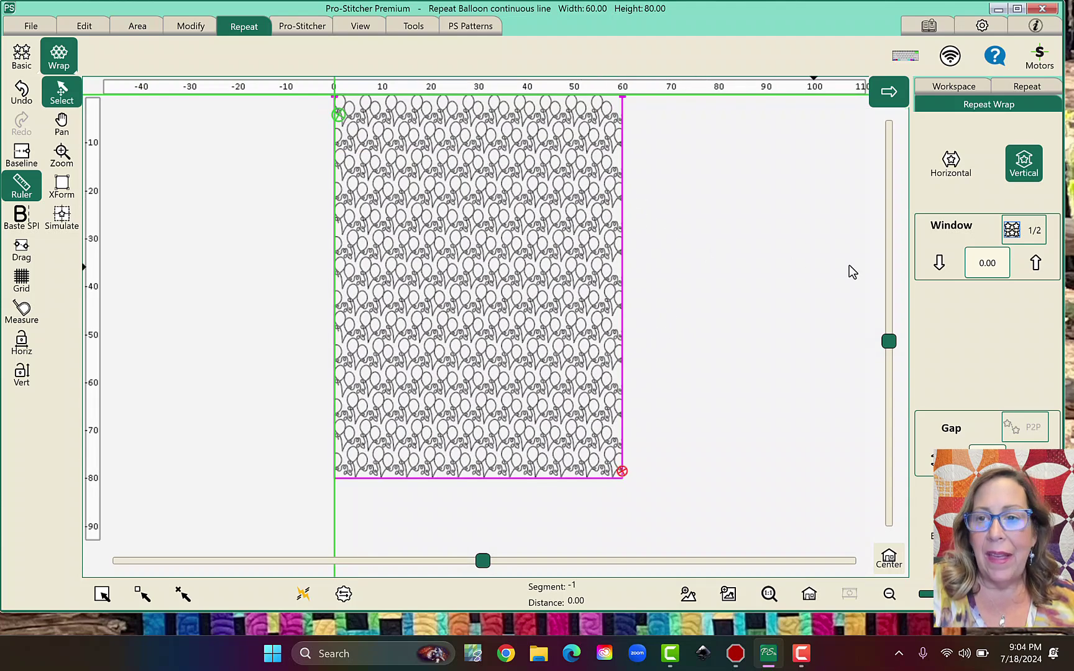
pyautogui.scroll(-1, 659, 227)
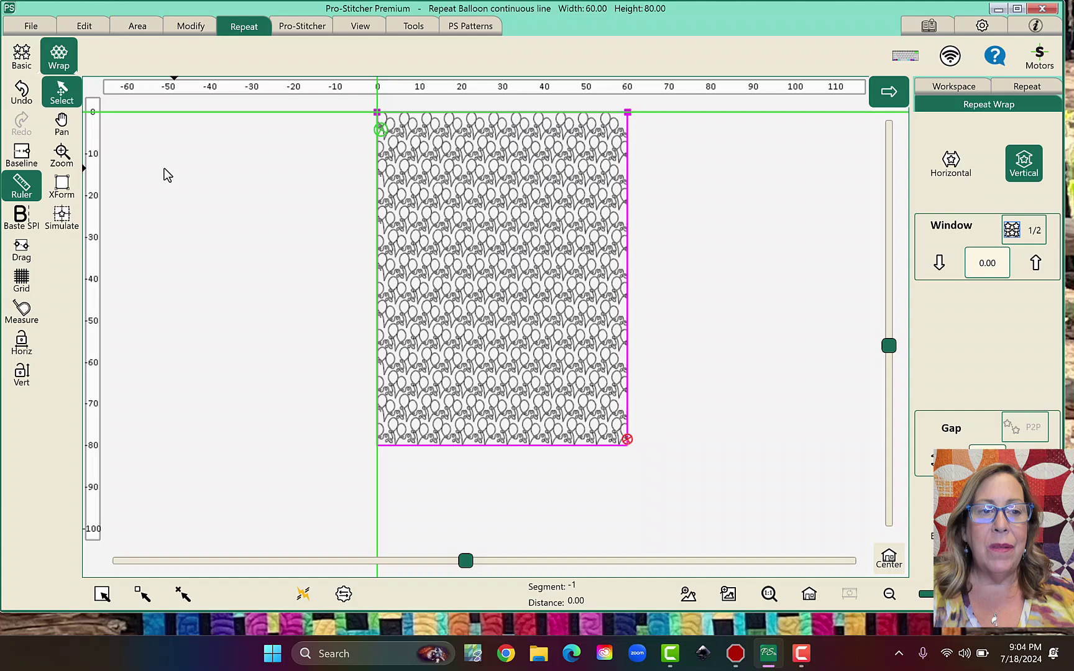
pyautogui.click(22, 165)
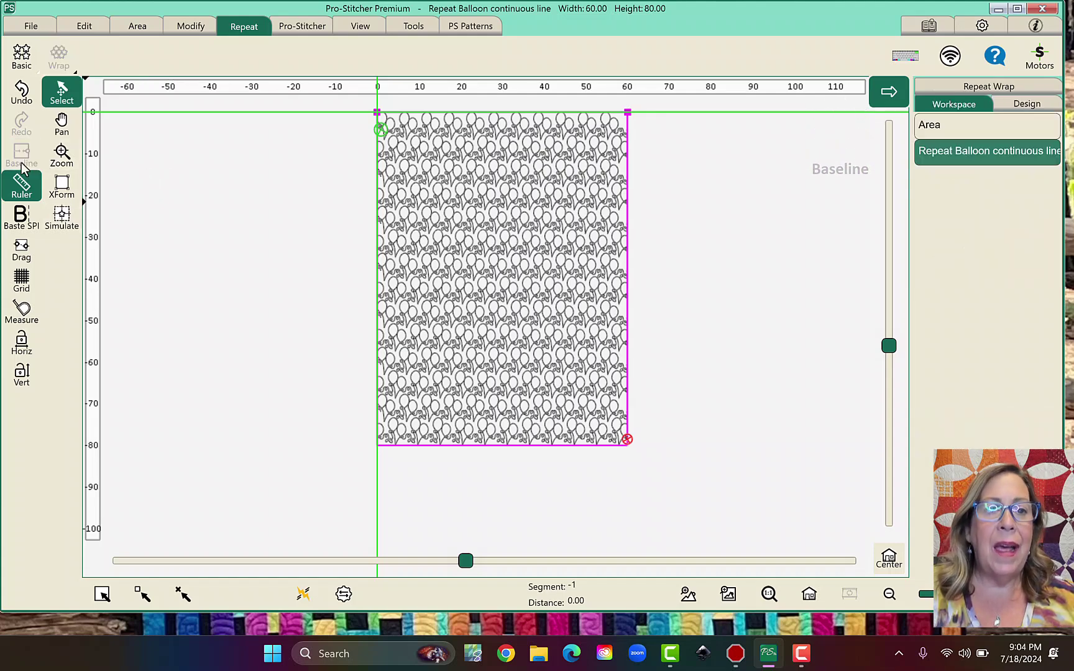
# Step: Start saving the selected Repeat Balloon continuous line design with File > Save > Selected
pyautogui.click(28, 30)
pyautogui.click(146, 57)
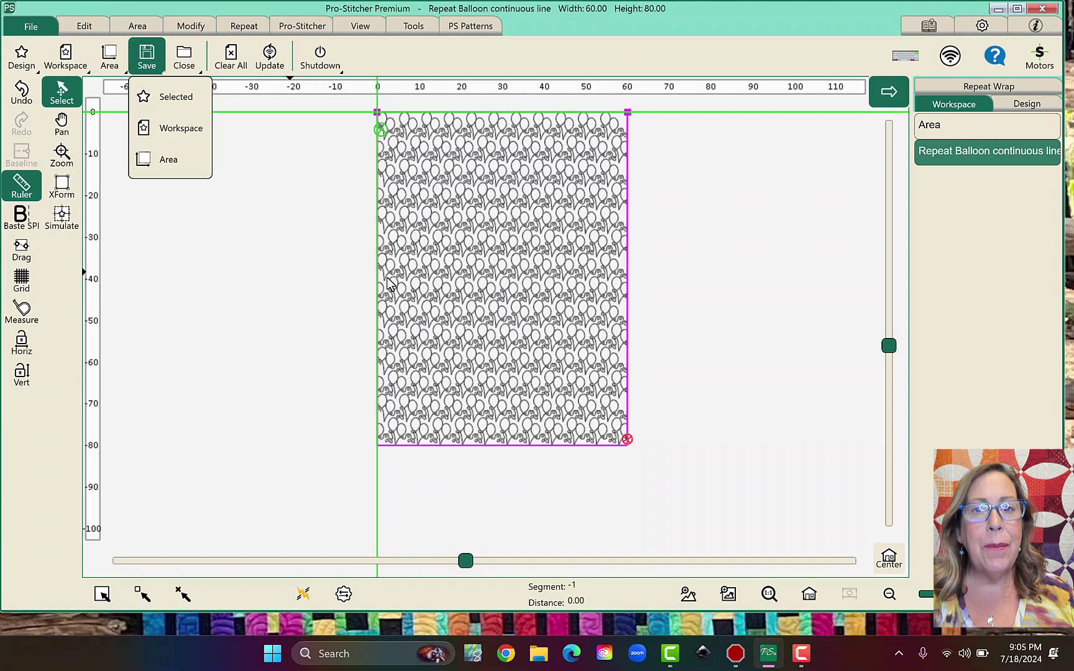
pyautogui.click(176, 103)
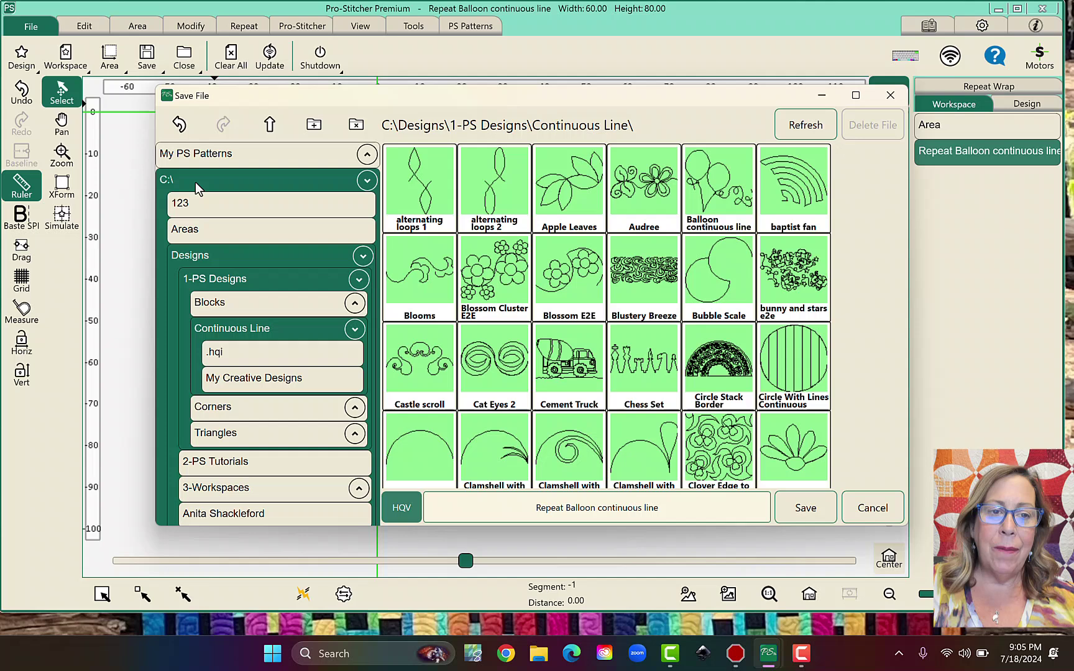
pyautogui.click(312, 179)
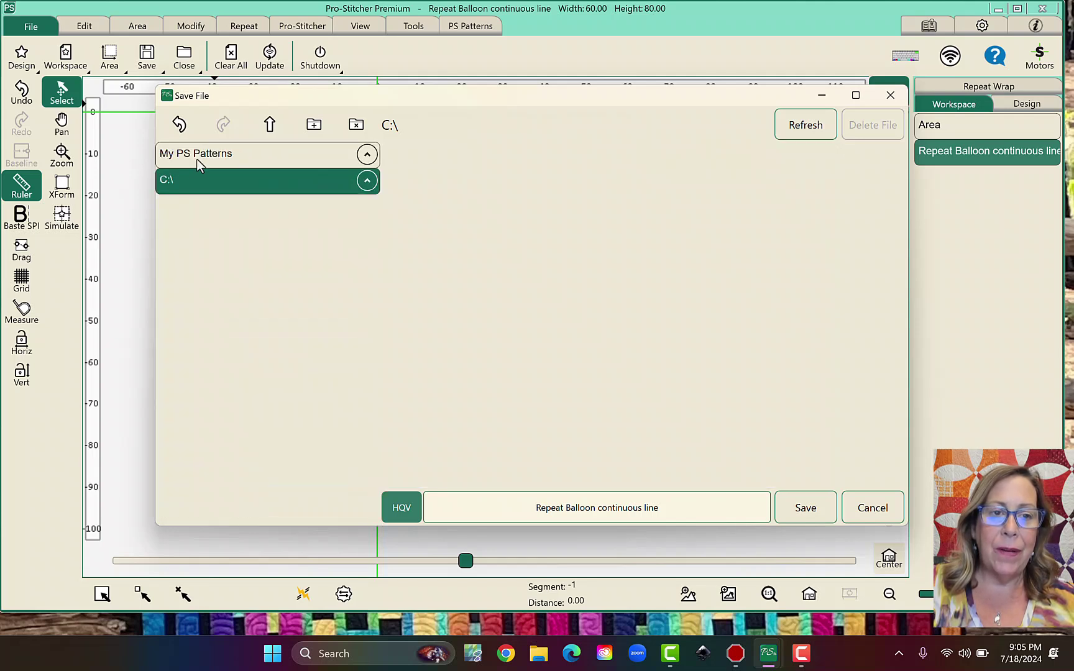
pyautogui.click(365, 181)
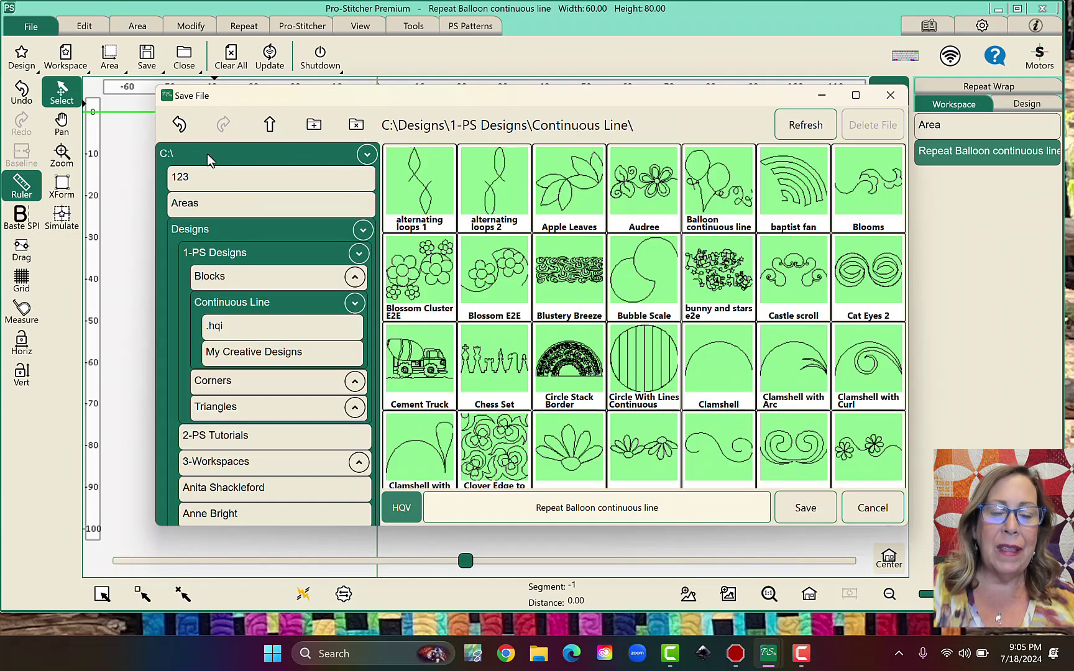
pyautogui.click(271, 151)
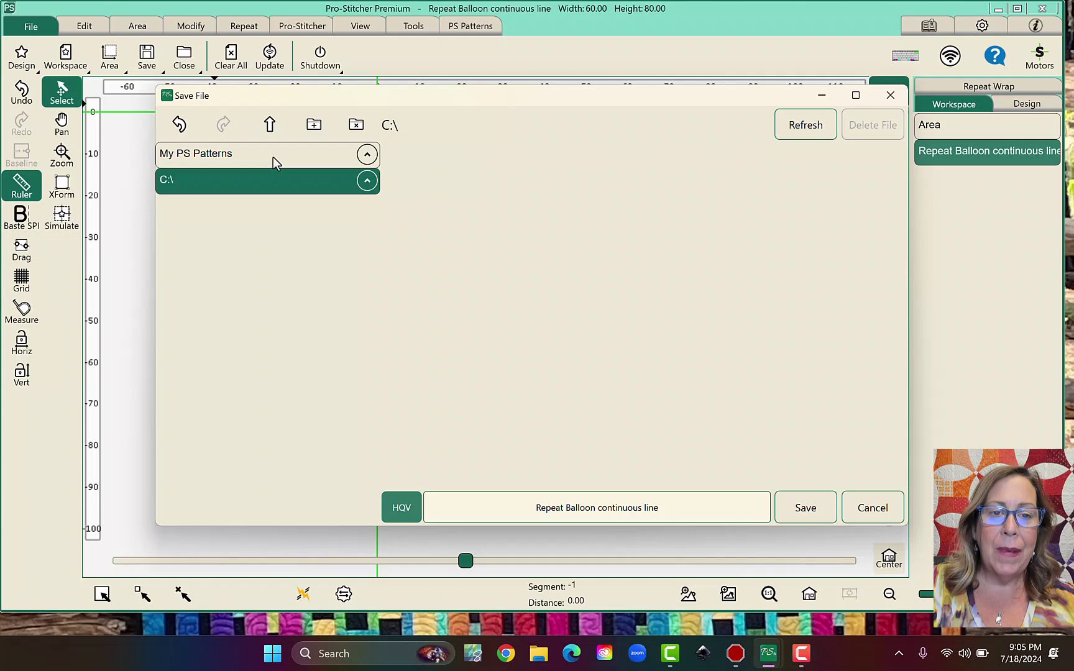
pyautogui.click(266, 182)
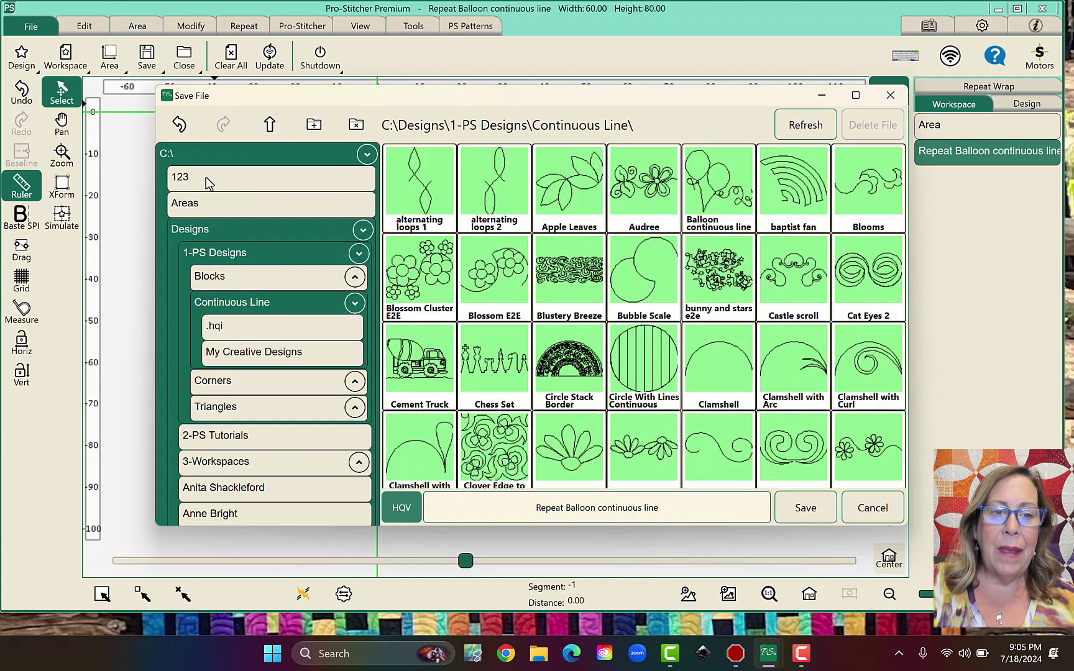
pyautogui.click(290, 155)
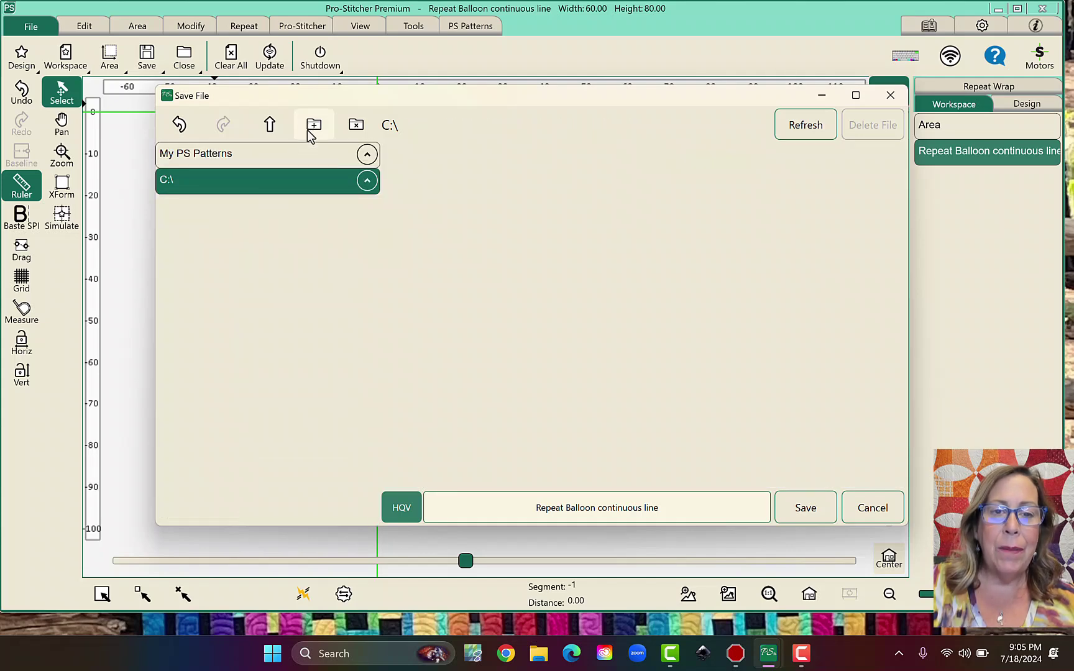
pyautogui.click(303, 181)
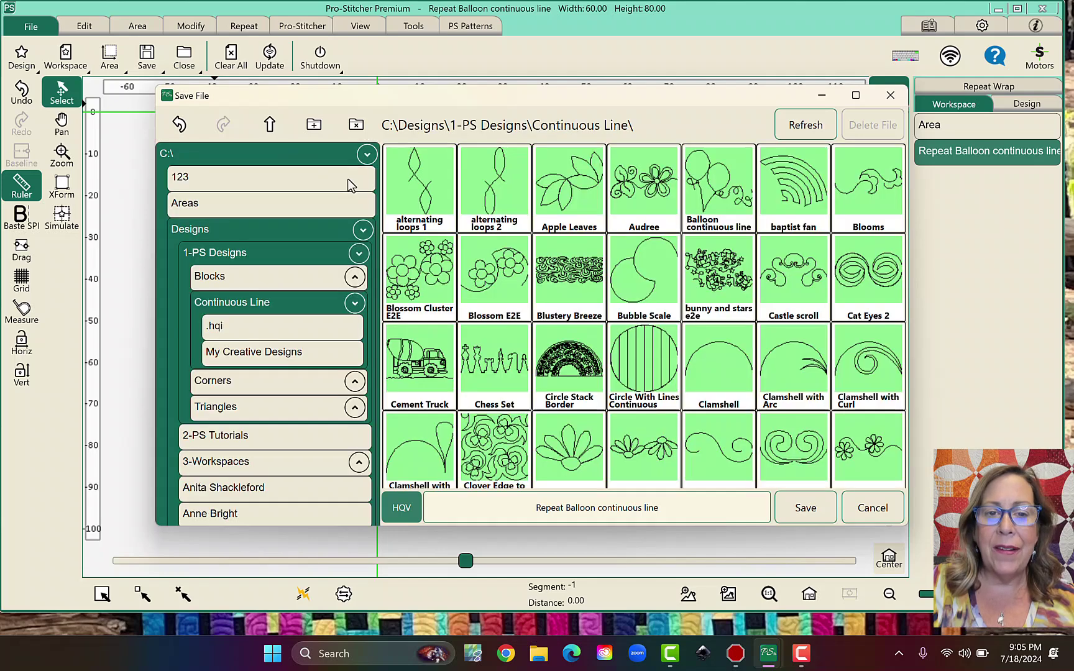
pyautogui.click(313, 127)
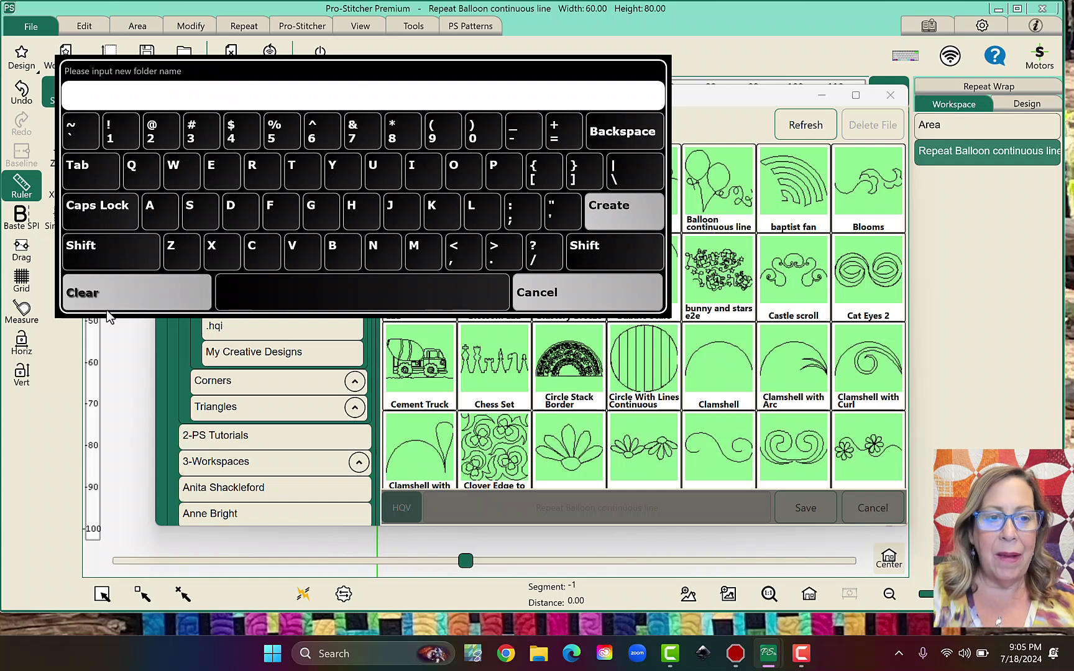
pyautogui.click(527, 292)
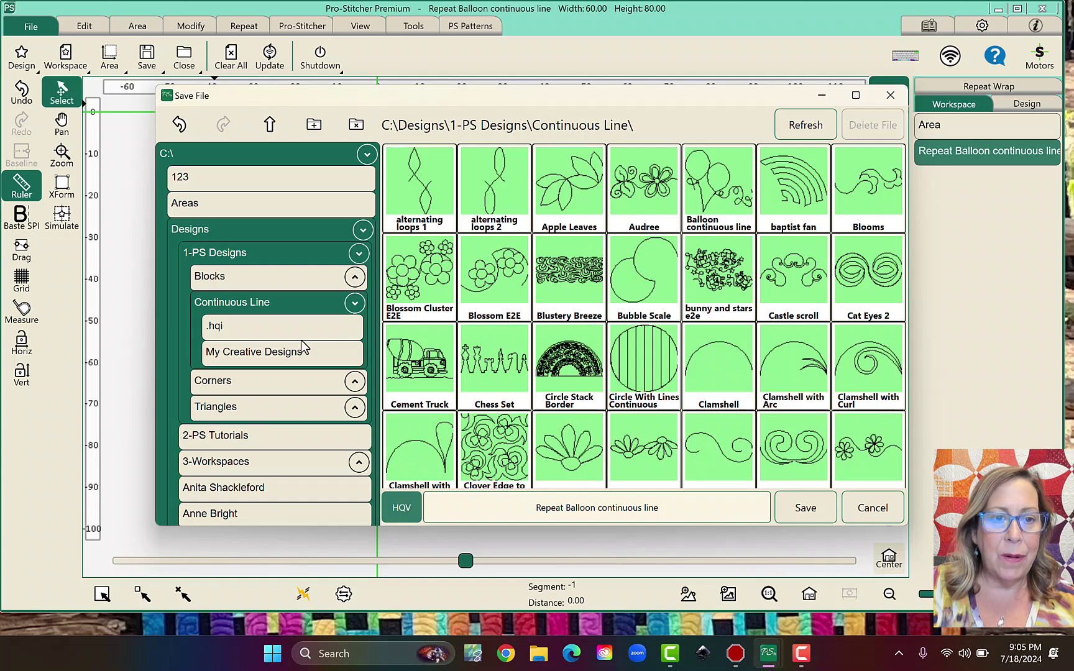
pyautogui.scroll(-10, 301, 343)
pyautogui.scroll(-10, 299, 341)
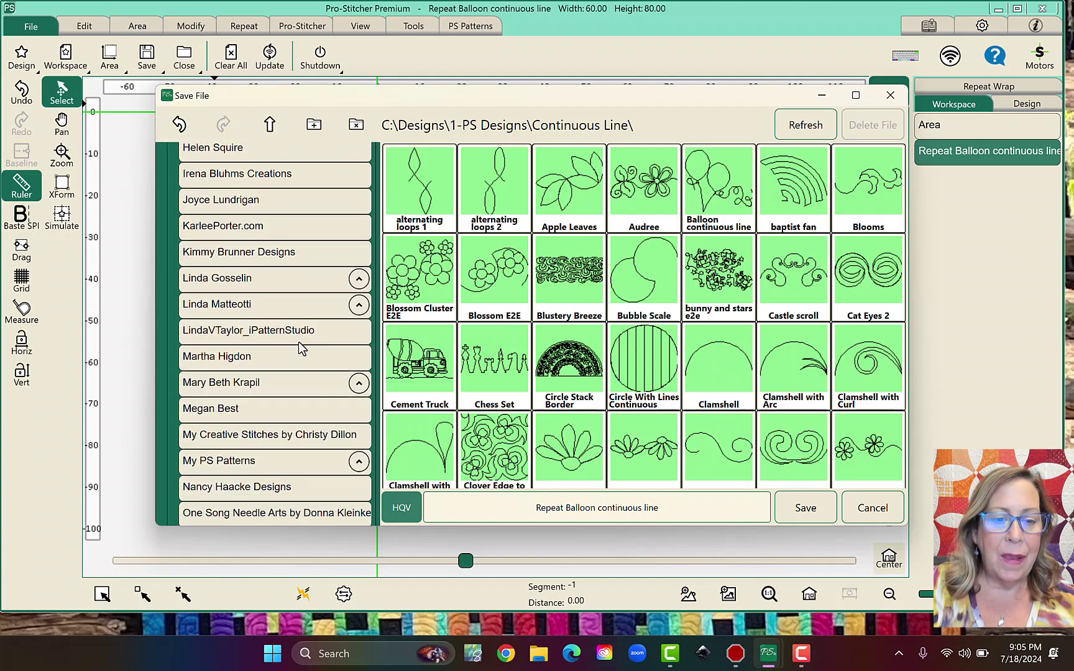
pyautogui.scroll(-9, 299, 341)
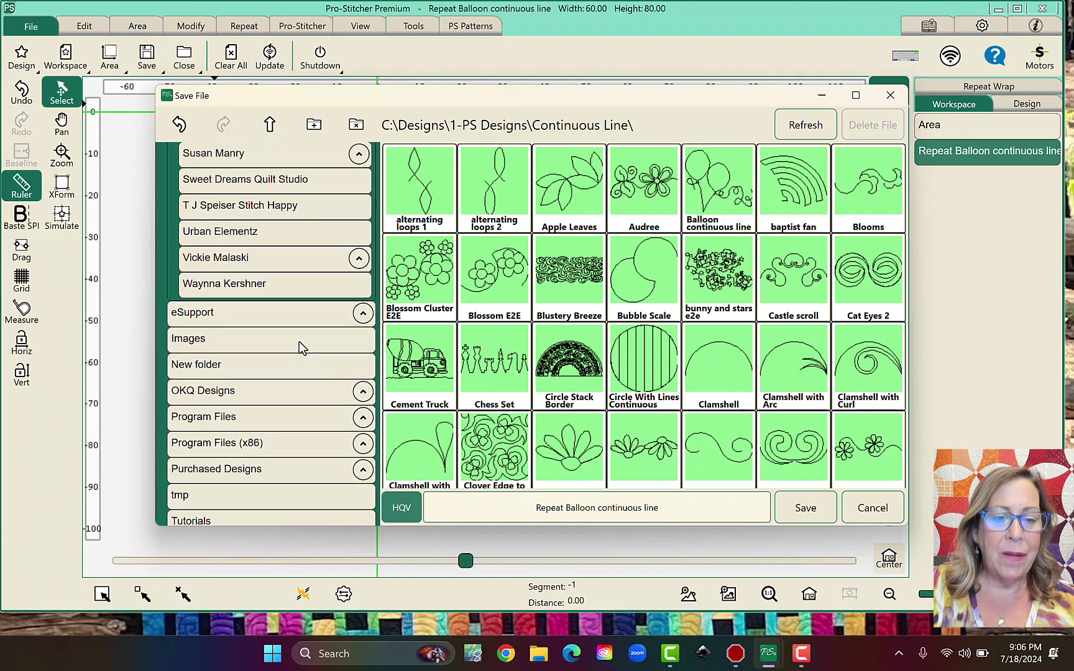
pyautogui.scroll(15, 299, 341)
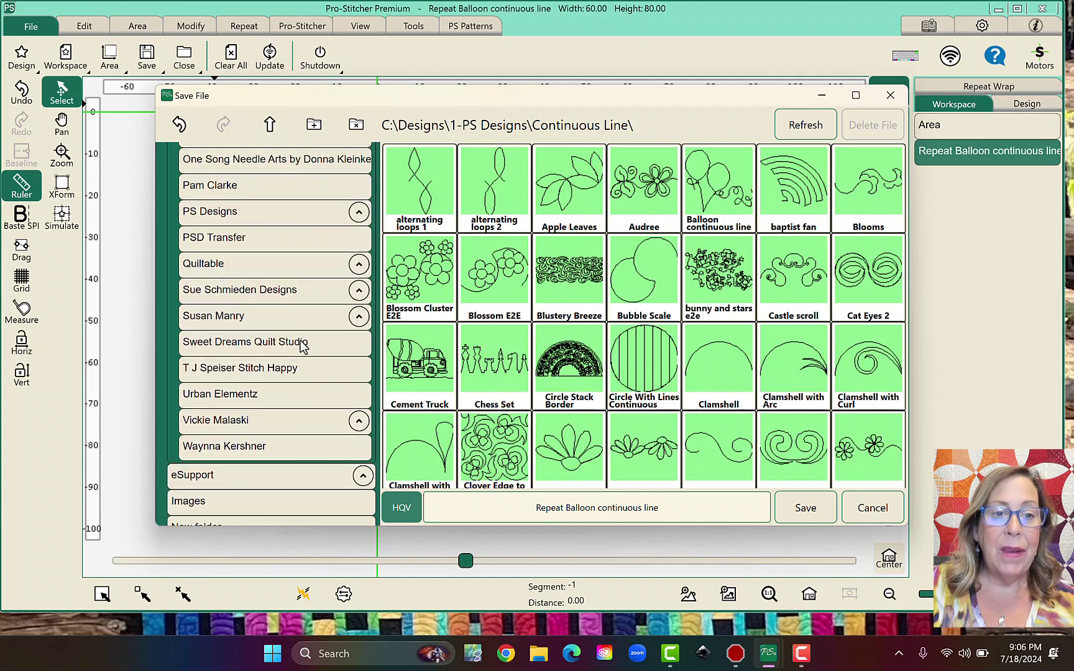
pyautogui.scroll(5, 301, 339)
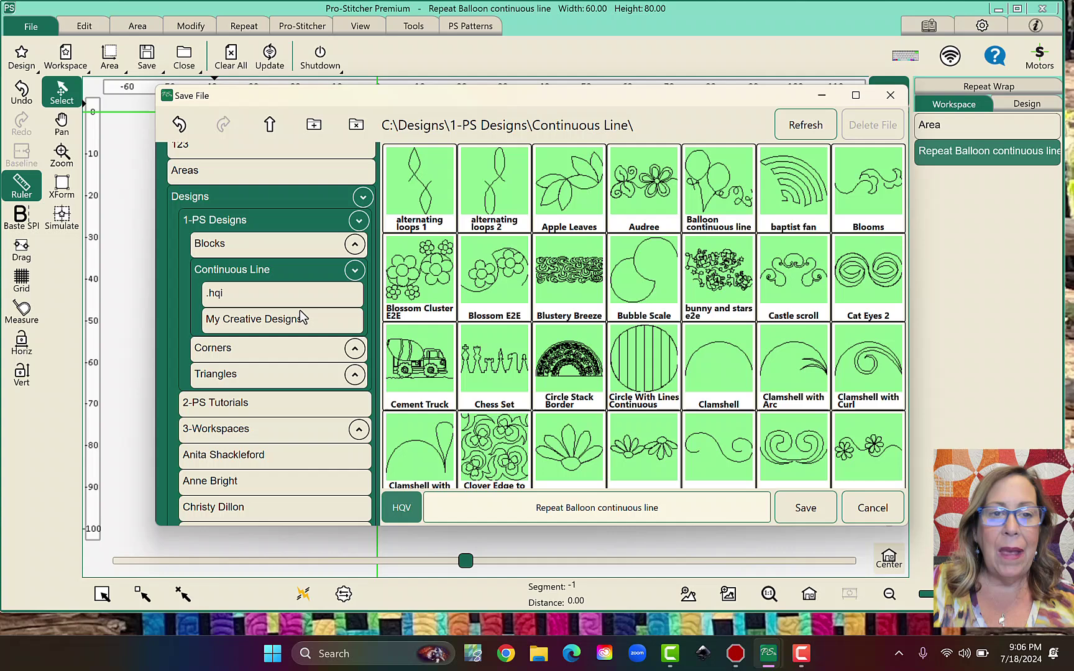
# Step: Create a new folder named E2E inside the Continuous Line folder
pyautogui.click(314, 126)
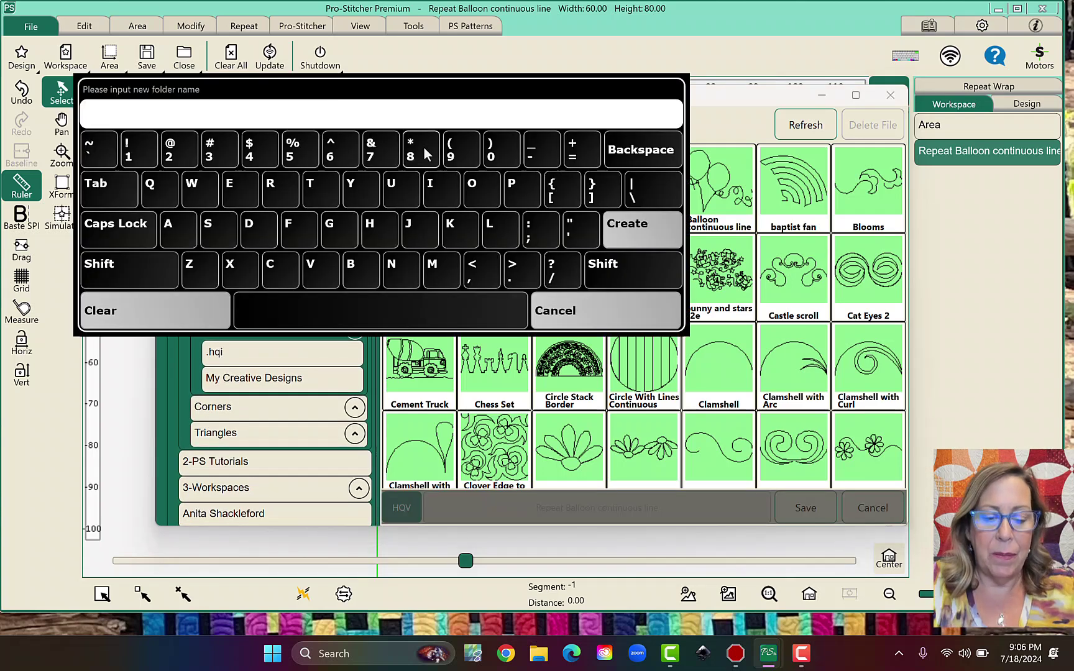
pyautogui.write('E2E')
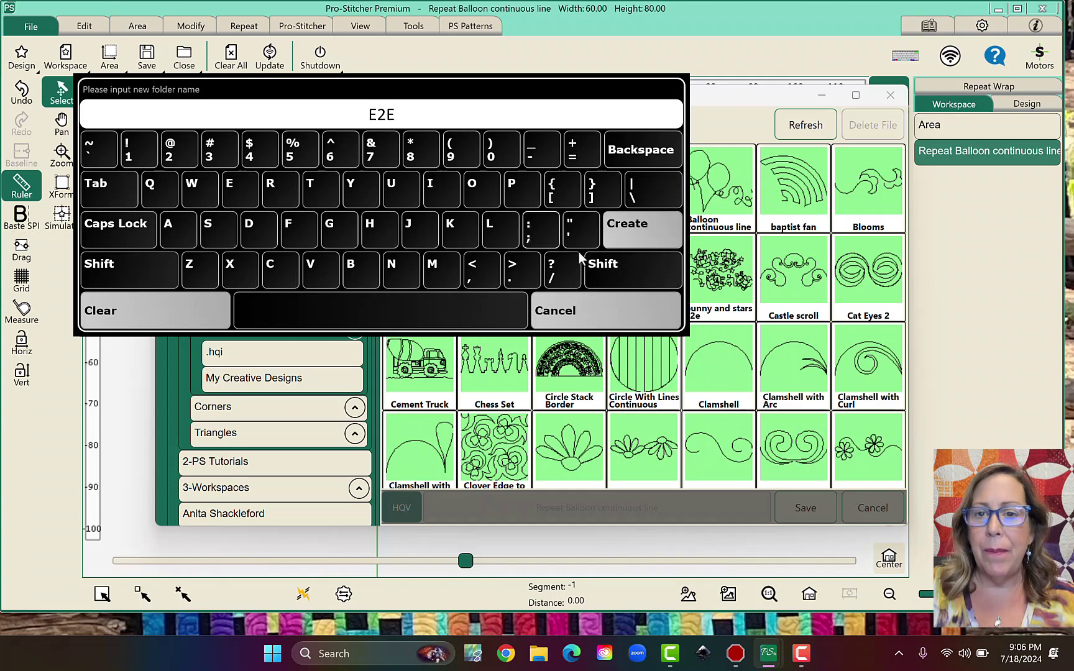
pyautogui.click(623, 225)
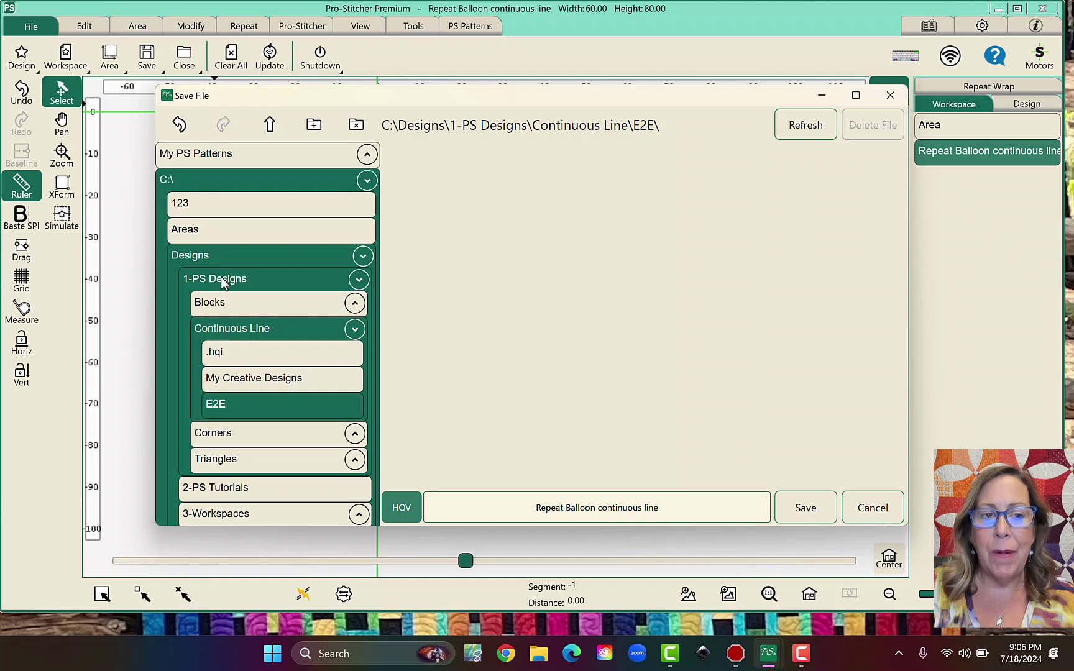
# Step: Collapse the folder tree to C:\ and create an E2E folder at the root
pyautogui.click(172, 182)
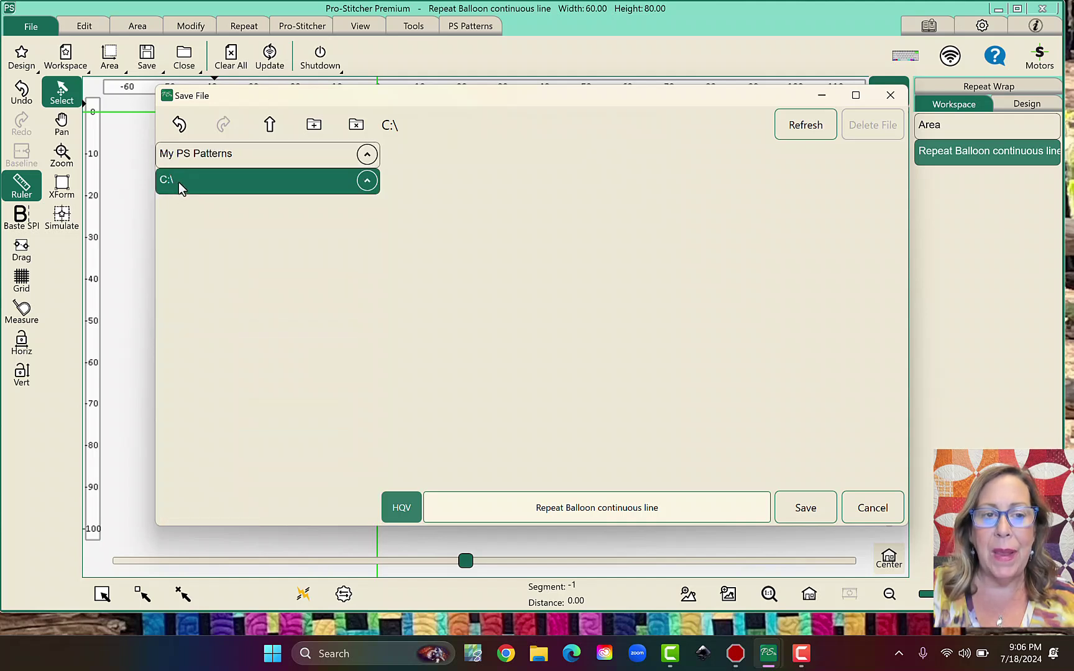
pyautogui.click(179, 182)
pyautogui.click(230, 156)
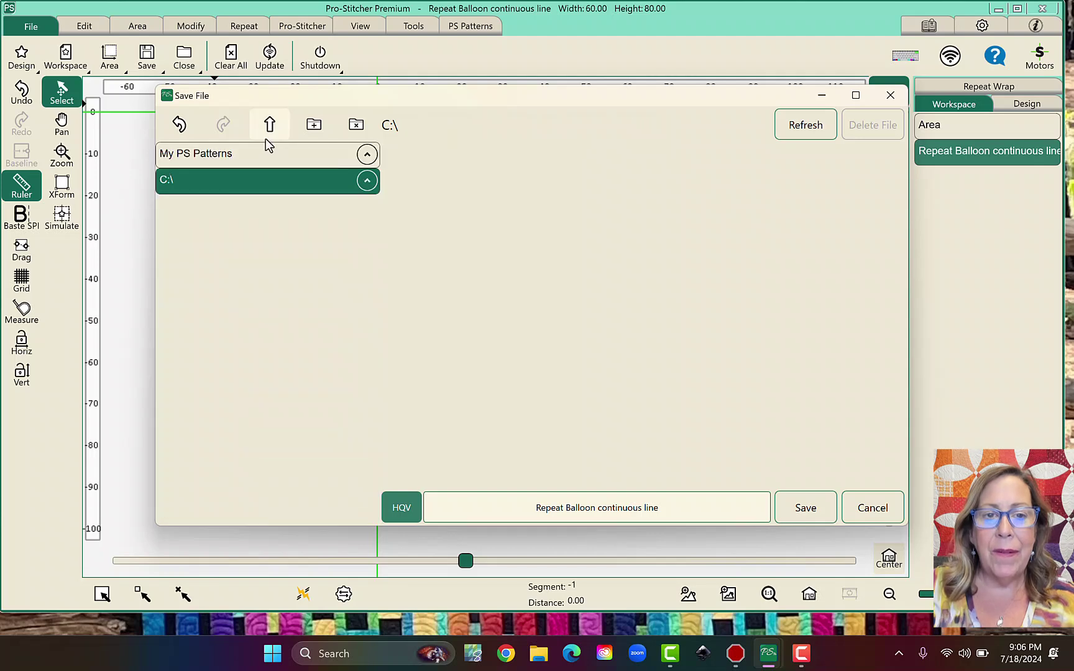
pyautogui.click(300, 117)
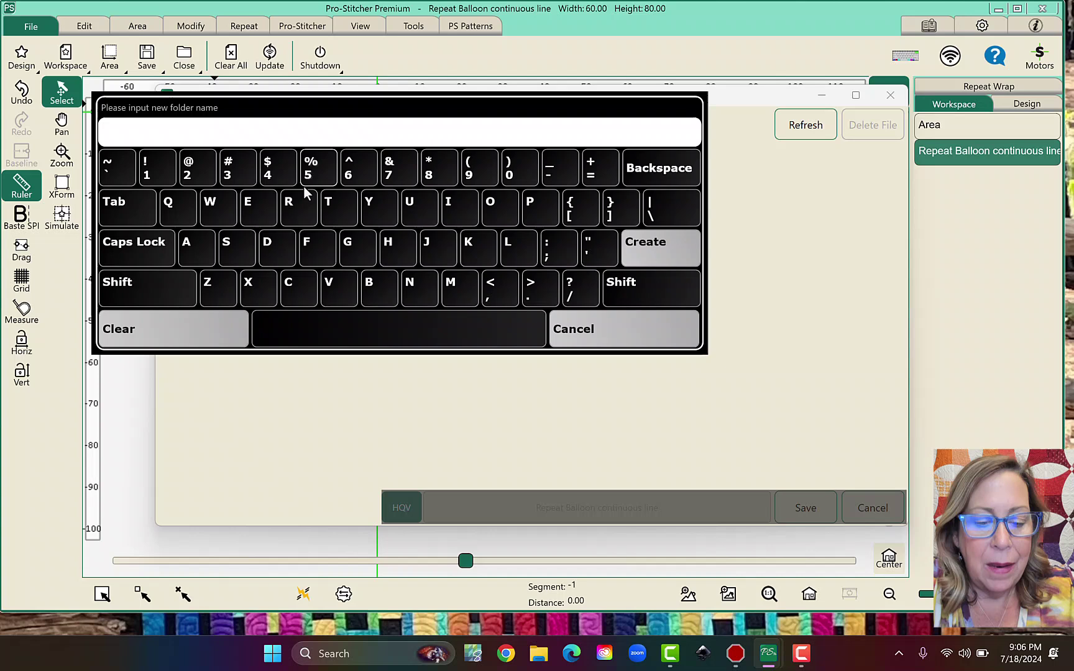
pyautogui.write('E2')
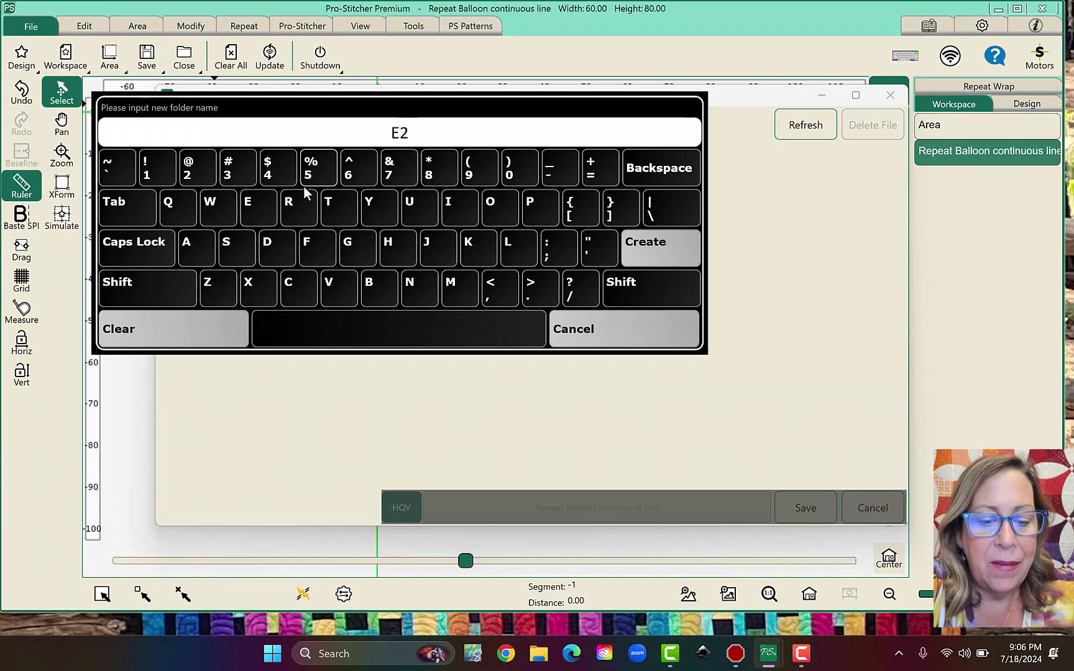
pyautogui.write('E')
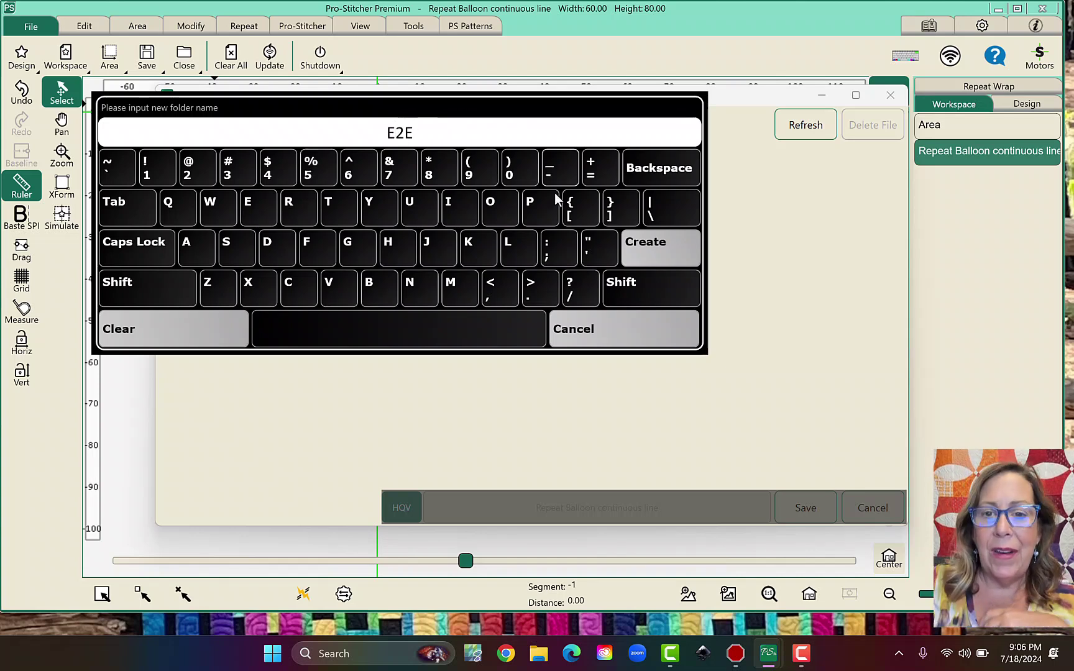
pyautogui.click(636, 246)
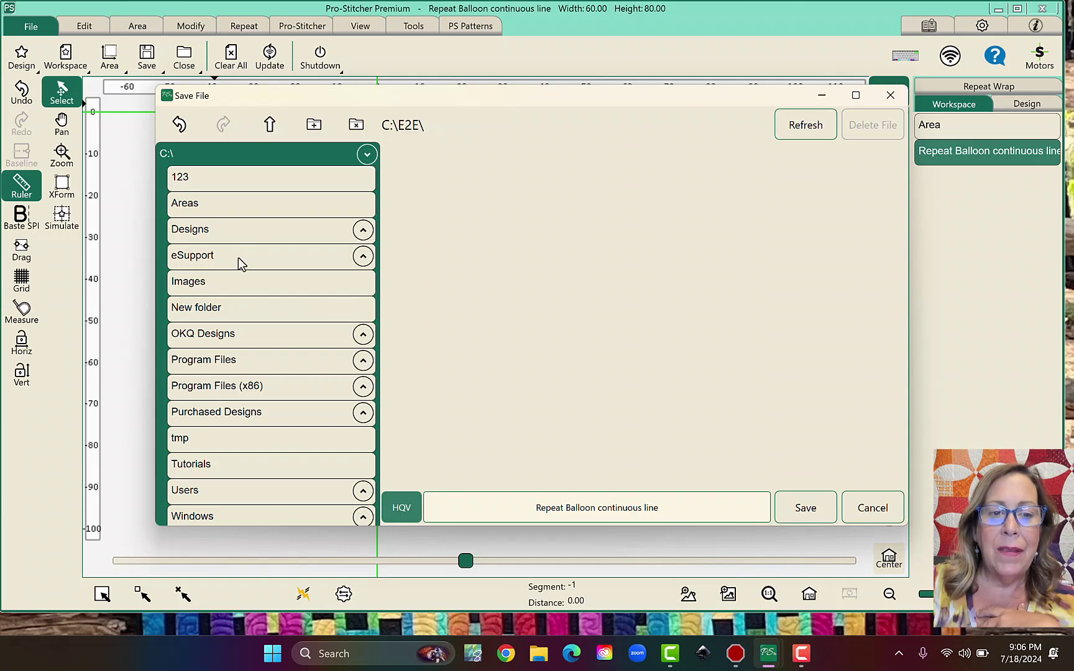
# Step: Browse the C: drive folders back to the E2E folder under Continuous Line
pyautogui.scroll(-2, 238, 288)
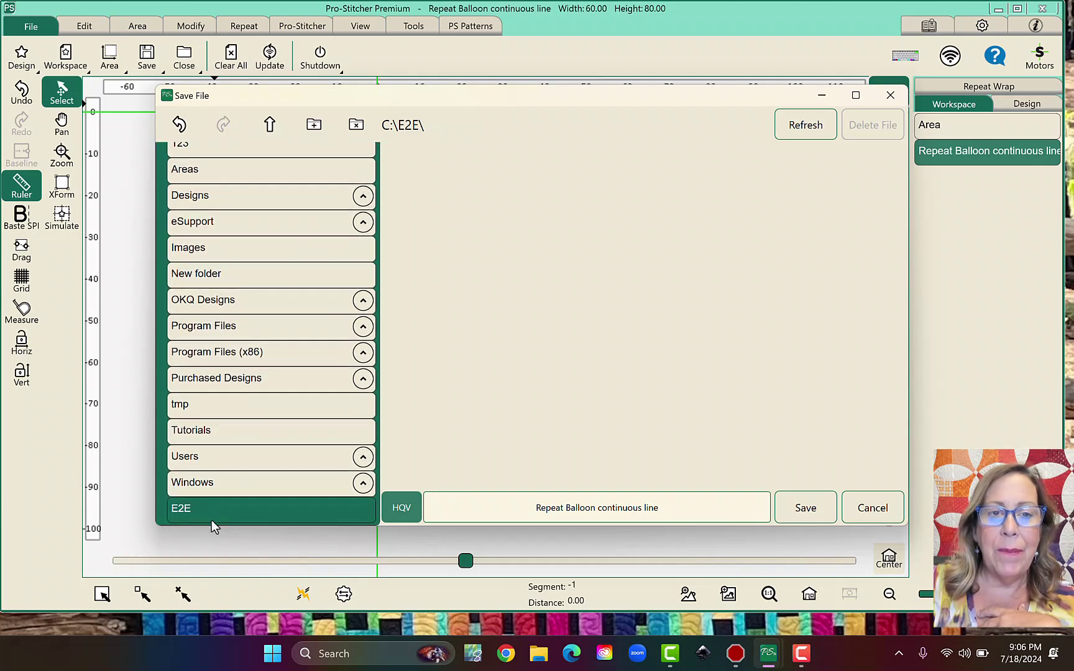
pyautogui.scroll(2, 212, 520)
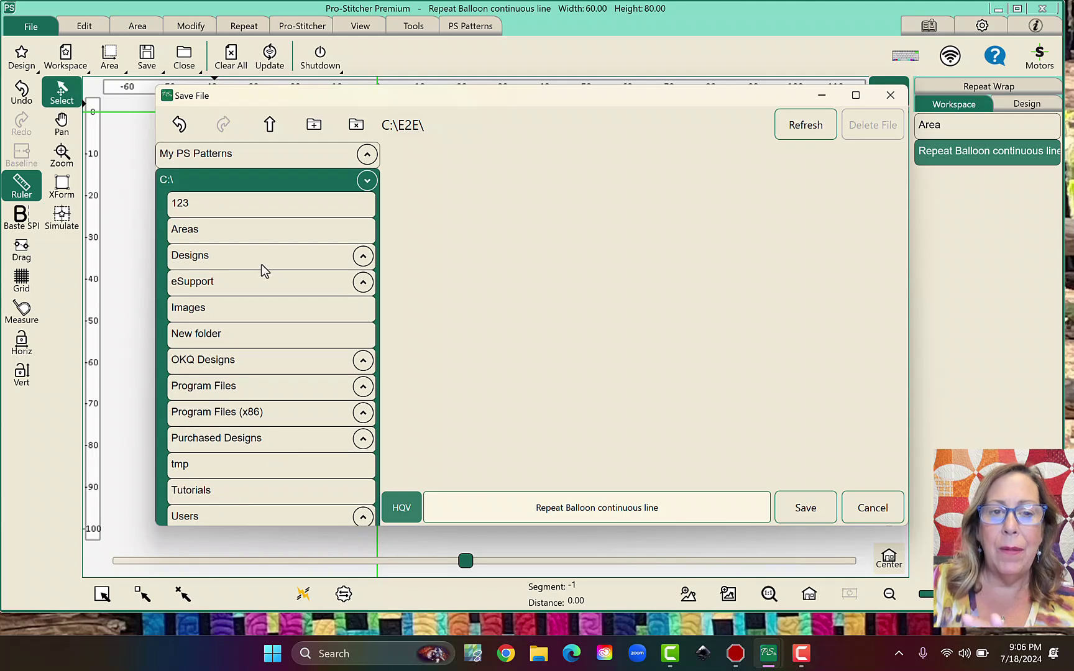
pyautogui.click(274, 179)
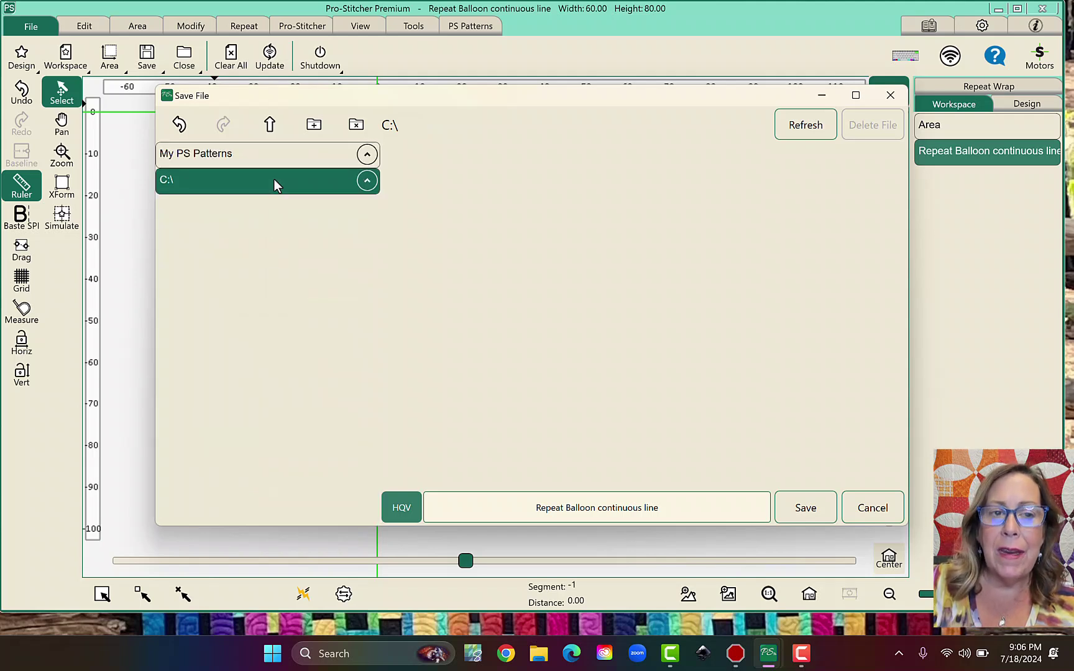
pyautogui.click(366, 180)
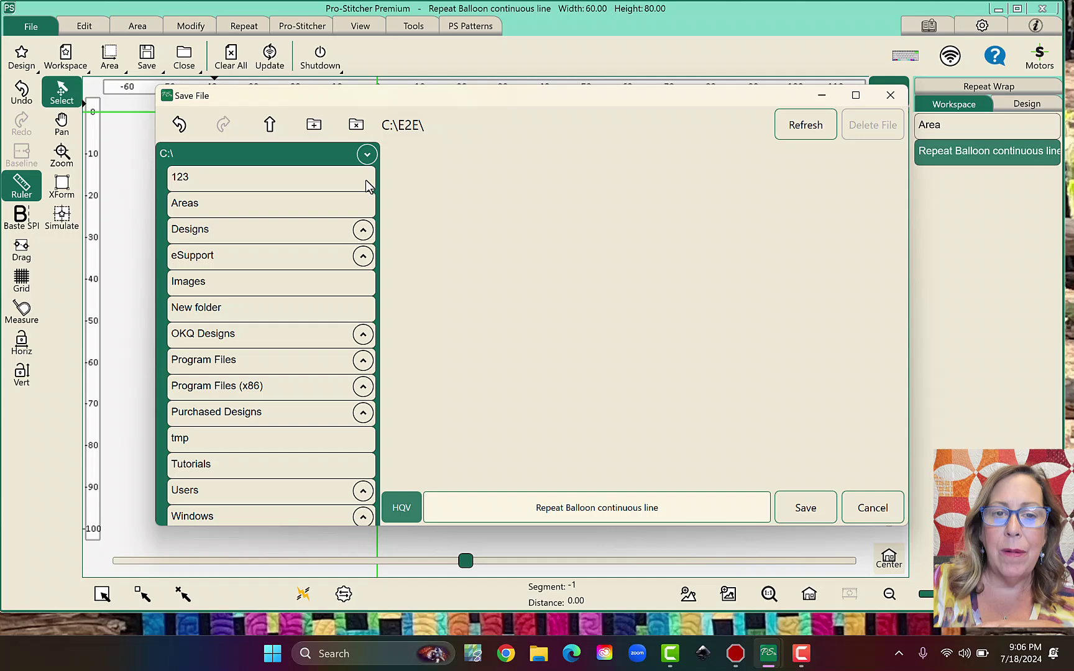
pyautogui.scroll(-1, 298, 287)
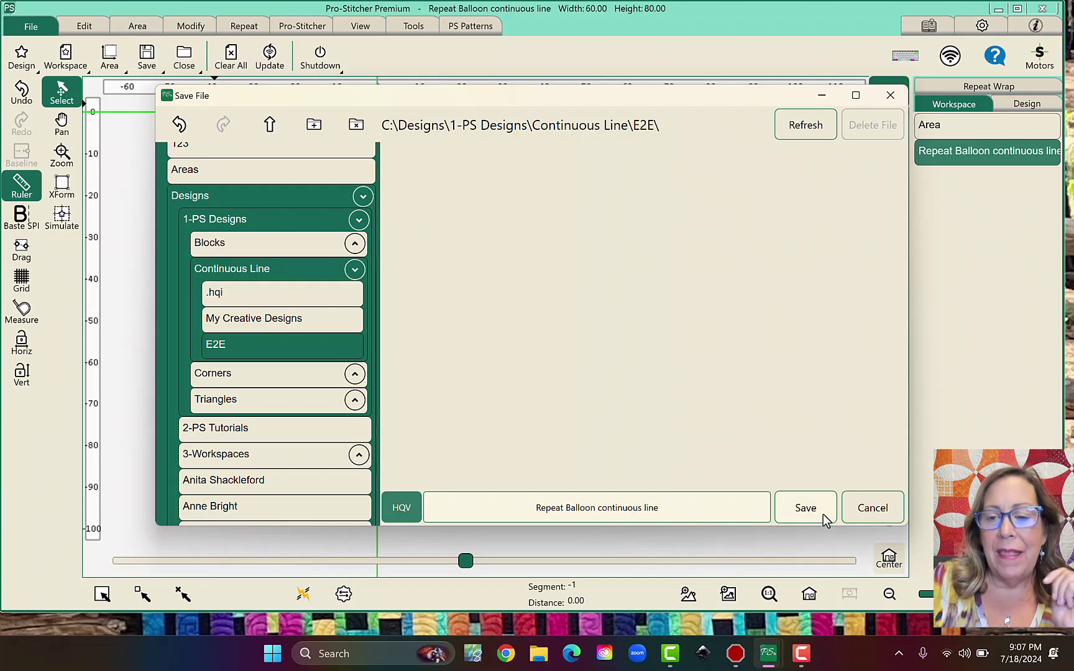
# Step: Save Repeat Balloon continuous line, then close just that design with Close > Selected
pyautogui.click(870, 508)
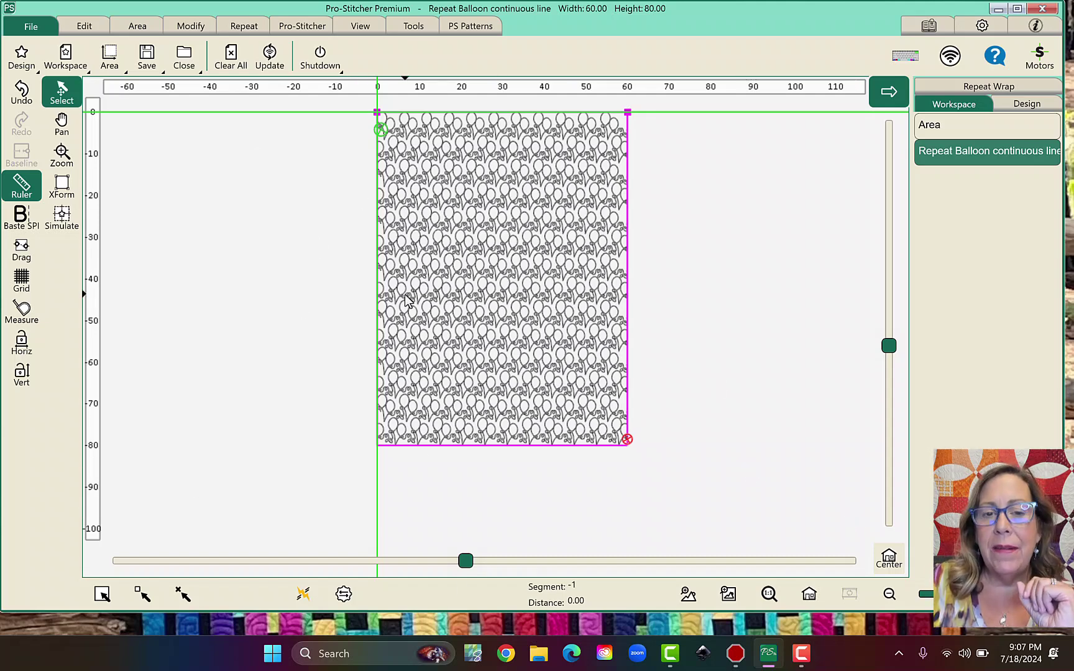
pyautogui.click(433, 311)
pyautogui.click(435, 313)
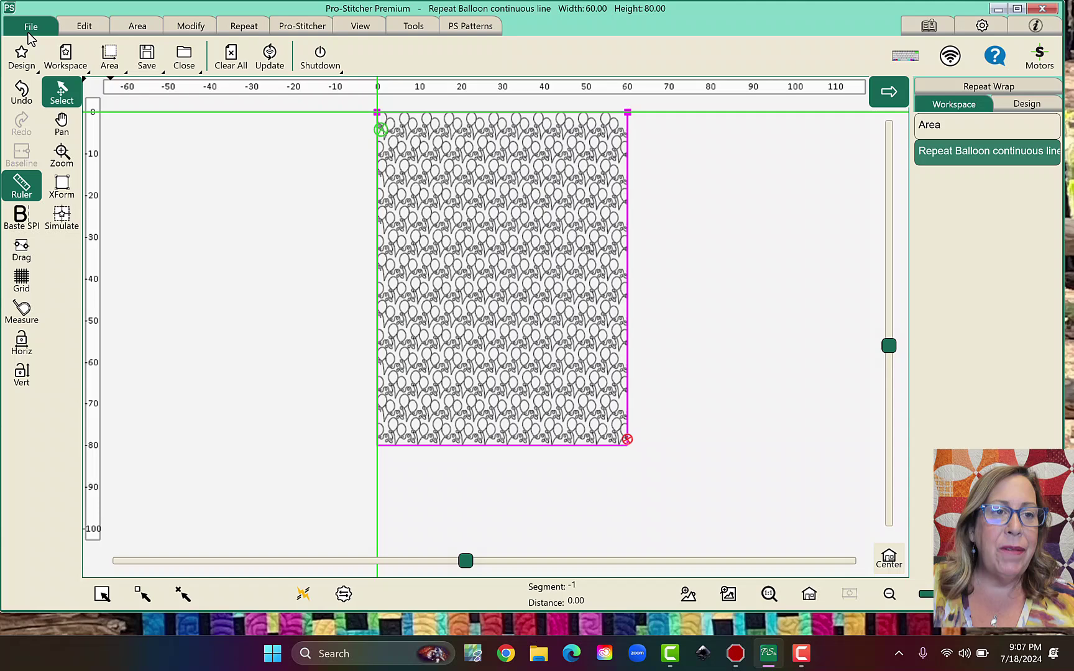
pyautogui.click(181, 62)
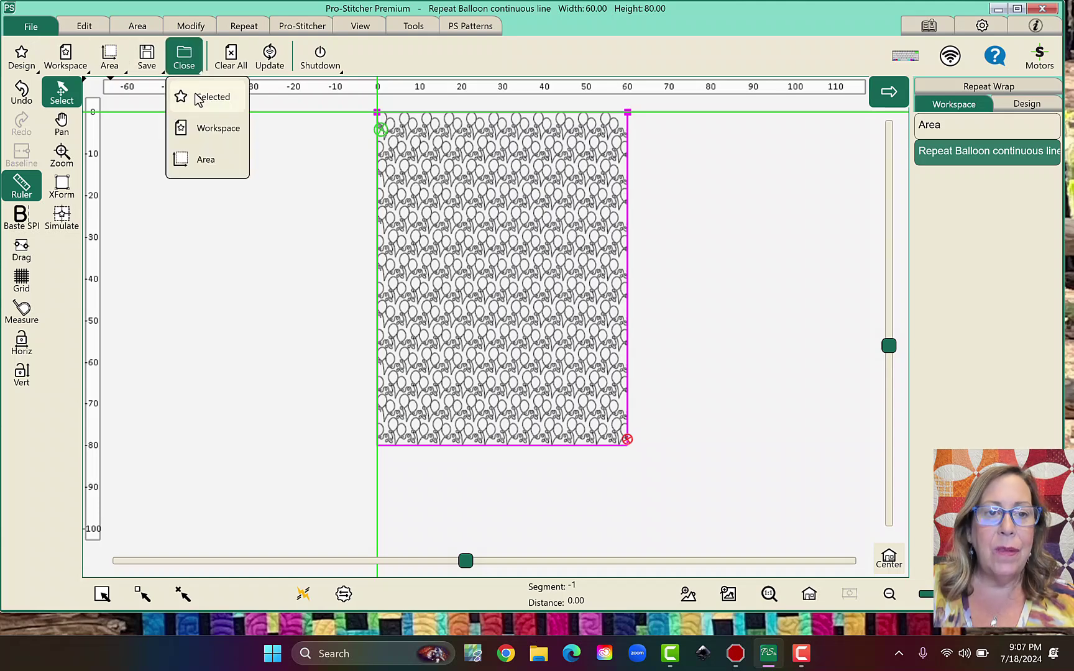
pyautogui.click(196, 96)
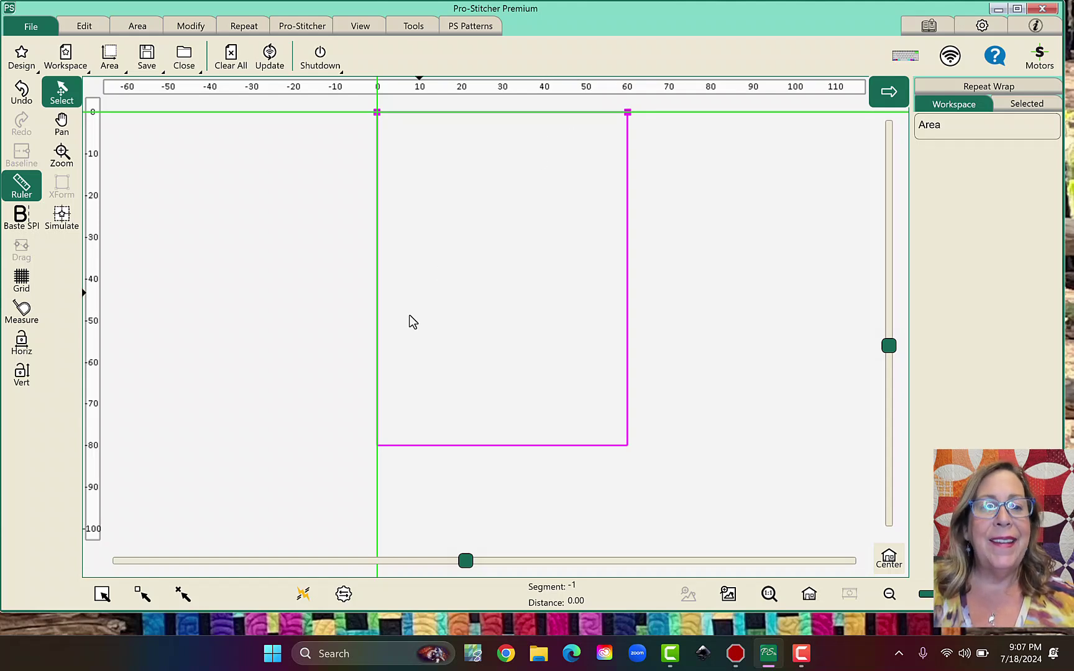
# Step: Load the 5.99 by 5.54 Balloon continuous line motif and drag it to the top-left corner
pyautogui.click(31, 60)
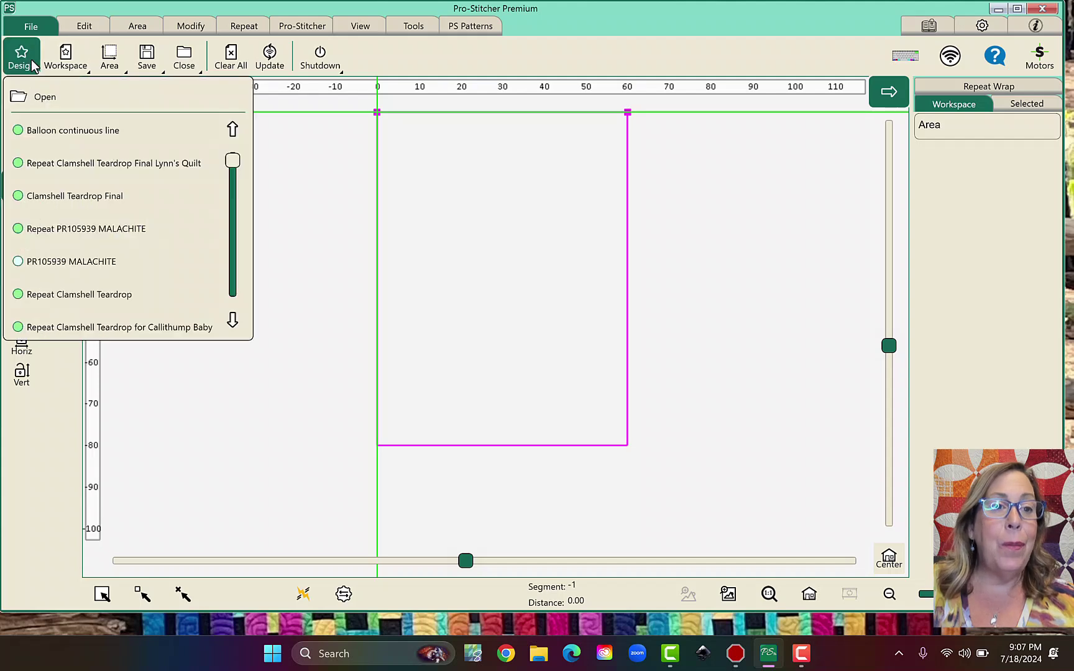
pyautogui.click(46, 143)
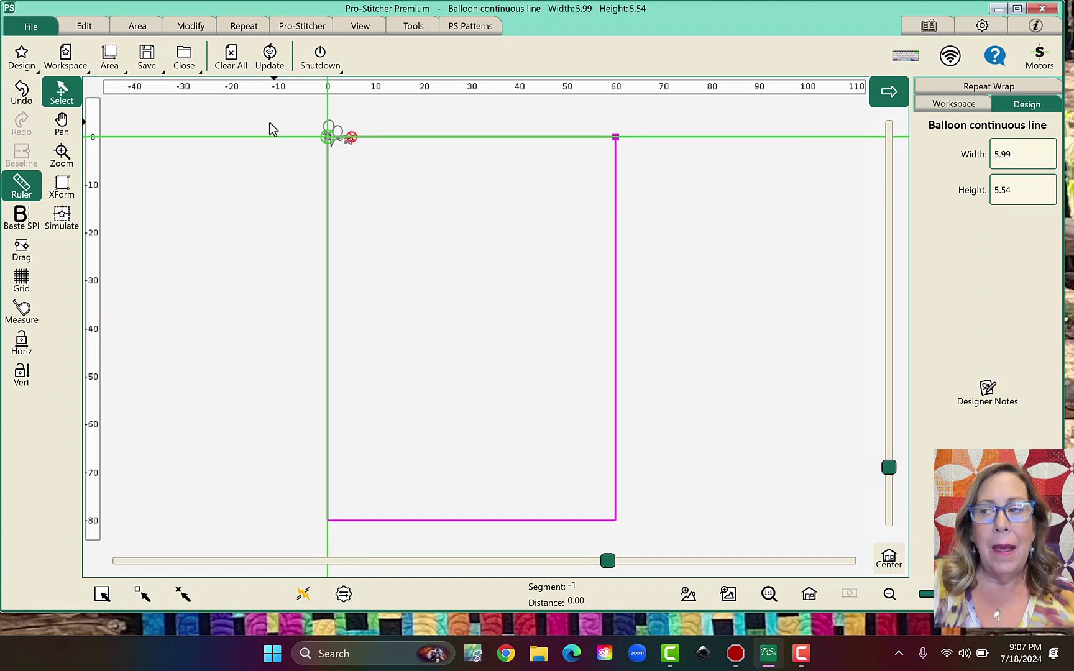
pyautogui.scroll(5, 268, 123)
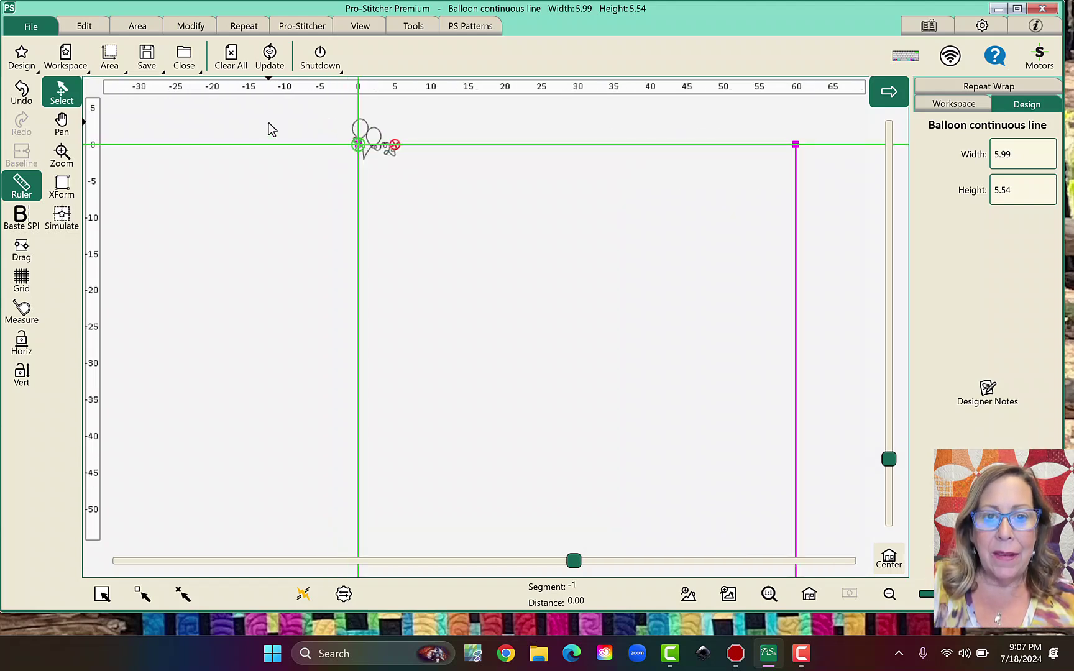
pyautogui.moveTo(429, 138); pyautogui.dragTo(429, 165)
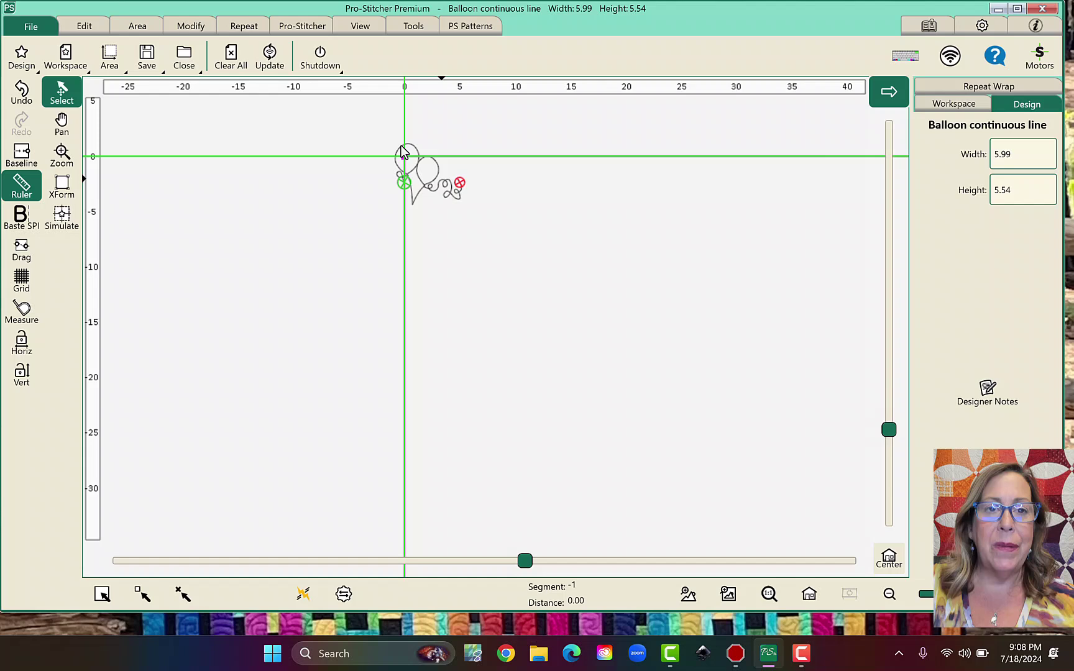
# Step: Choose Repeat Basic Horizontal and fit the view to the whole quilting area
pyautogui.click(244, 27)
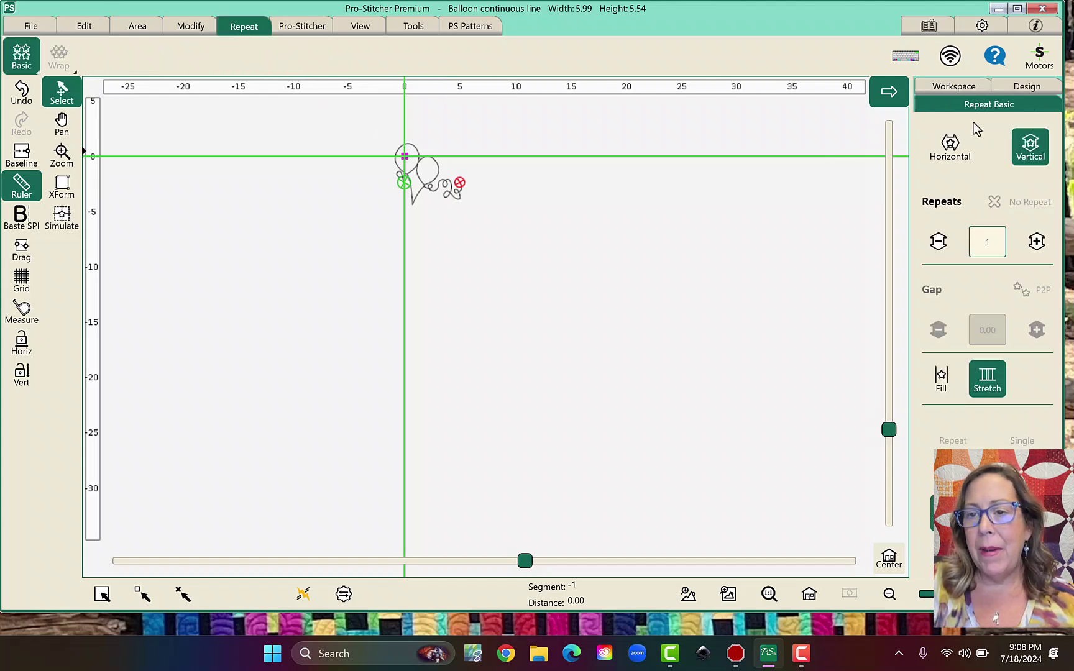
pyautogui.click(951, 147)
pyautogui.scroll(-2, 773, 235)
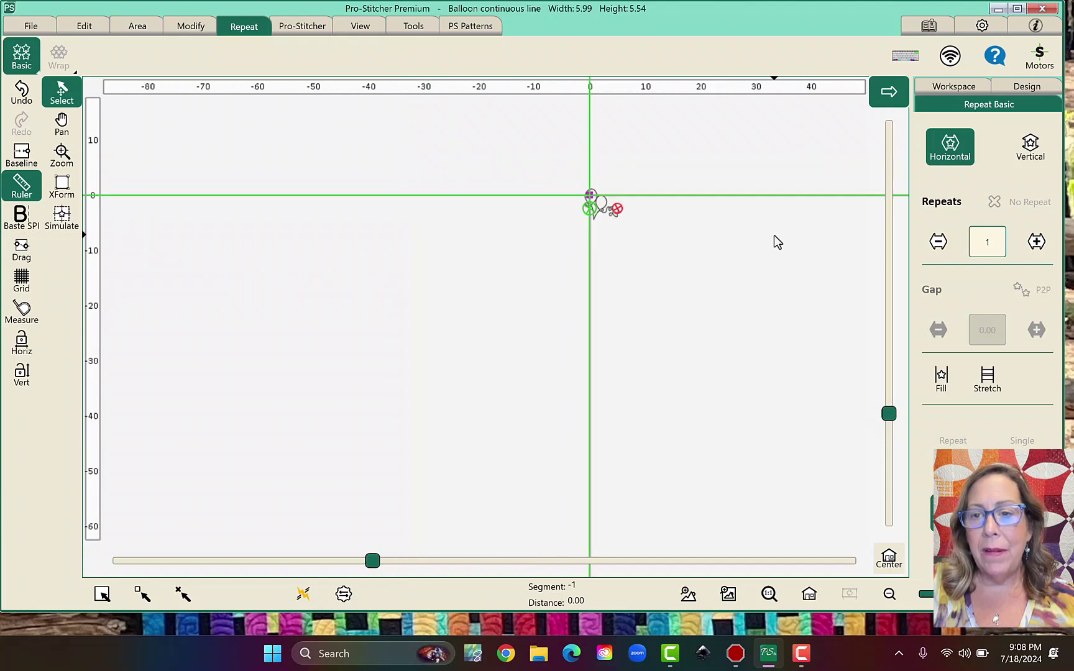
pyautogui.click(808, 594)
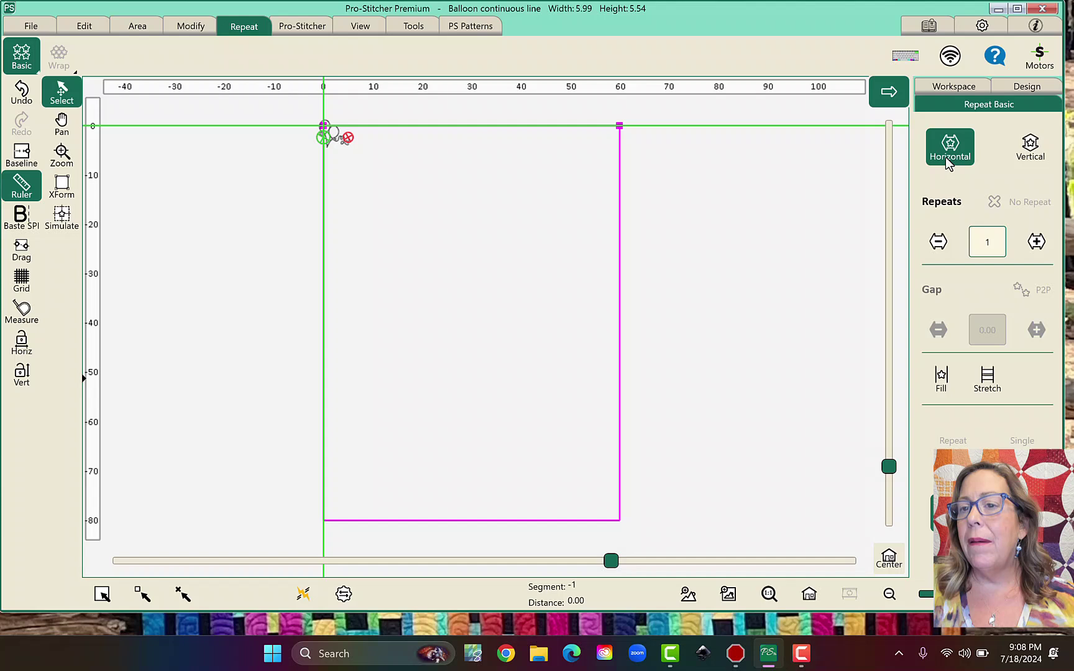
# Step: Raise the horizontal repeats to 14, a 71.36-wide row with gap -0.96
pyautogui.click(1033, 246)
pyautogui.click(1032, 246)
pyautogui.click(1033, 246)
pyautogui.click(1033, 246)
pyautogui.click(1033, 246)
pyautogui.click(1033, 247)
pyautogui.click(1033, 246)
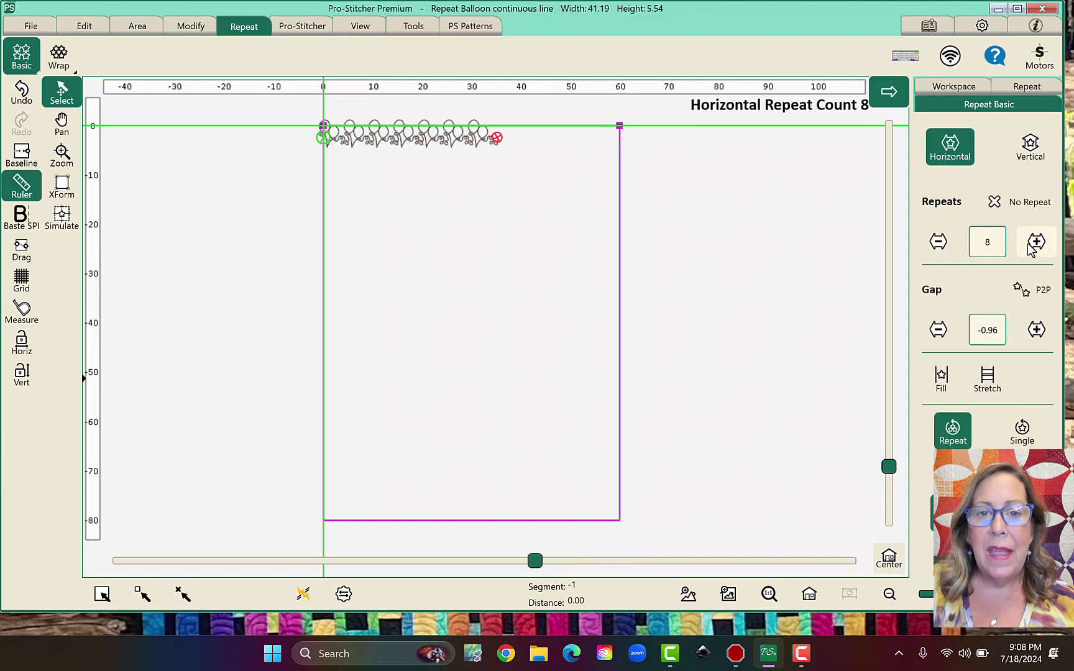
pyautogui.click(1033, 246)
pyautogui.click(1033, 246)
pyautogui.click(1032, 246)
pyautogui.click(1033, 246)
pyautogui.click(1033, 246)
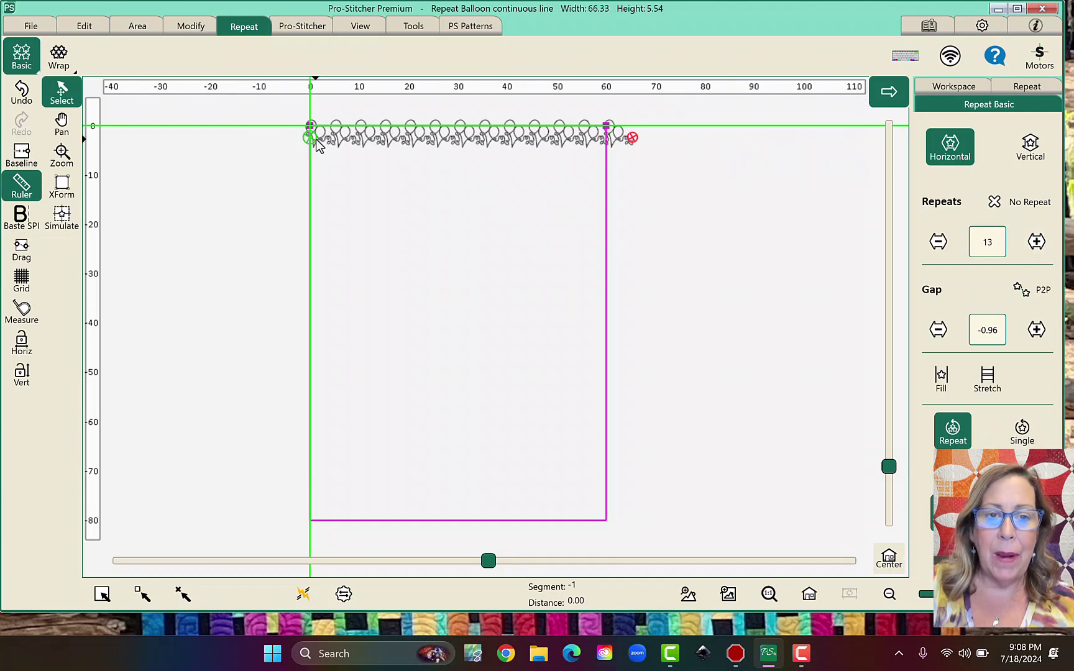
pyautogui.scroll(3, 328, 146)
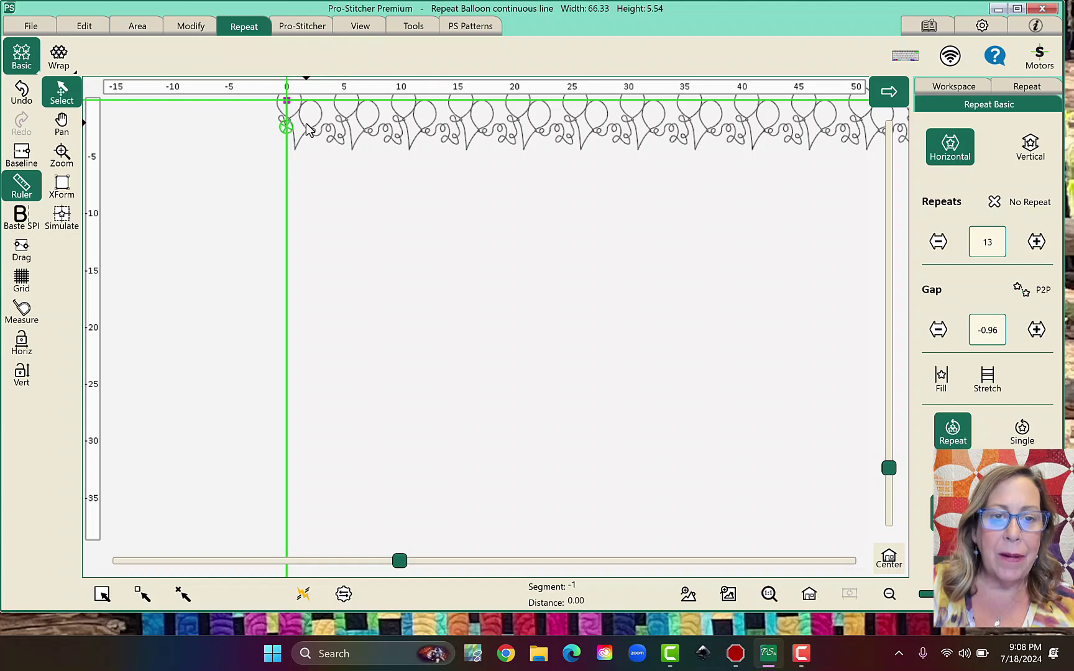
pyautogui.moveTo(306, 129); pyautogui.dragTo(301, 129)
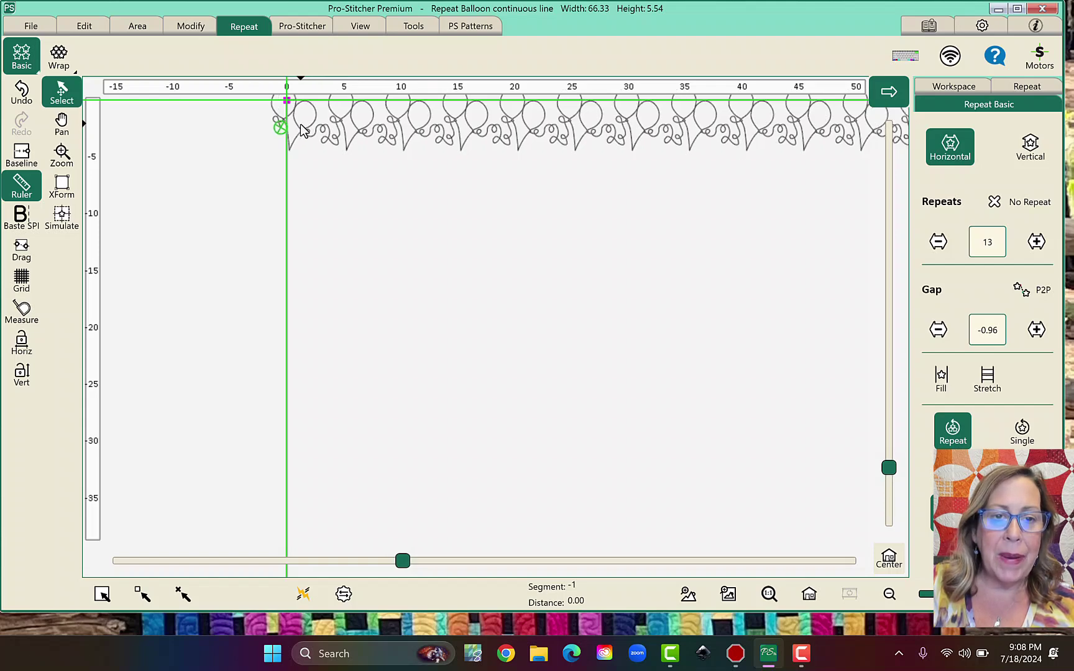
pyautogui.scroll(-2, 484, 214)
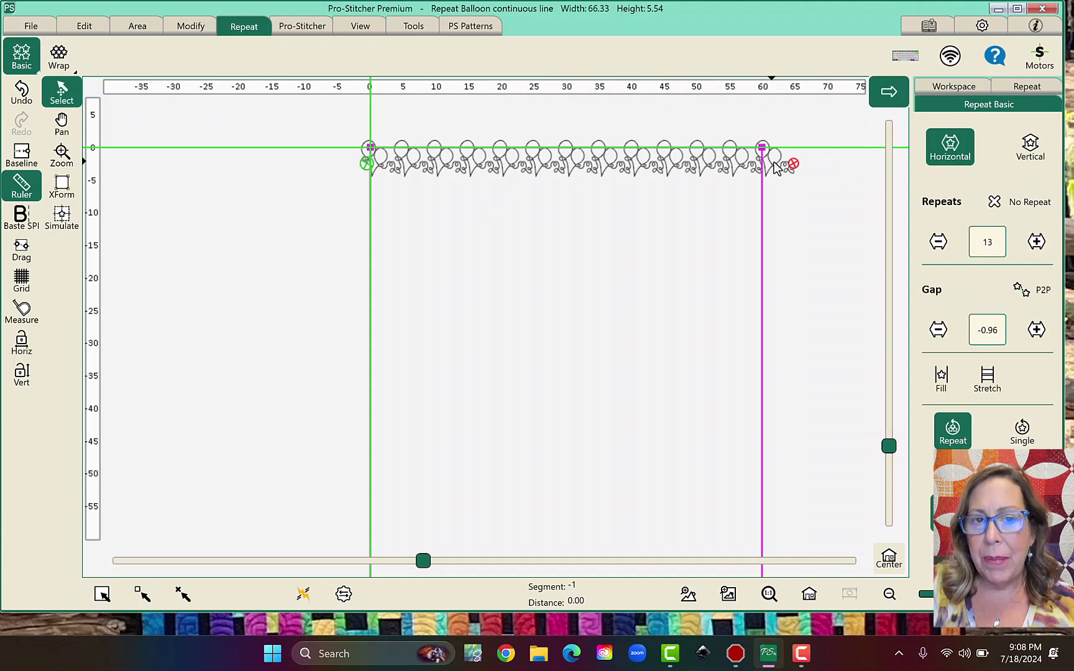
pyautogui.click(1046, 252)
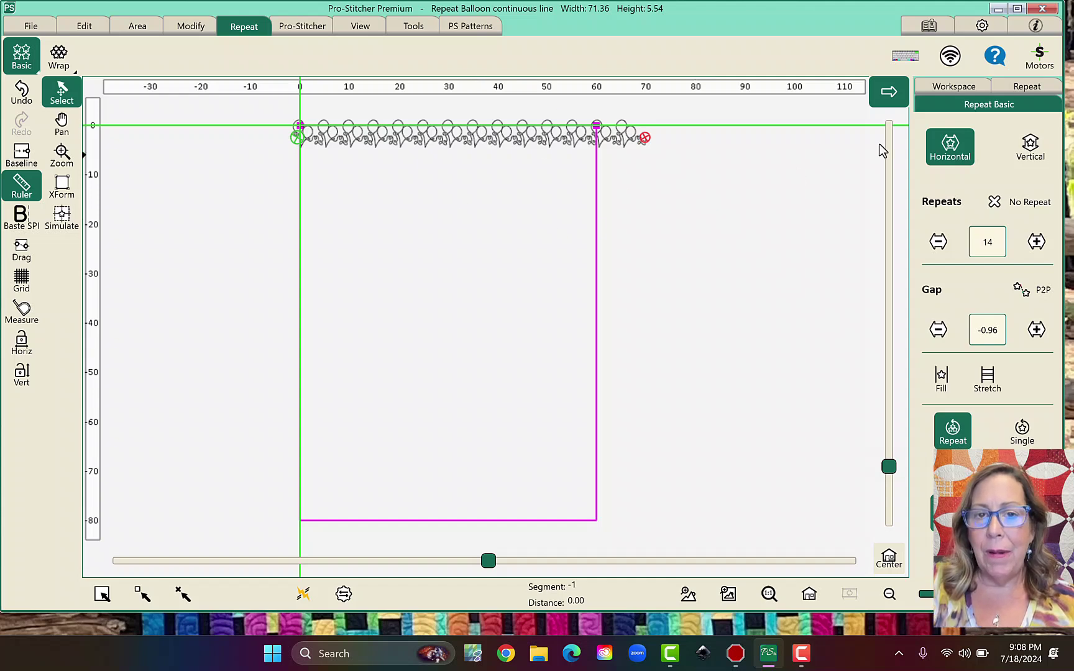
# Step: Switch to vertical repeats and stack balloon rows into a 71.36 by 66.50 block
pyautogui.click(1031, 158)
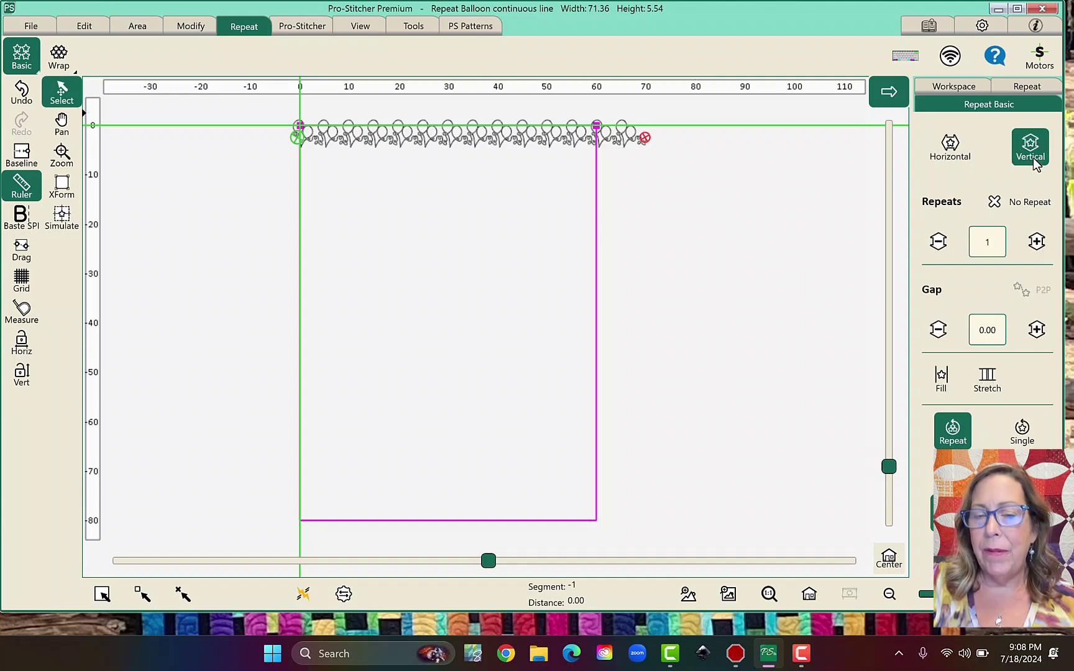
pyautogui.click(1036, 242)
pyautogui.click(1036, 242)
pyautogui.click(1036, 243)
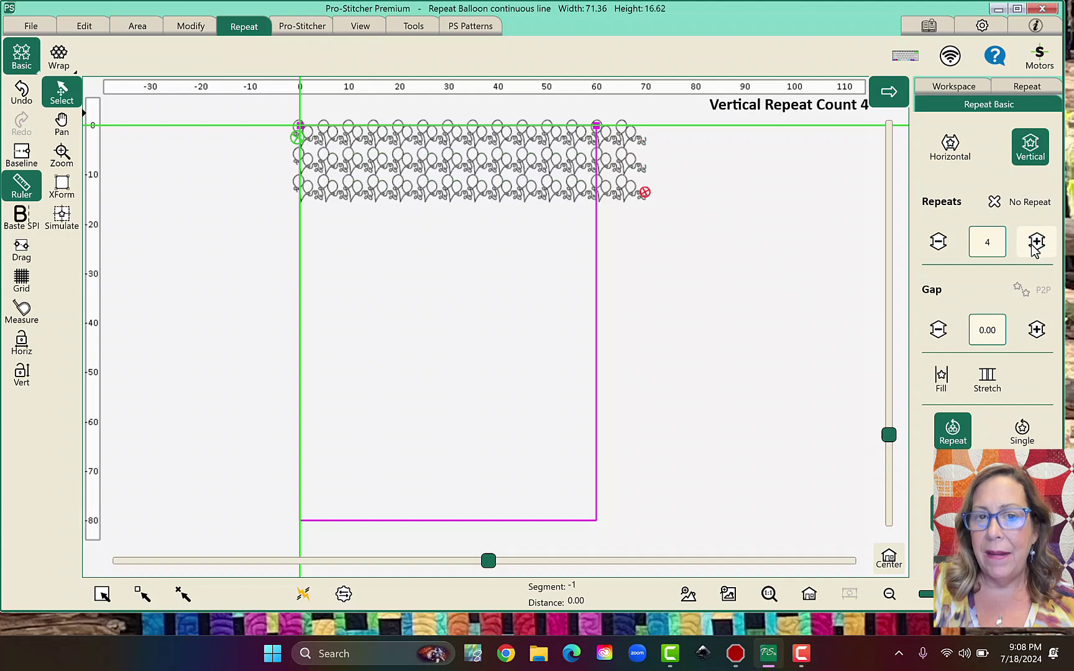
pyautogui.click(1036, 243)
pyautogui.click(1036, 242)
pyautogui.click(1036, 242)
pyautogui.click(1036, 242)
pyautogui.click(1036, 242)
pyautogui.click(1036, 242)
pyautogui.click(1036, 243)
pyautogui.click(1036, 243)
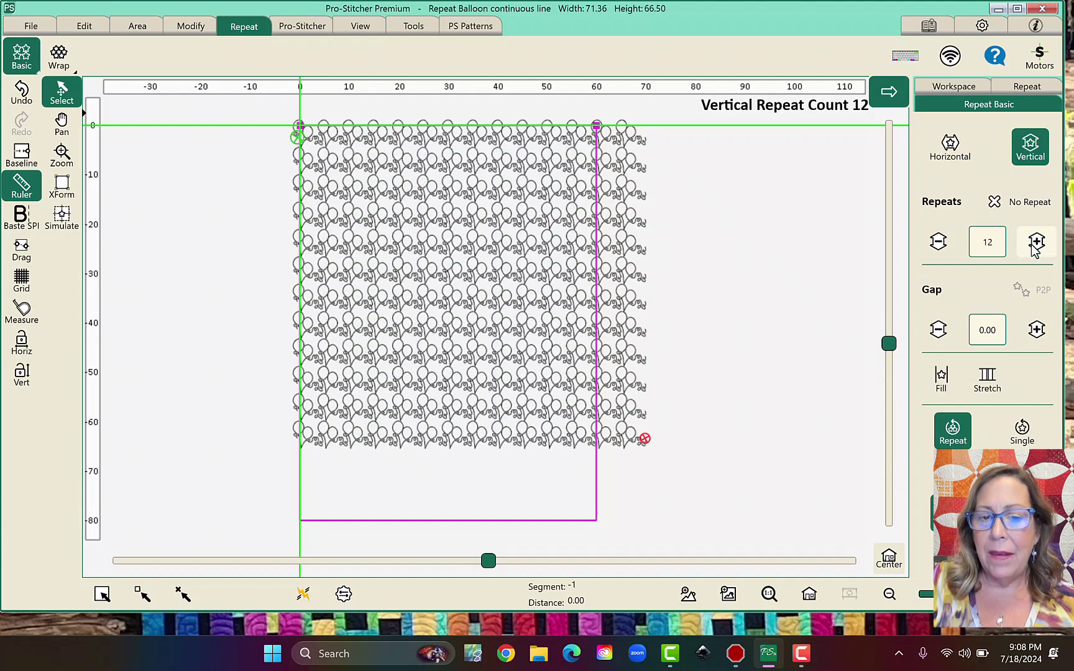
pyautogui.click(1035, 243)
pyautogui.click(1036, 242)
pyautogui.click(1036, 242)
pyautogui.click(1036, 242)
pyautogui.click(1036, 243)
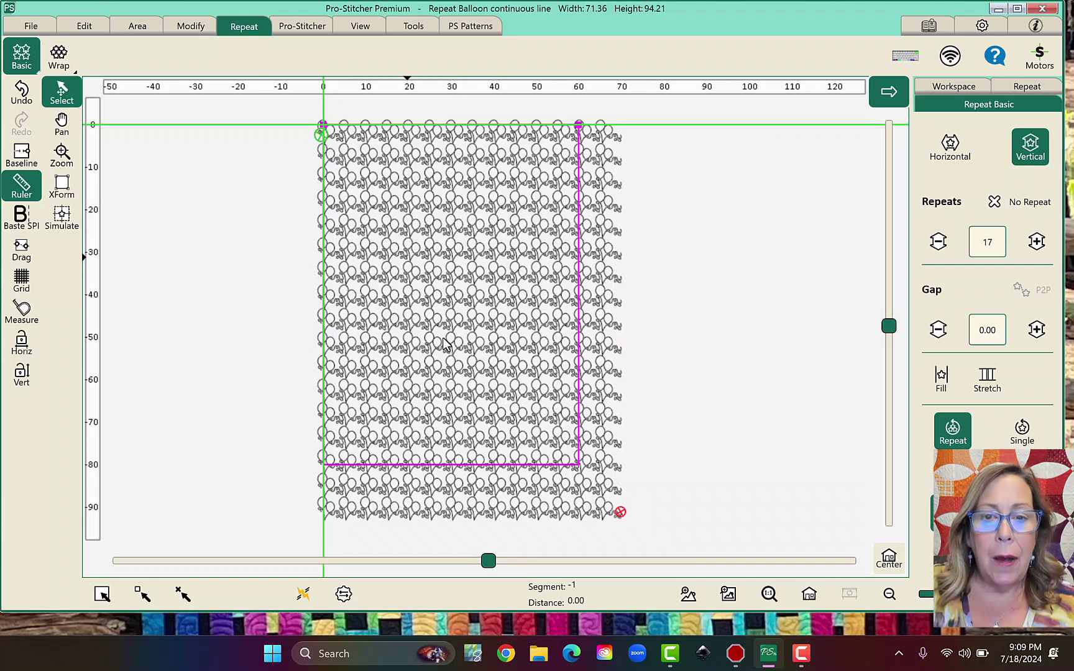
# Step: Wrap horizontally with a Row 1/2 offset, then tighten the vertical gap to 71.36 by 82.69
pyautogui.click(70, 63)
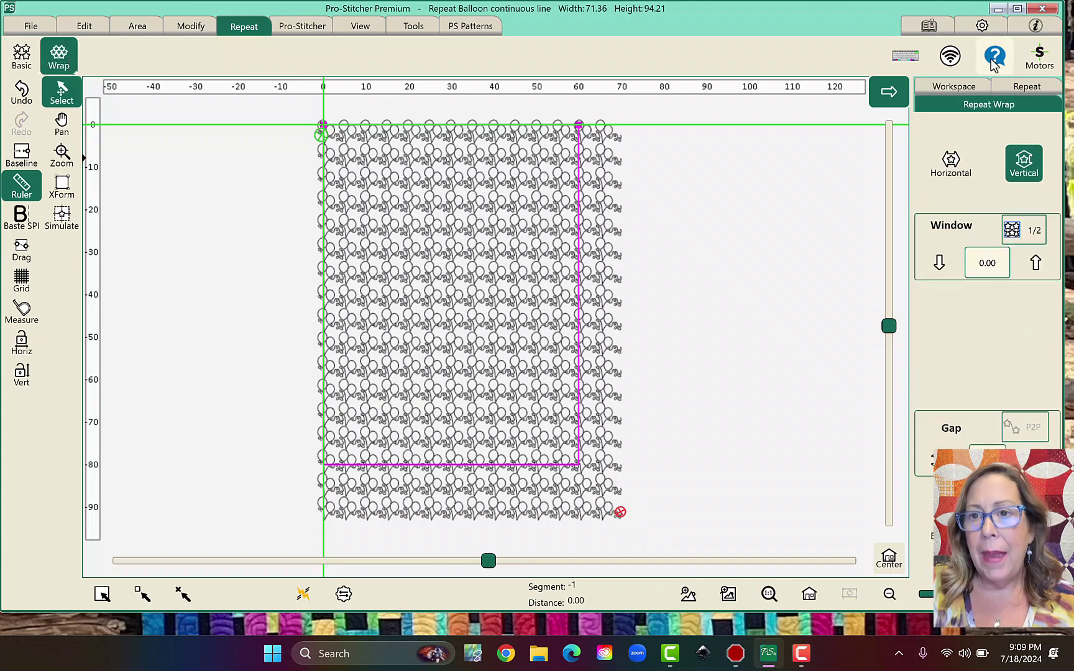
pyautogui.click(948, 178)
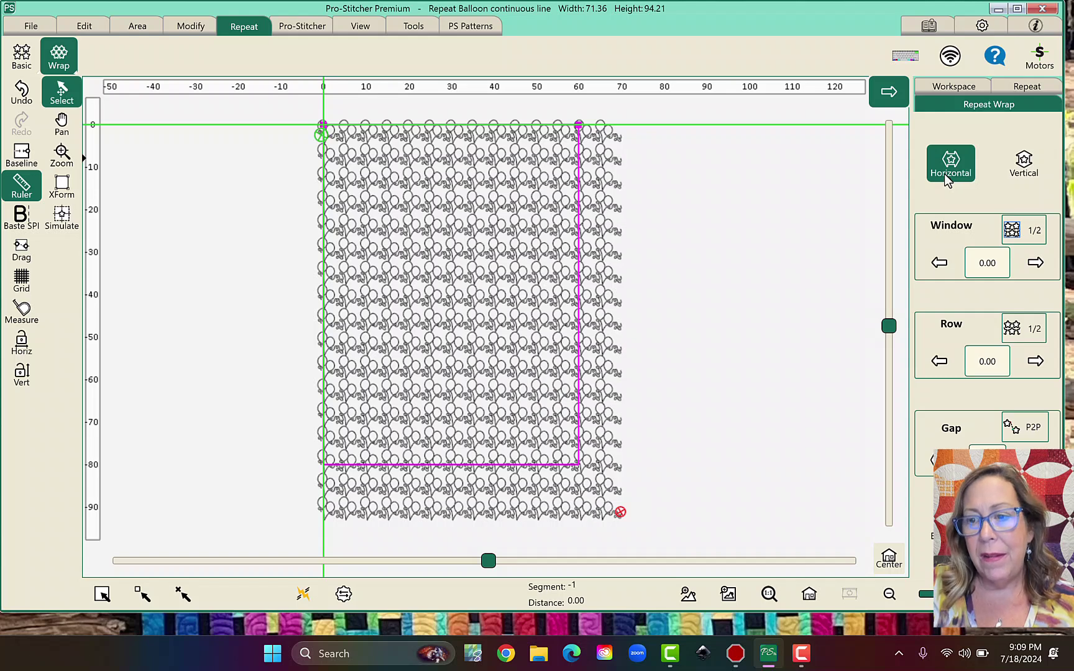
pyautogui.click(1024, 332)
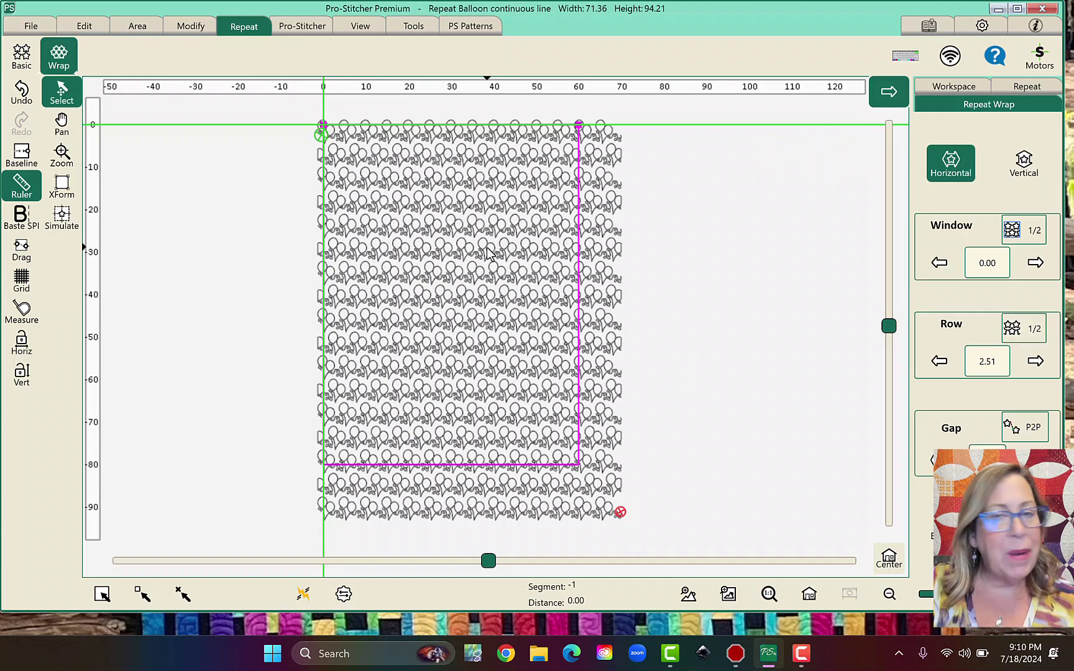
pyautogui.click(1024, 163)
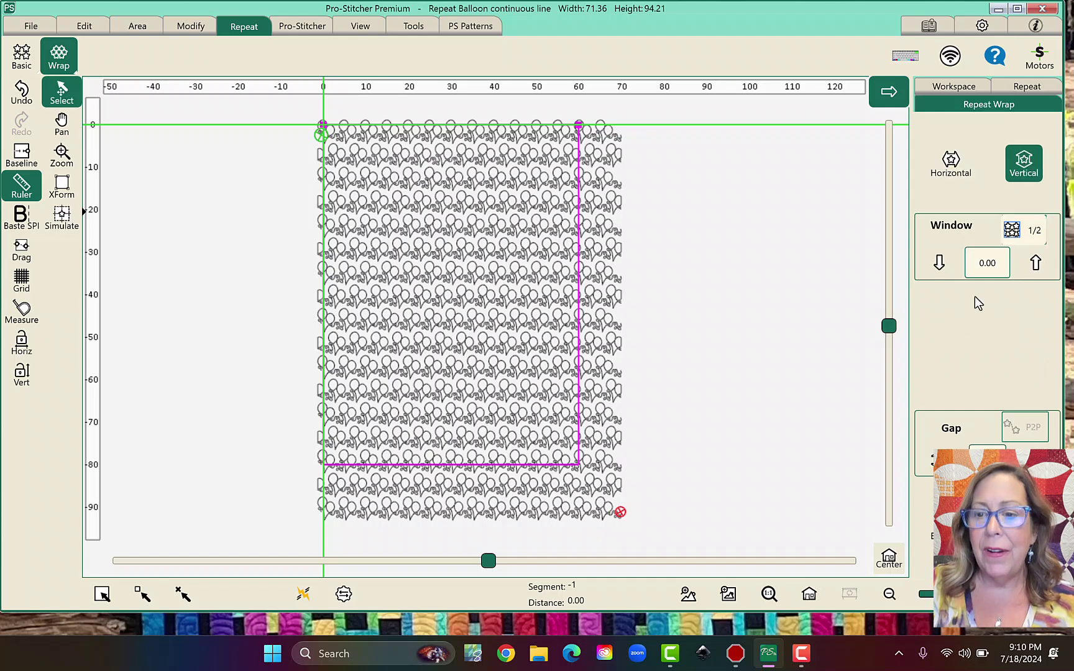
pyautogui.click(939, 461)
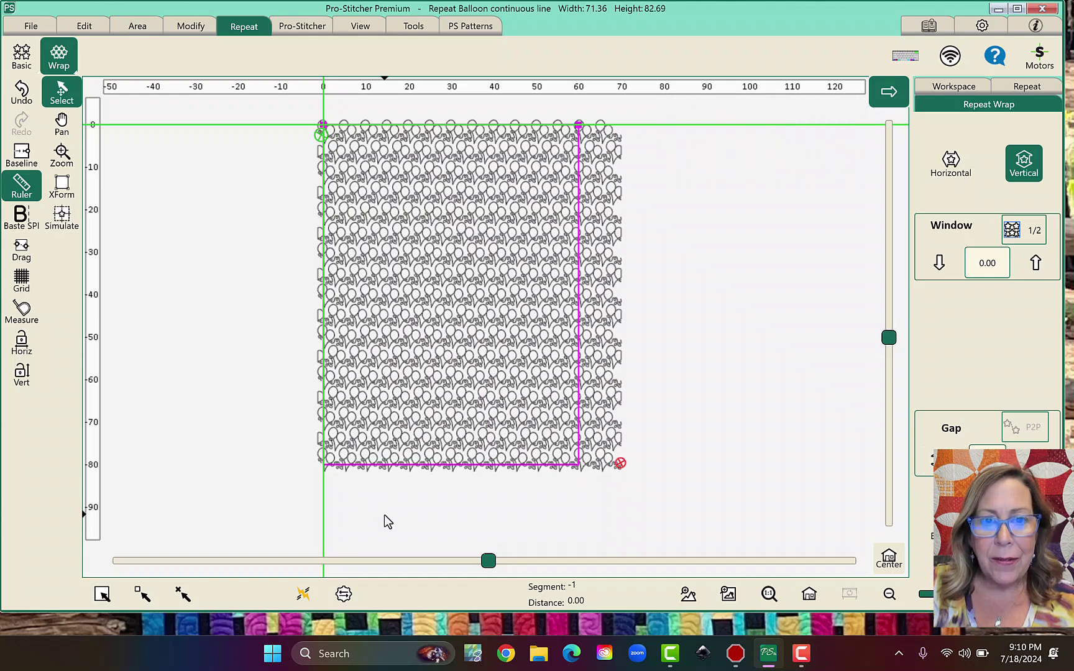
pyautogui.scroll(-2, 547, 408)
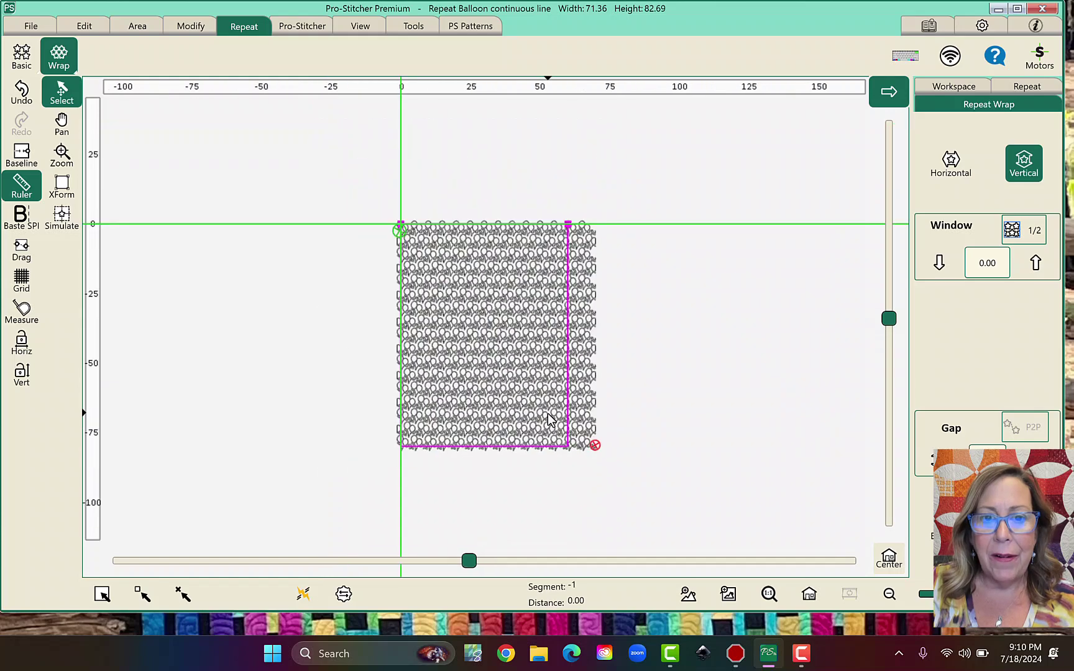
pyautogui.scroll(3, 549, 419)
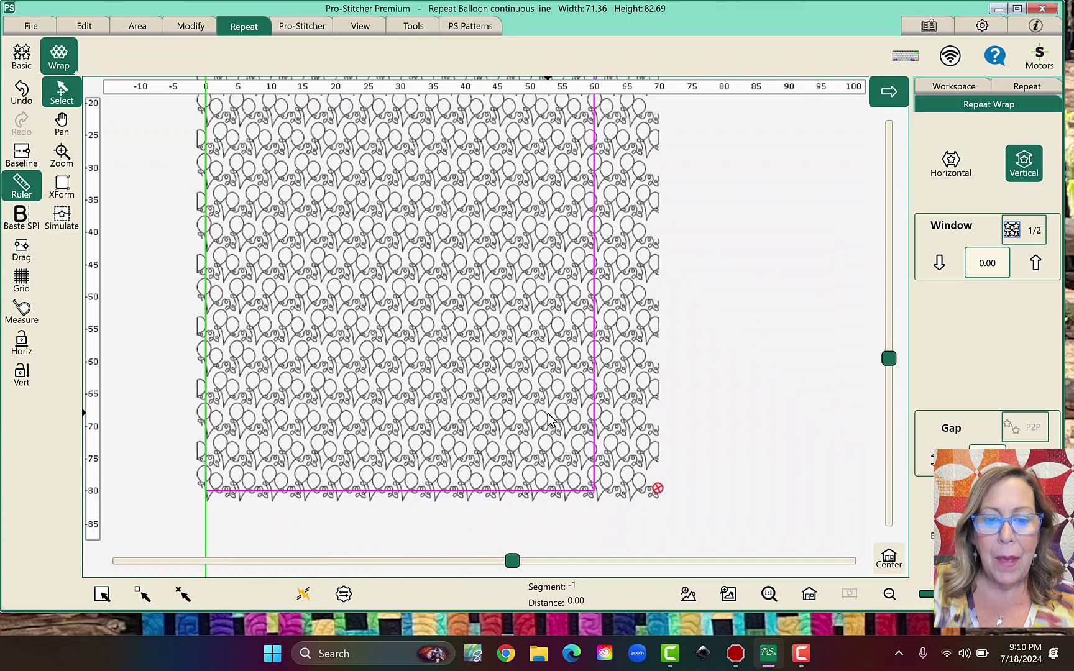
pyautogui.scroll(-2, 549, 420)
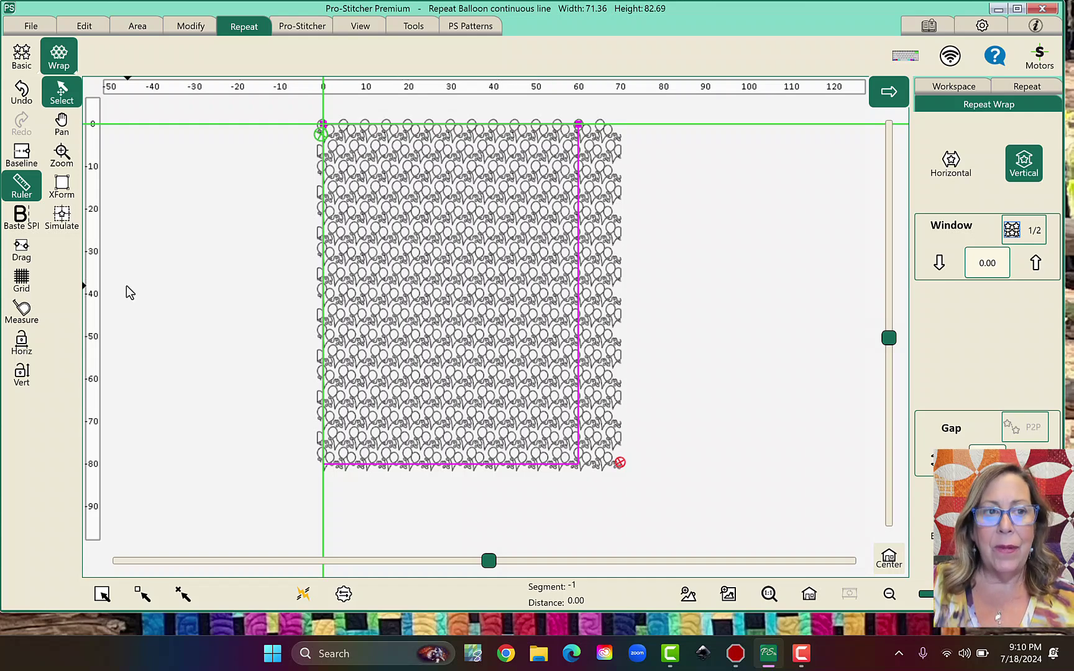
# Step: Crop Outside the area with closed Edges, trimming the balloon design to exactly 60 by 80
pyautogui.click(25, 160)
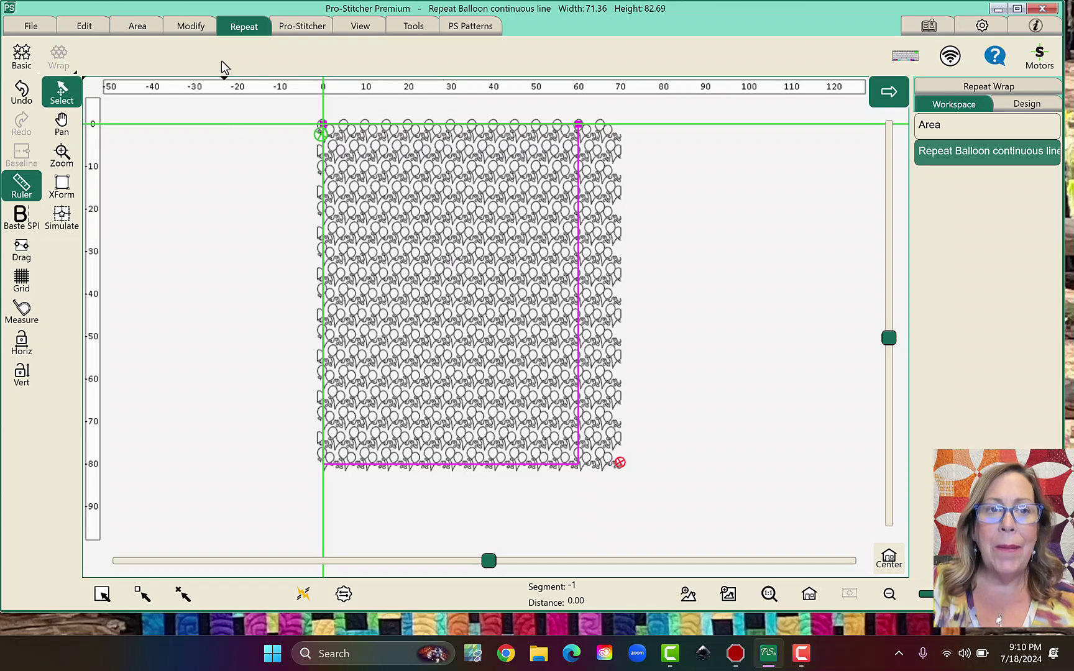
pyautogui.click(188, 27)
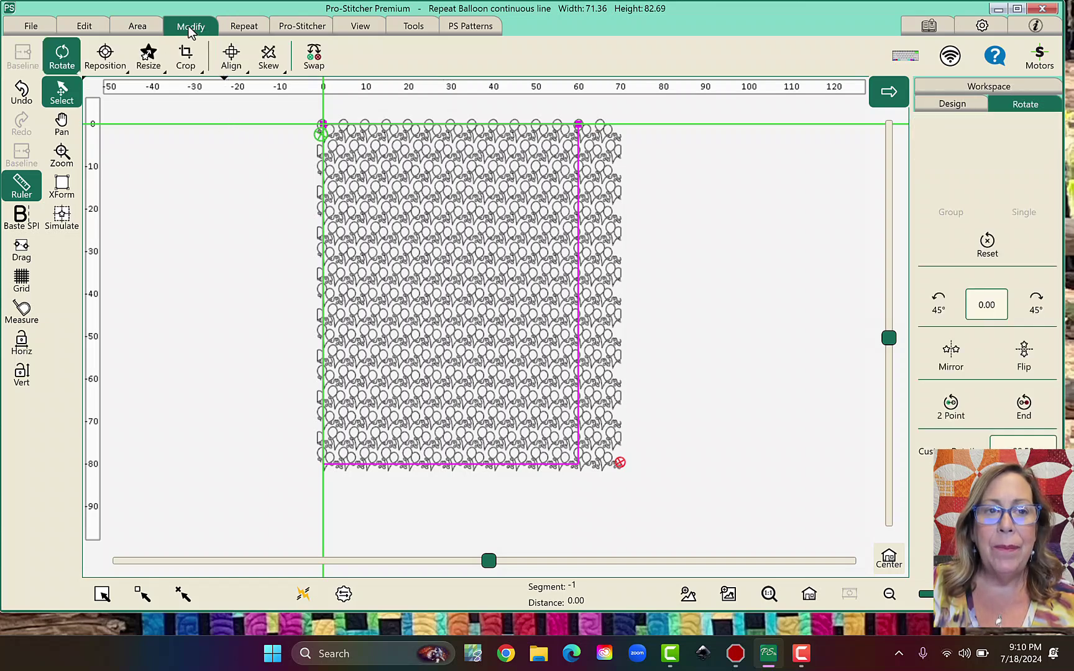
pyautogui.click(184, 67)
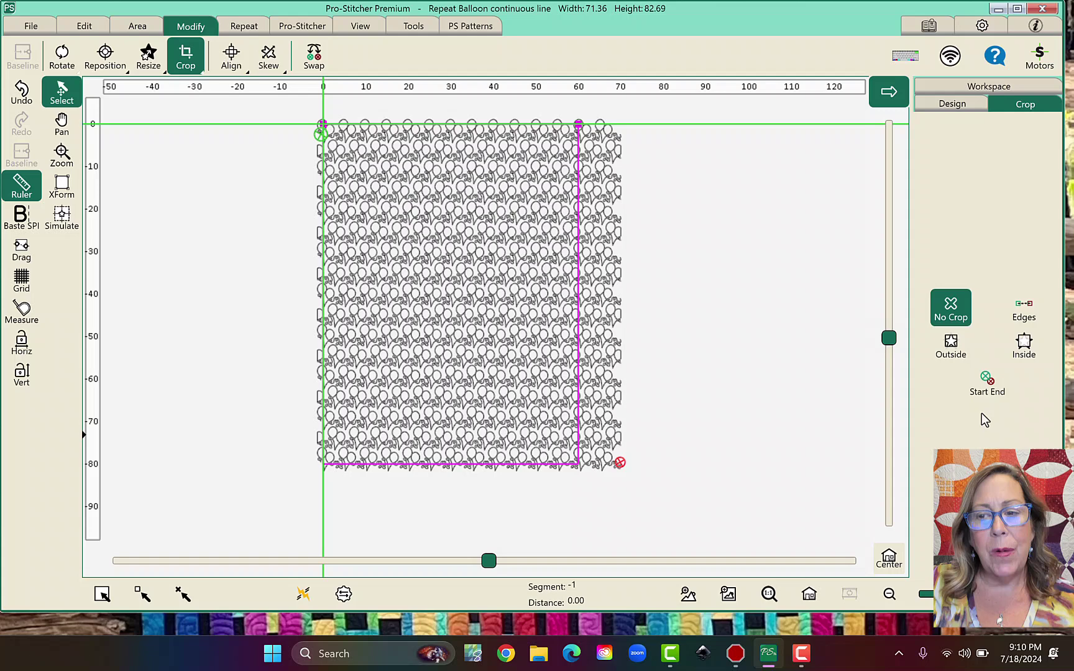
pyautogui.click(953, 356)
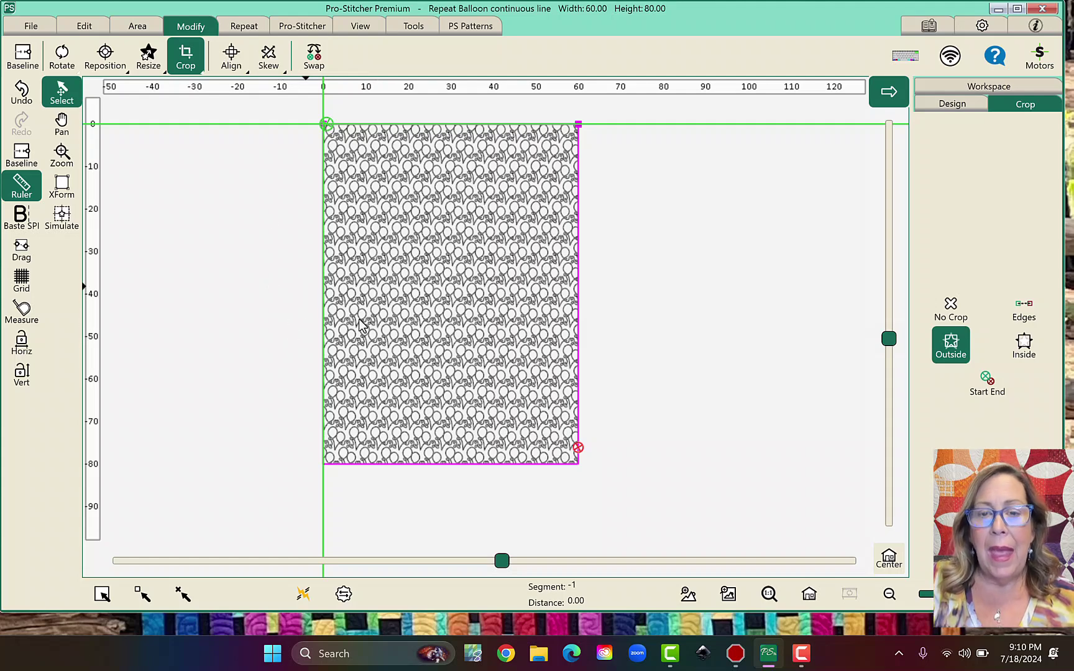
pyautogui.click(1039, 320)
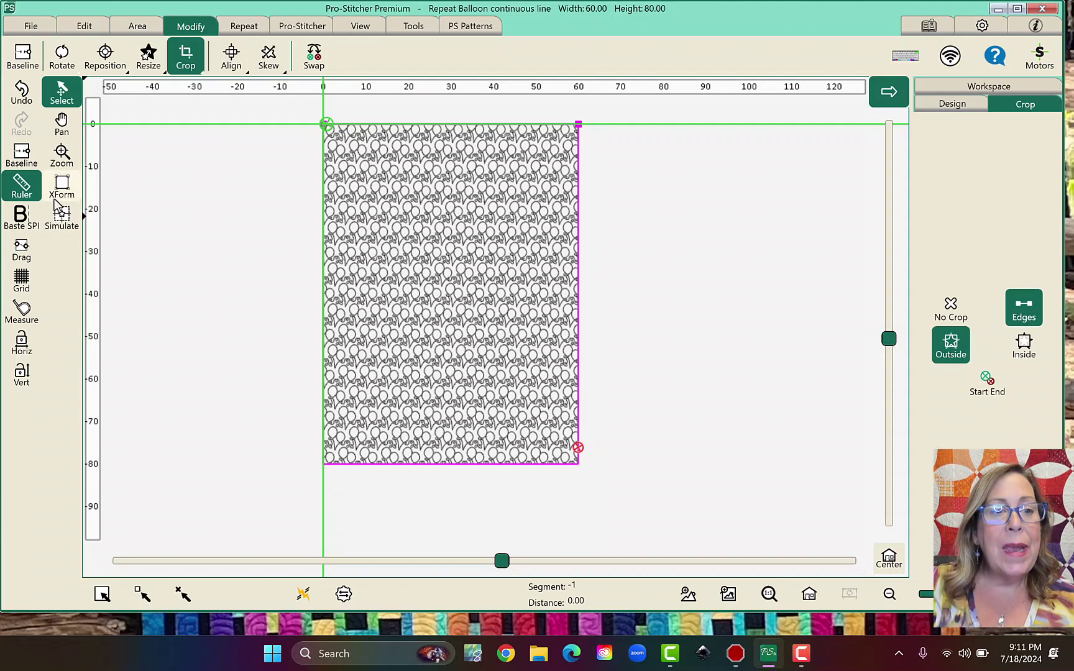
pyautogui.click(28, 167)
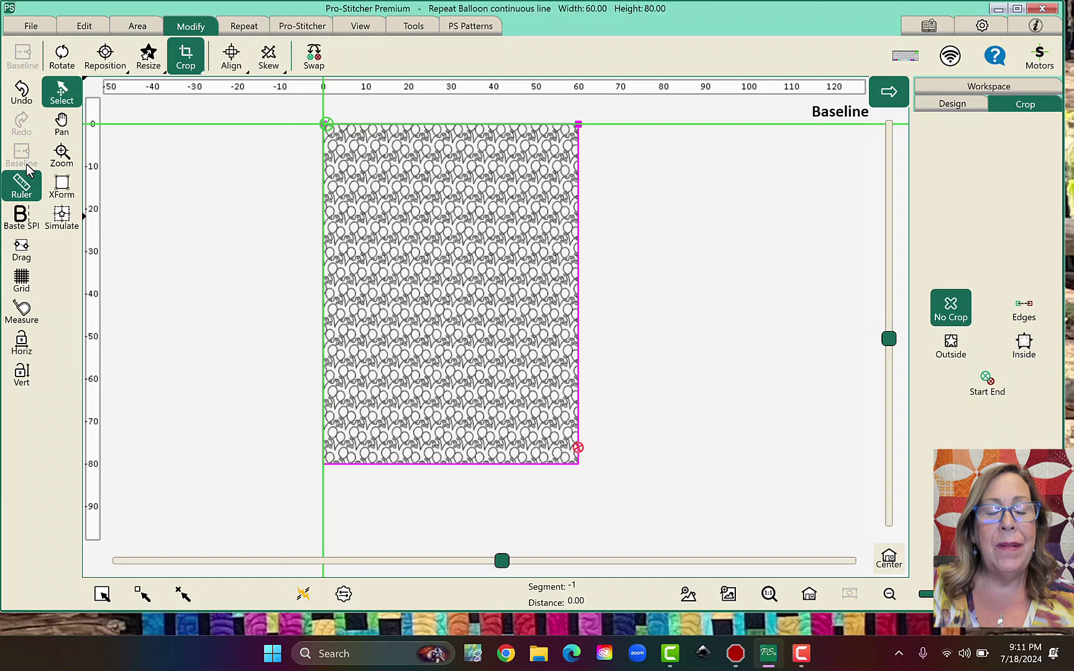
# Step: Save the whole workspace, clearing the default file name and entering a new one
pyautogui.click(37, 27)
pyautogui.click(142, 59)
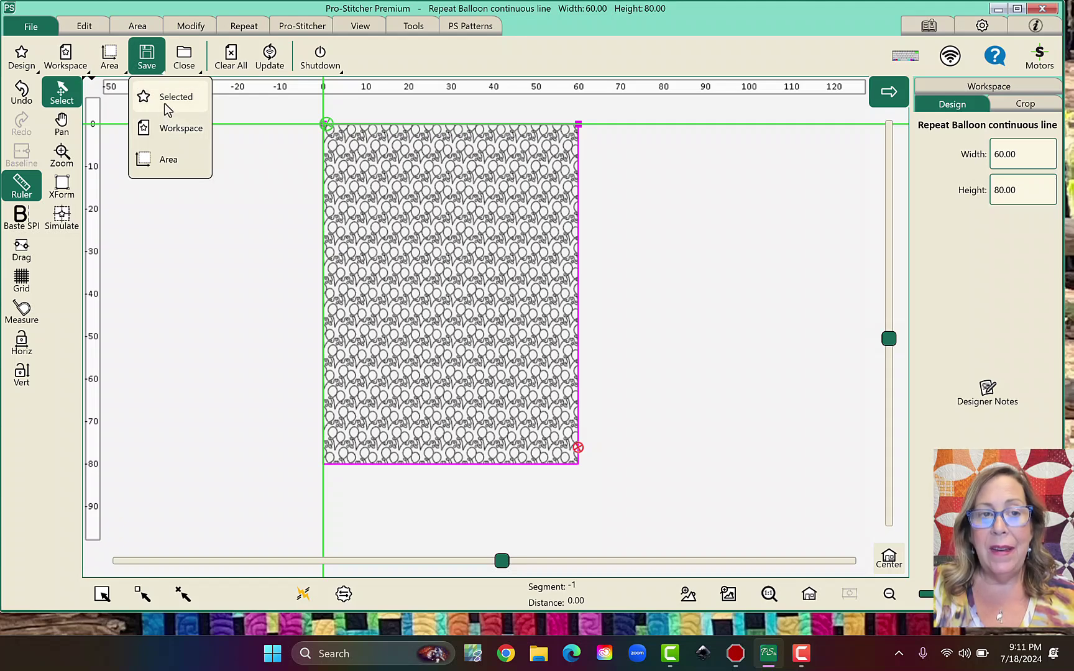
pyautogui.click(162, 128)
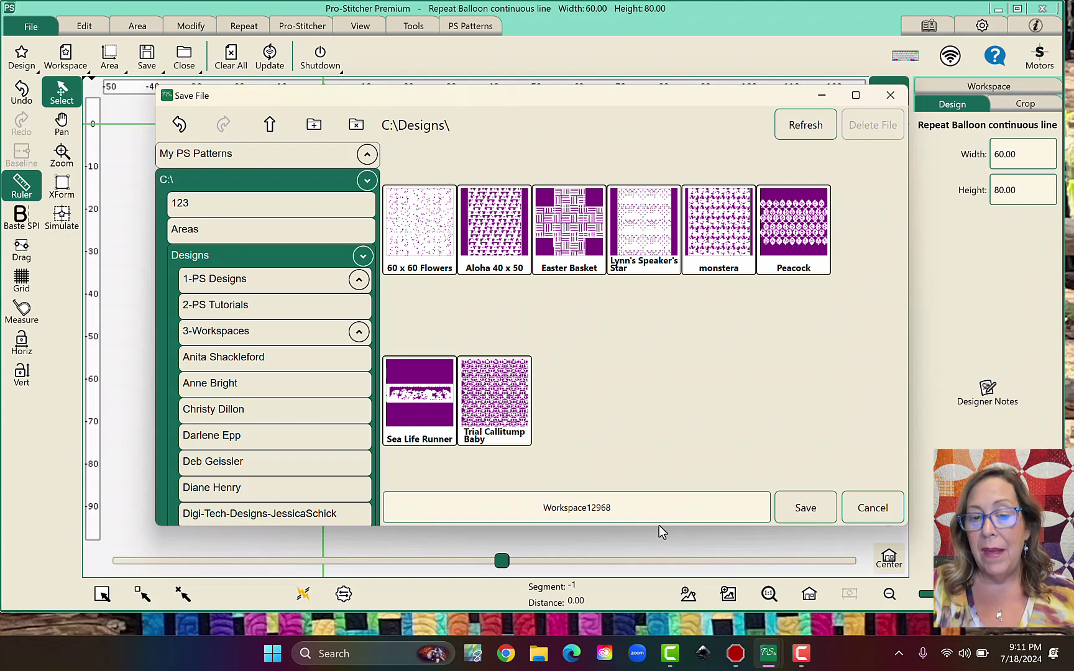
pyautogui.click(616, 509)
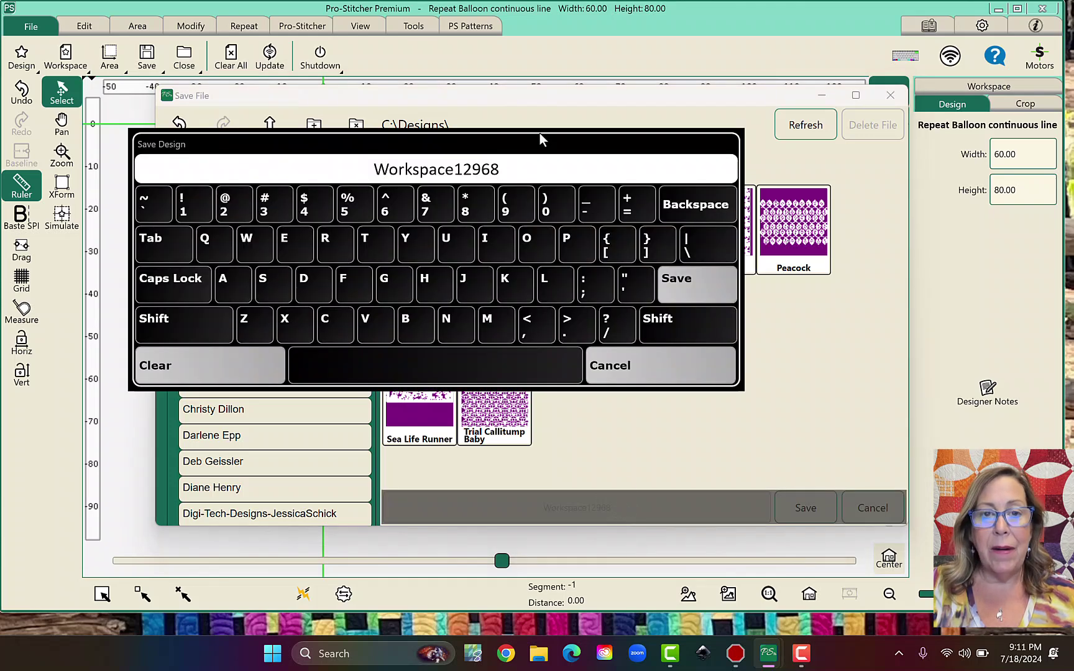
pyautogui.click(176, 379)
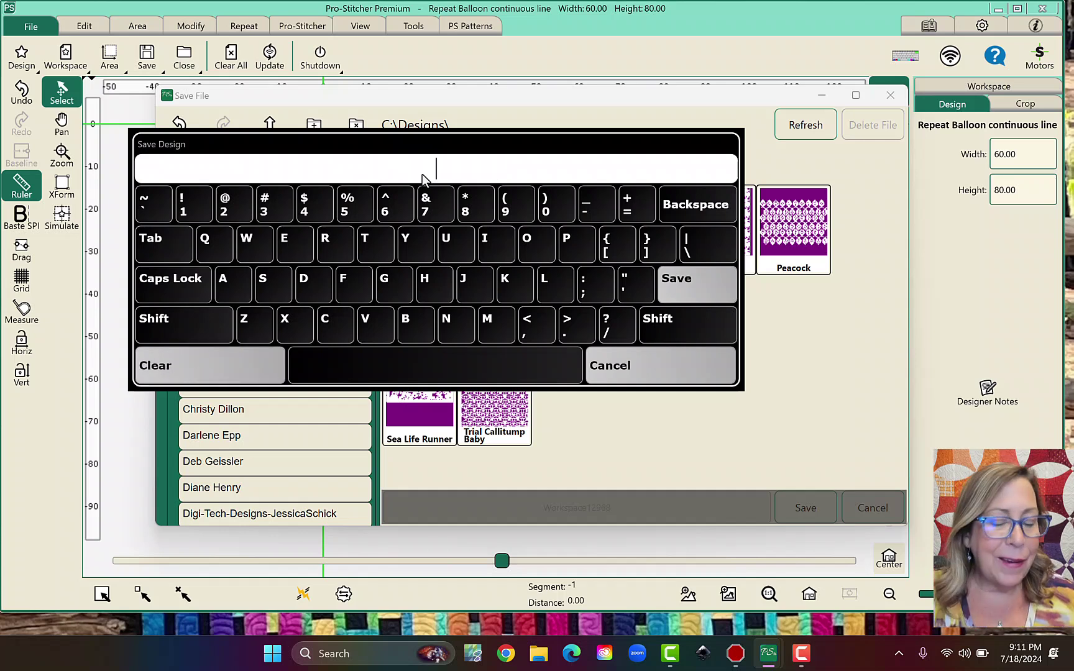
pyautogui.write('Ba')
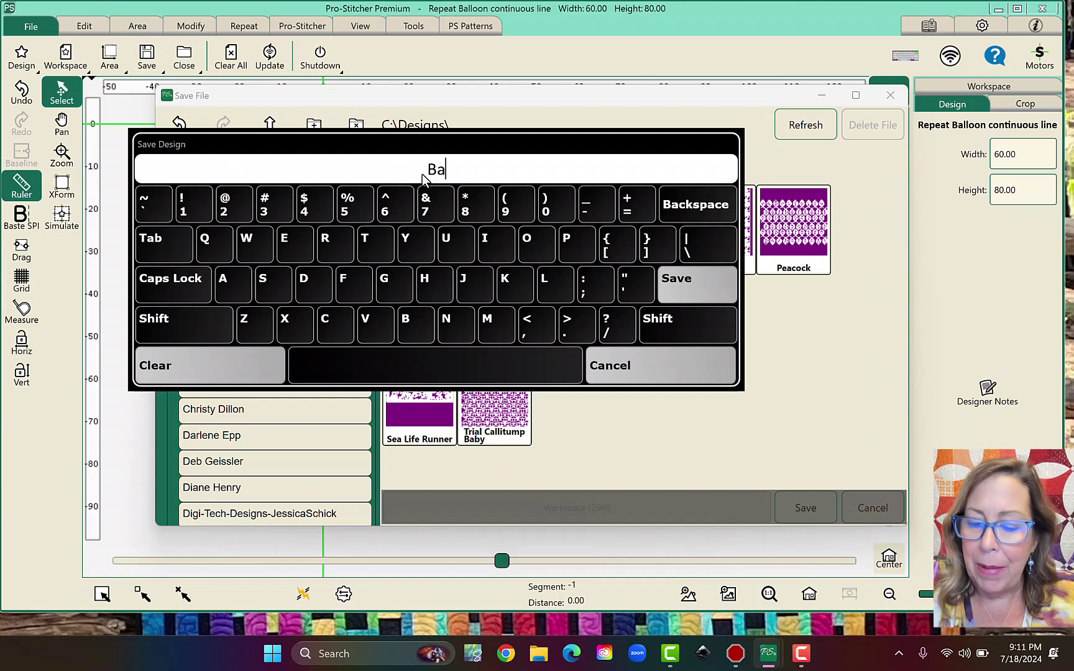
pyautogui.write('llo')
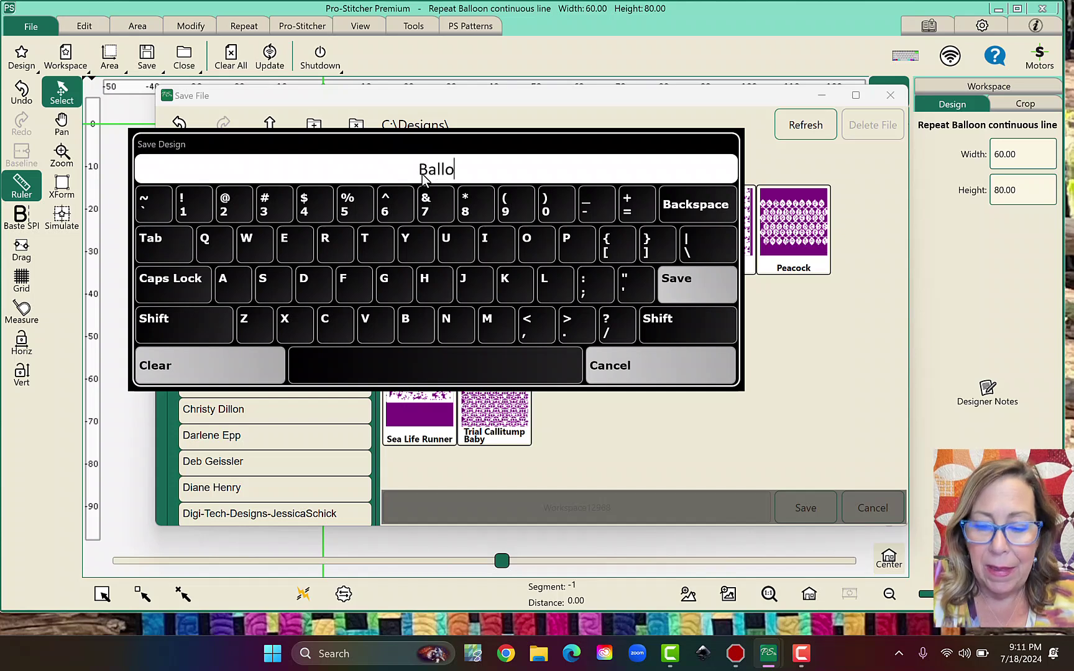
pyautogui.write('on ')
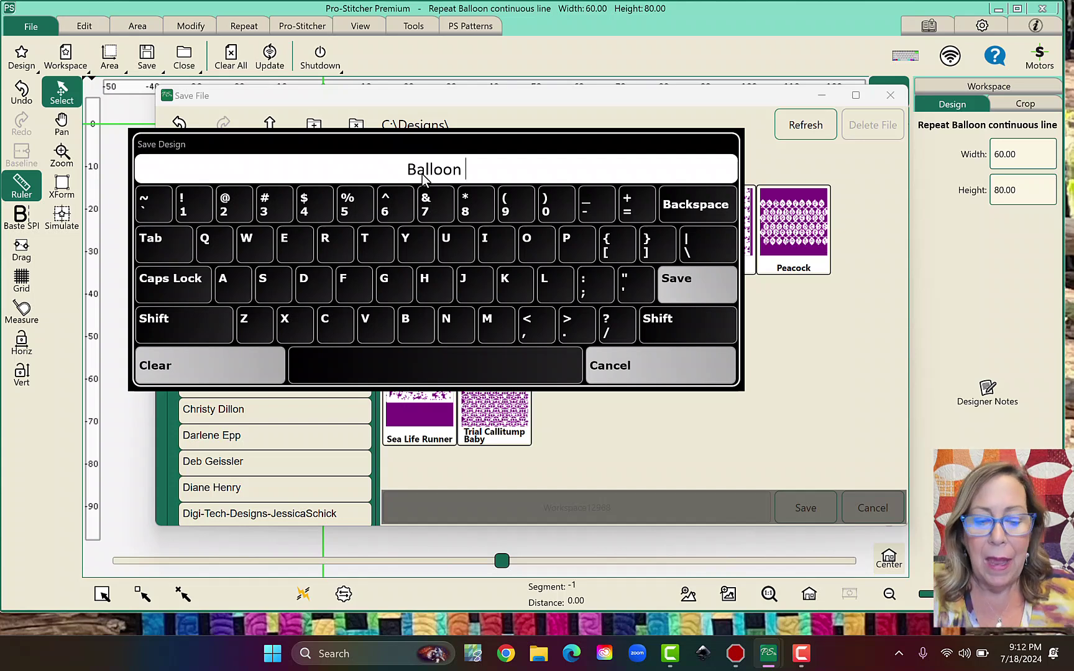
pyautogui.write('Al')
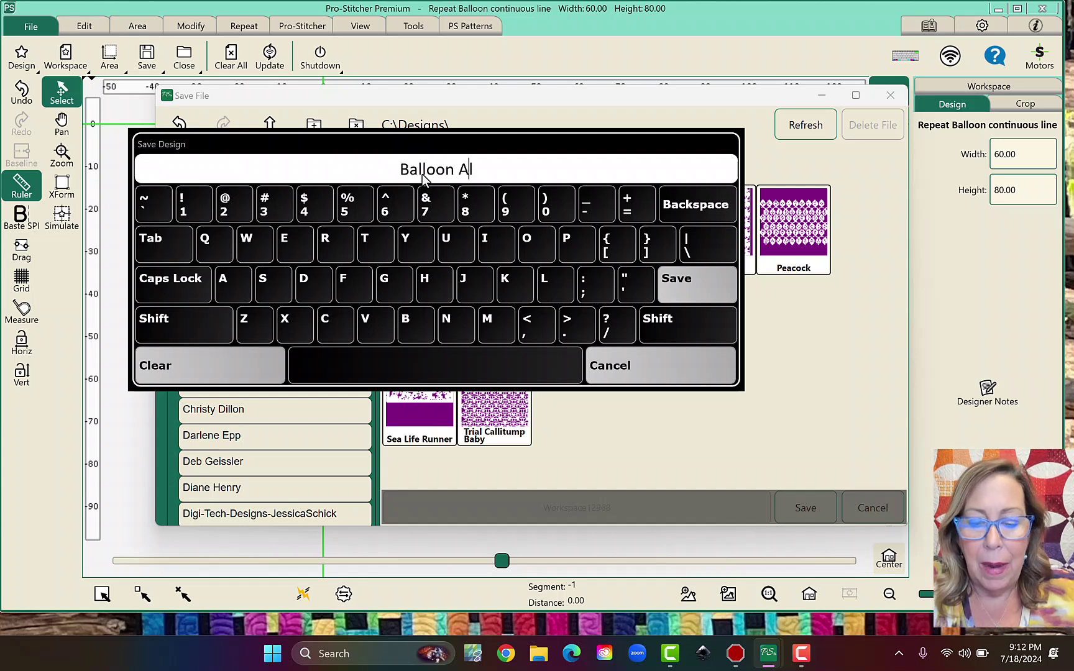
pyautogui.write('ison')
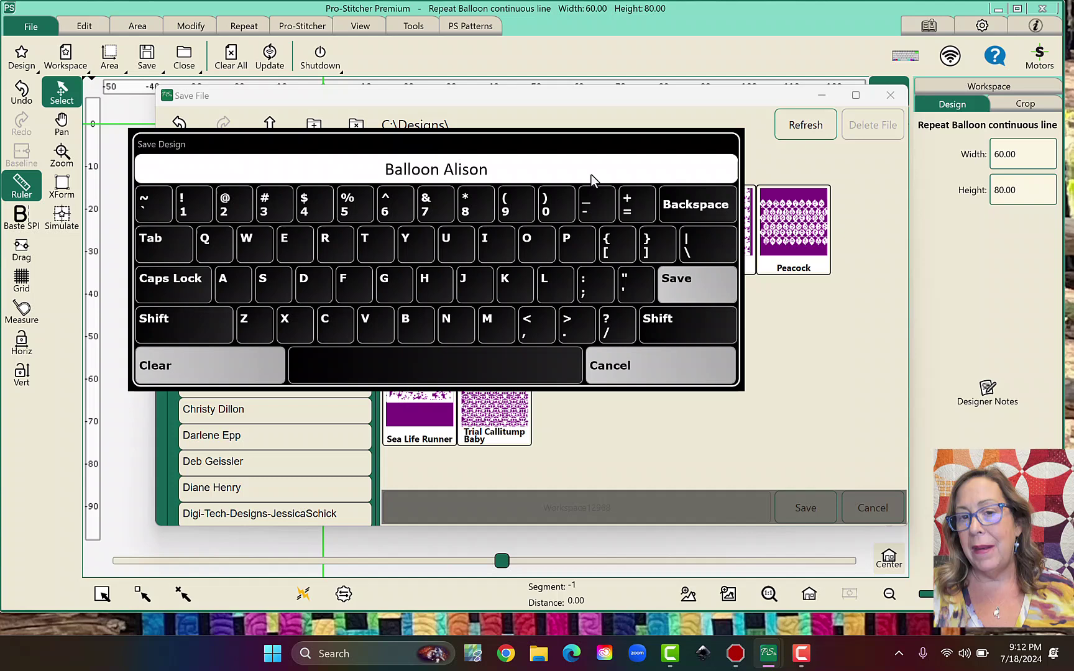
pyautogui.click(666, 281)
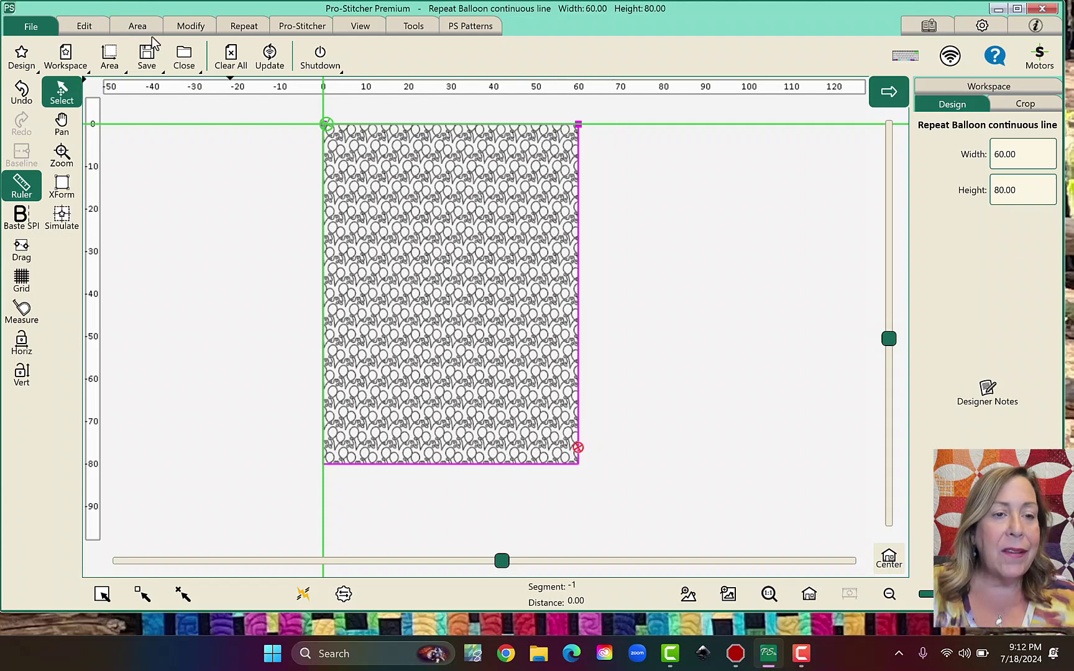
# Step: Clear the 60 × 80 quilting area so only the cropped balloon pattern remains, with 0 points
pyautogui.click(138, 26)
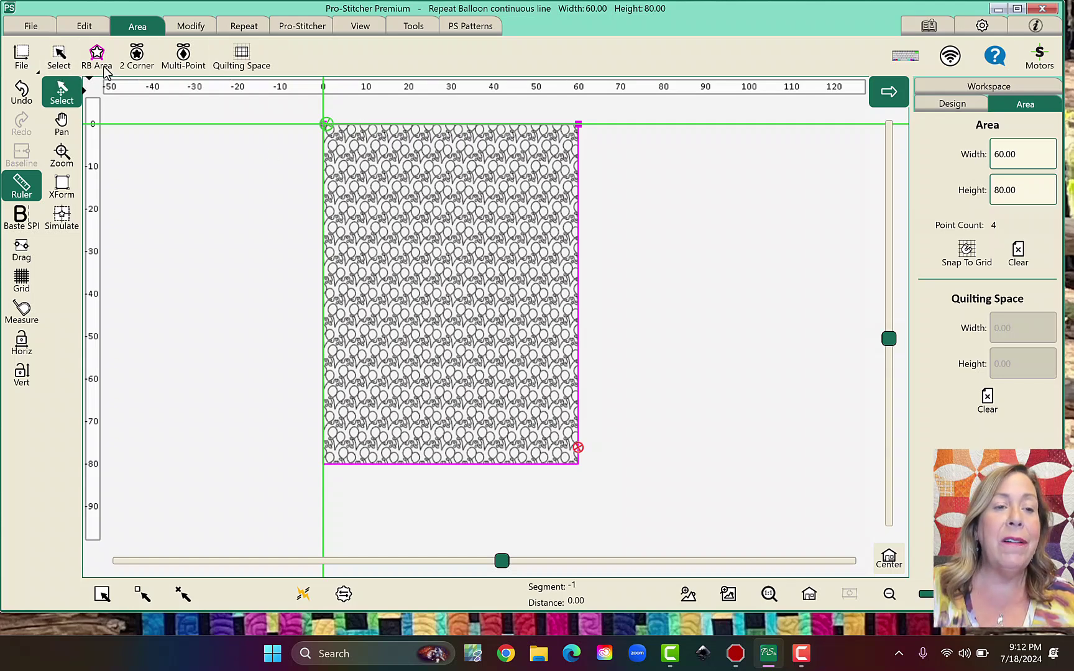
pyautogui.click(1017, 255)
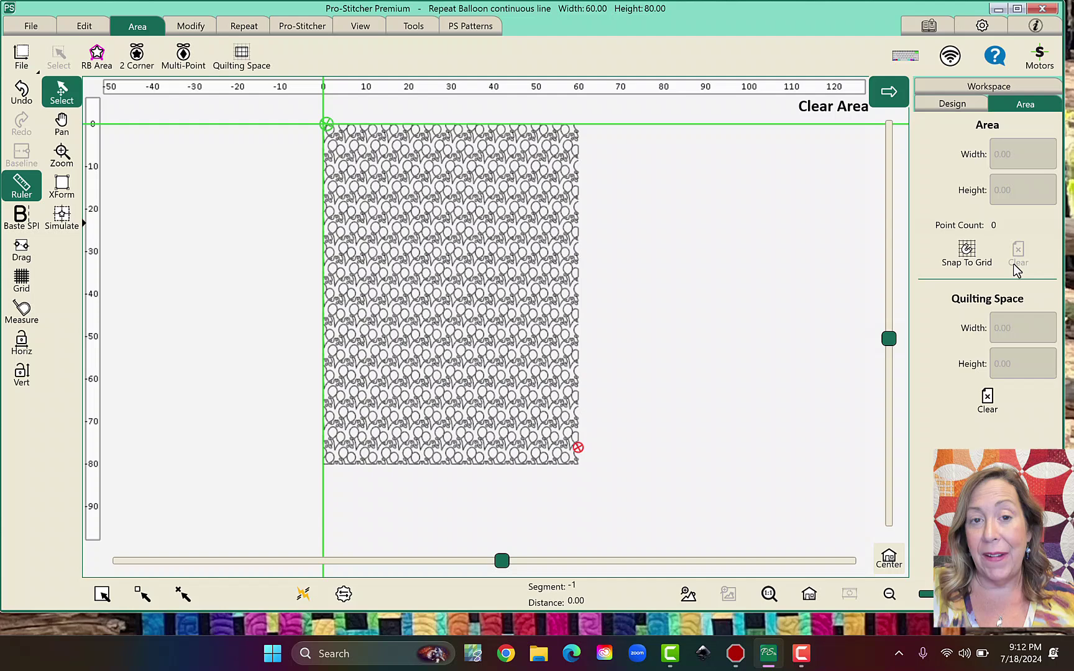